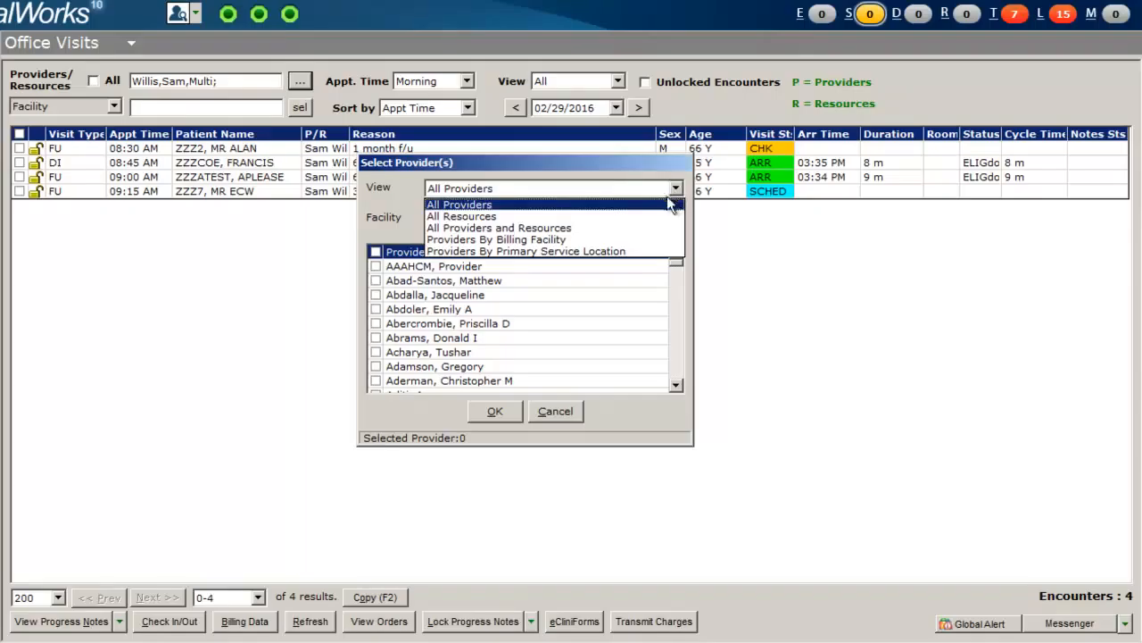
Switch the provider selection list to All Resources and check 01BESSEGA and 01BIRD.
{"action": "left_click", "coordinate": [656, 214]}
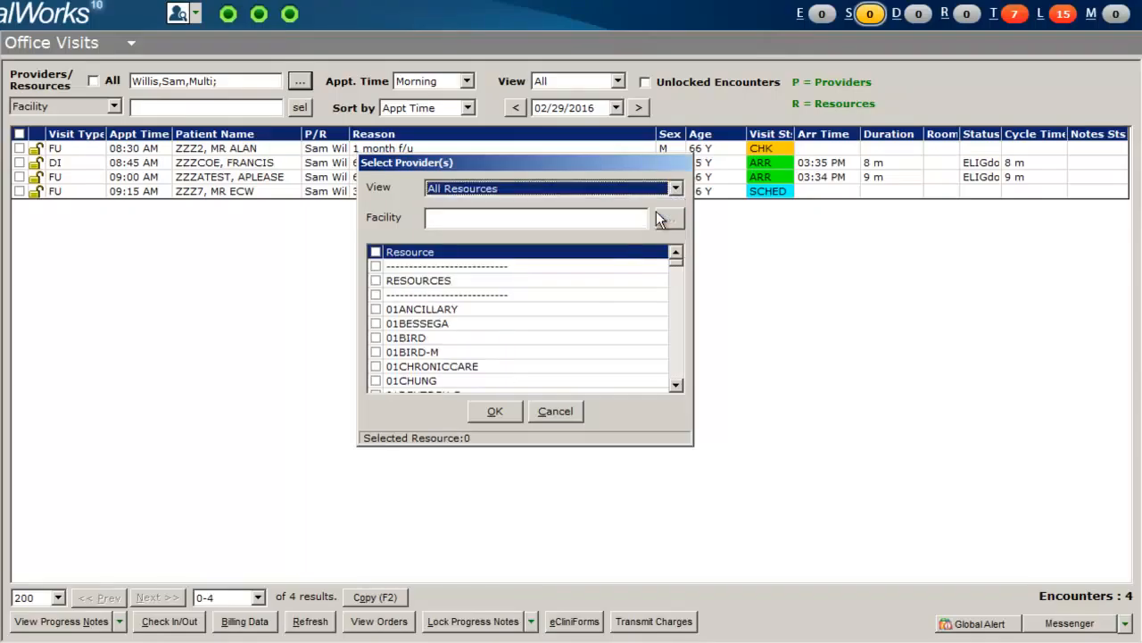
{"action": "left_click", "coordinate": [376, 324]}
{"action": "left_click", "coordinate": [376, 323]}
{"action": "left_click", "coordinate": [375, 337]}
{"action": "scroll", "coordinate": [408, 368], "scroll_direction": "down", "scroll_amount": 4}
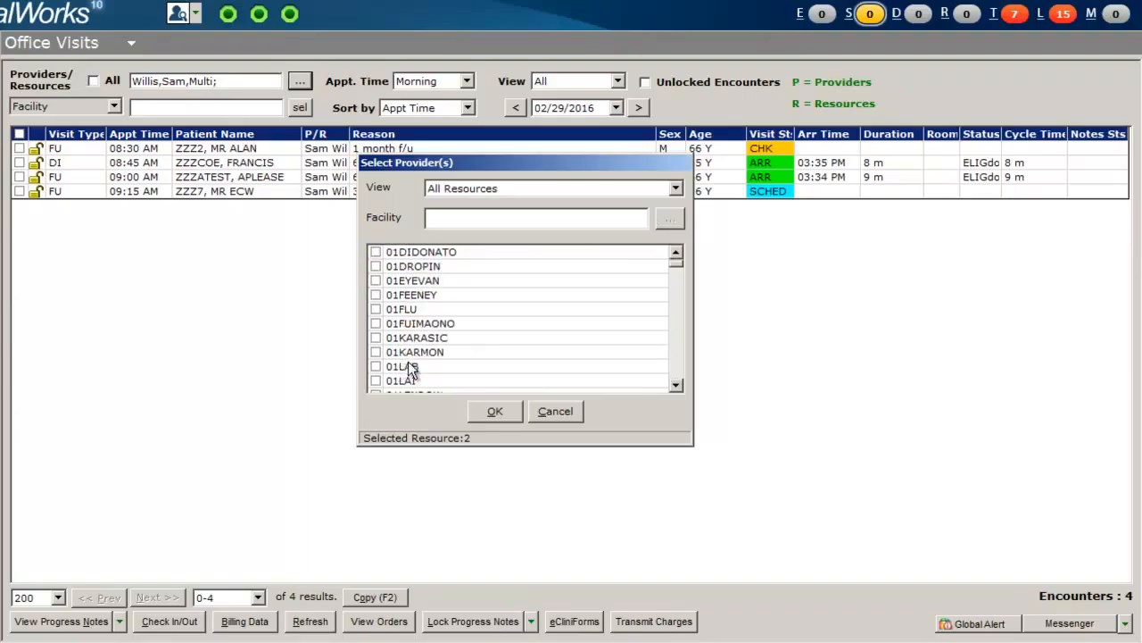
Check 01KARMON and 01MARTINEZ in the resource list and close the provider selection dialog.
{"action": "left_click", "coordinate": [376, 352]}
{"action": "scroll", "coordinate": [462, 359], "scroll_direction": "down", "scroll_amount": 2}
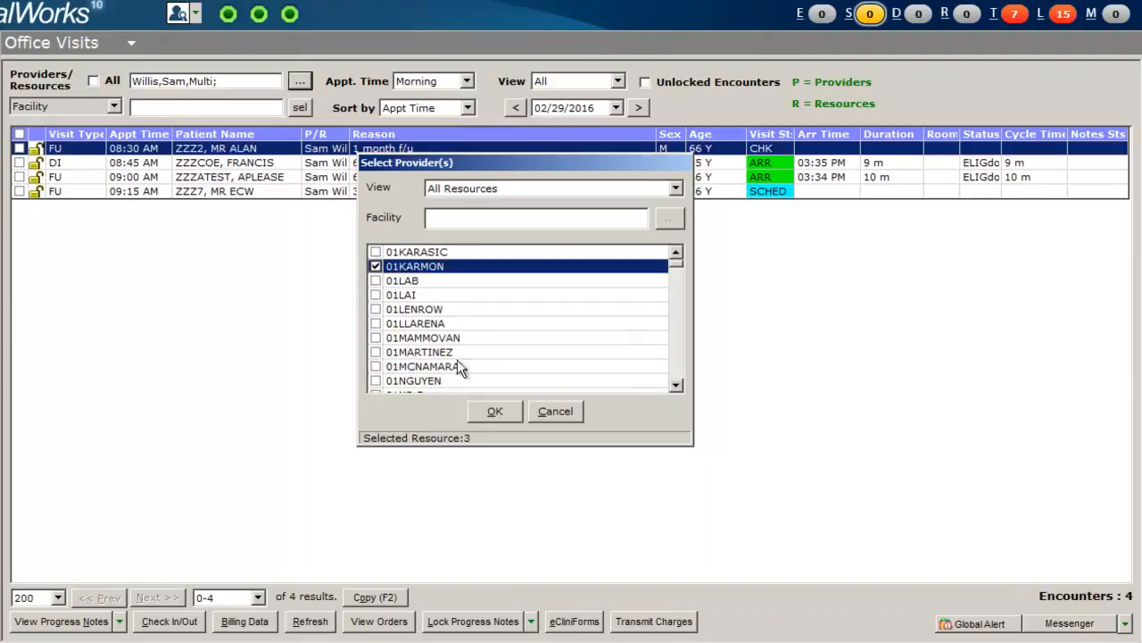
{"action": "left_click", "coordinate": [376, 352]}
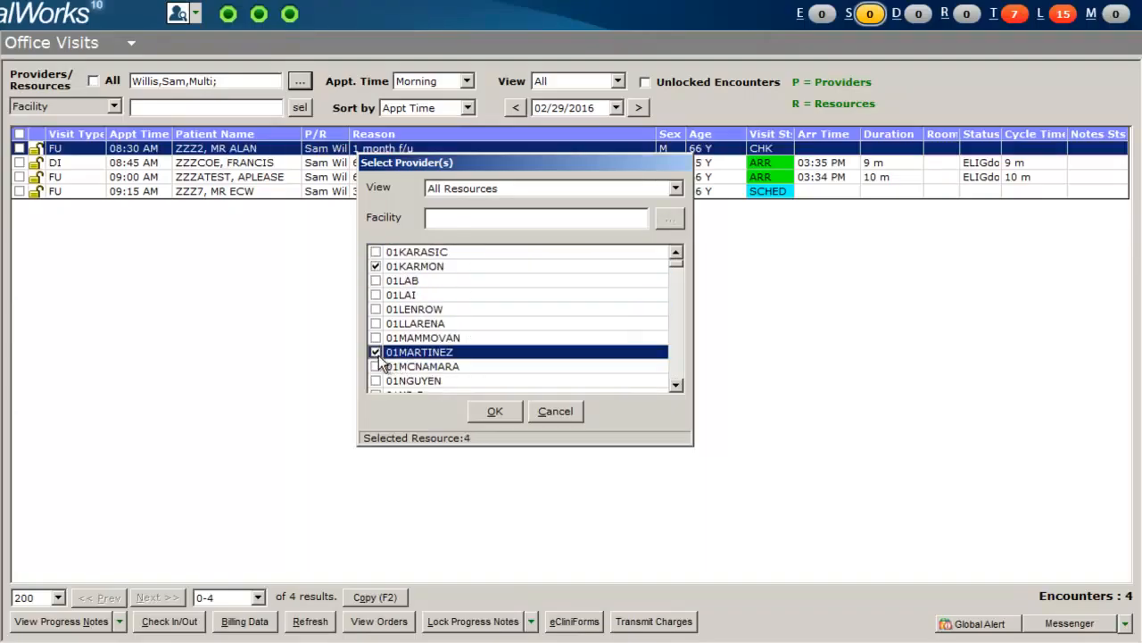
{"action": "left_click", "coordinate": [496, 413]}
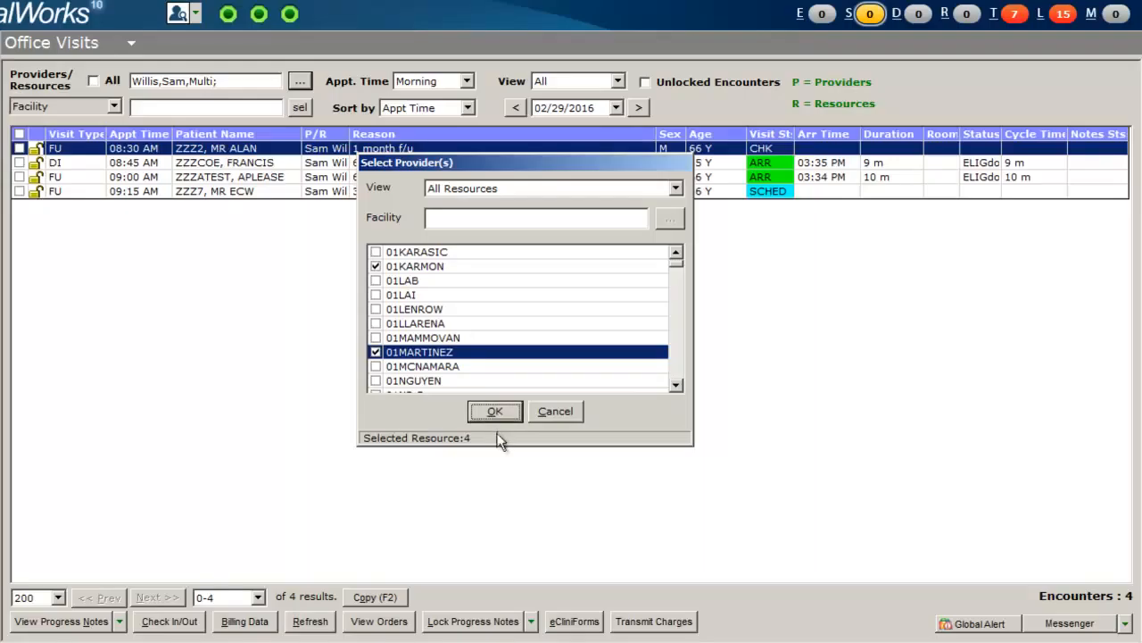
{"action": "left_click", "coordinate": [570, 417]}
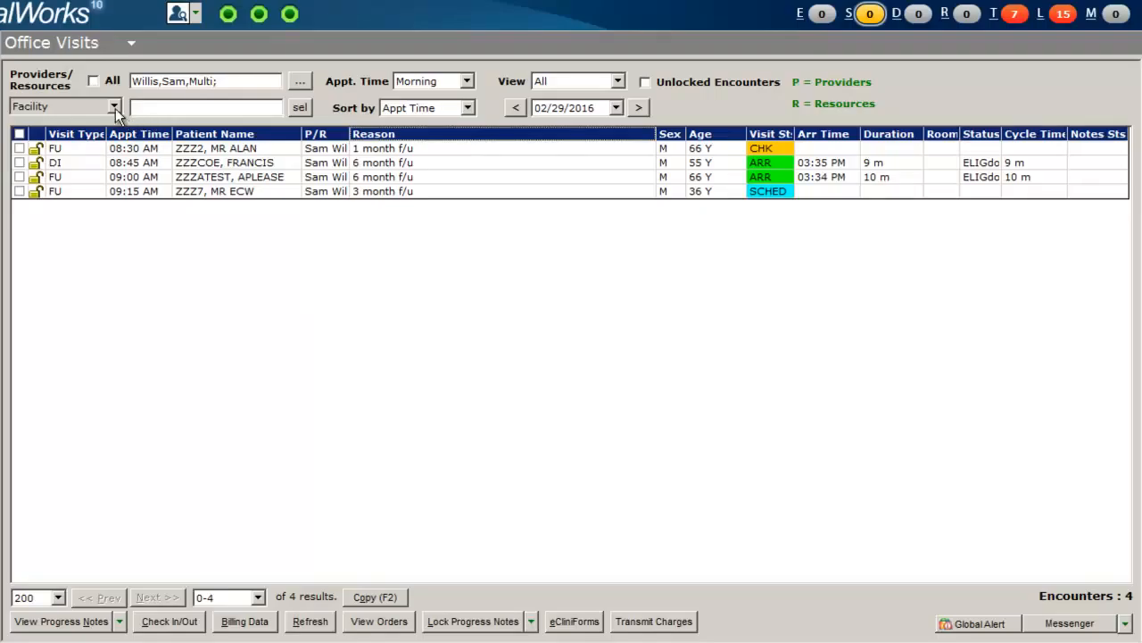
Switch the facility filter to facility group and select the 1M General Medicine group.
{"action": "left_click", "coordinate": [113, 107]}
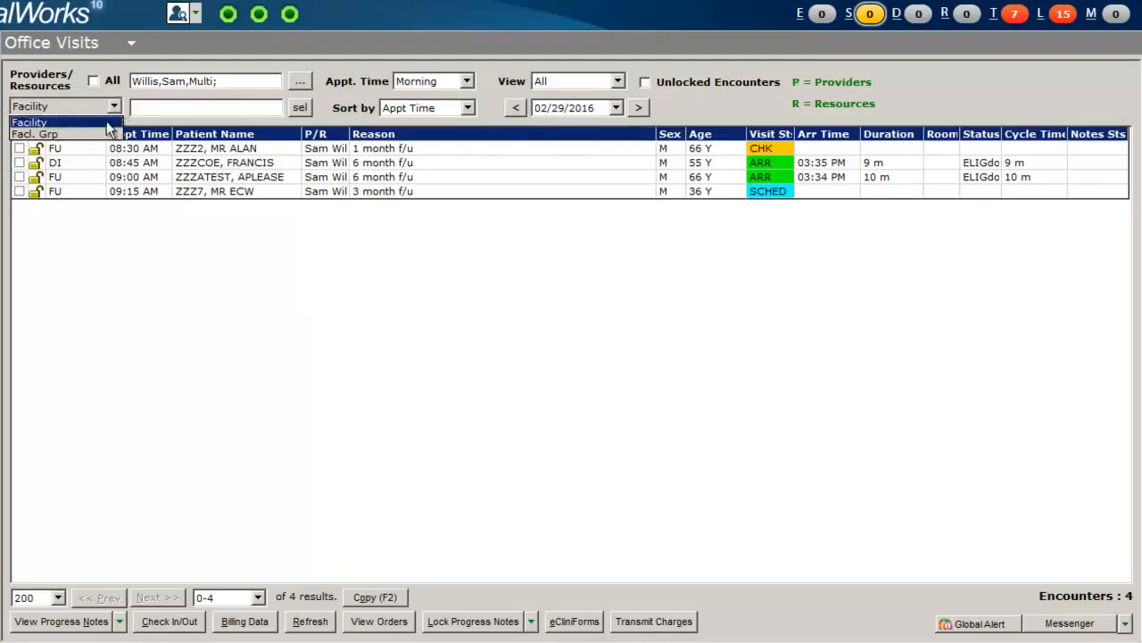
{"action": "left_click", "coordinate": [100, 136]}
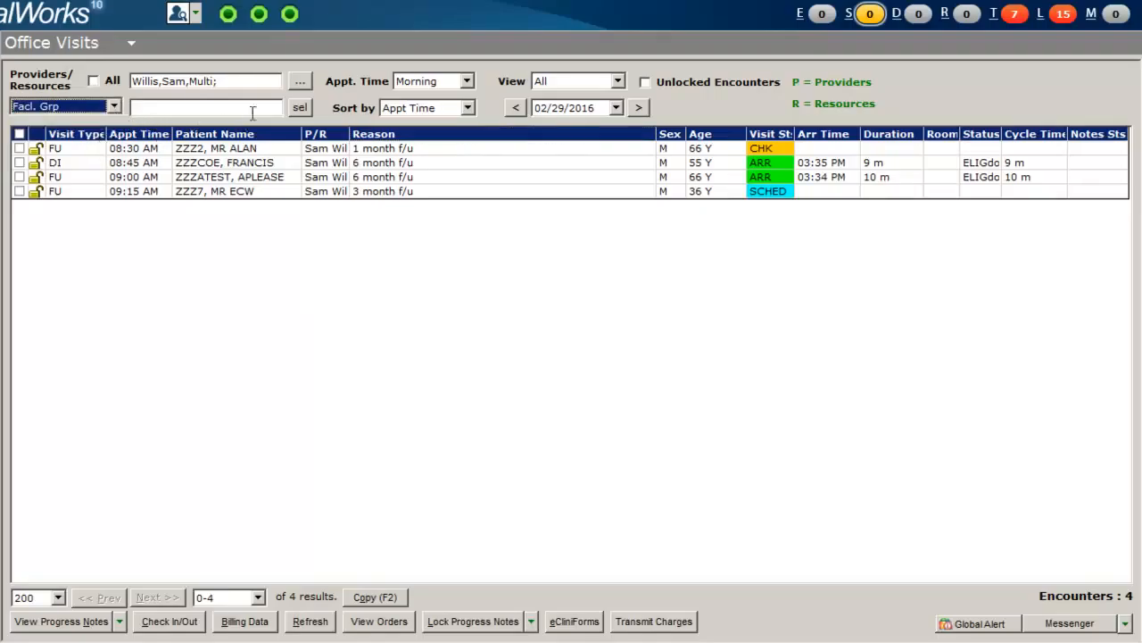
{"action": "left_click", "coordinate": [301, 108]}
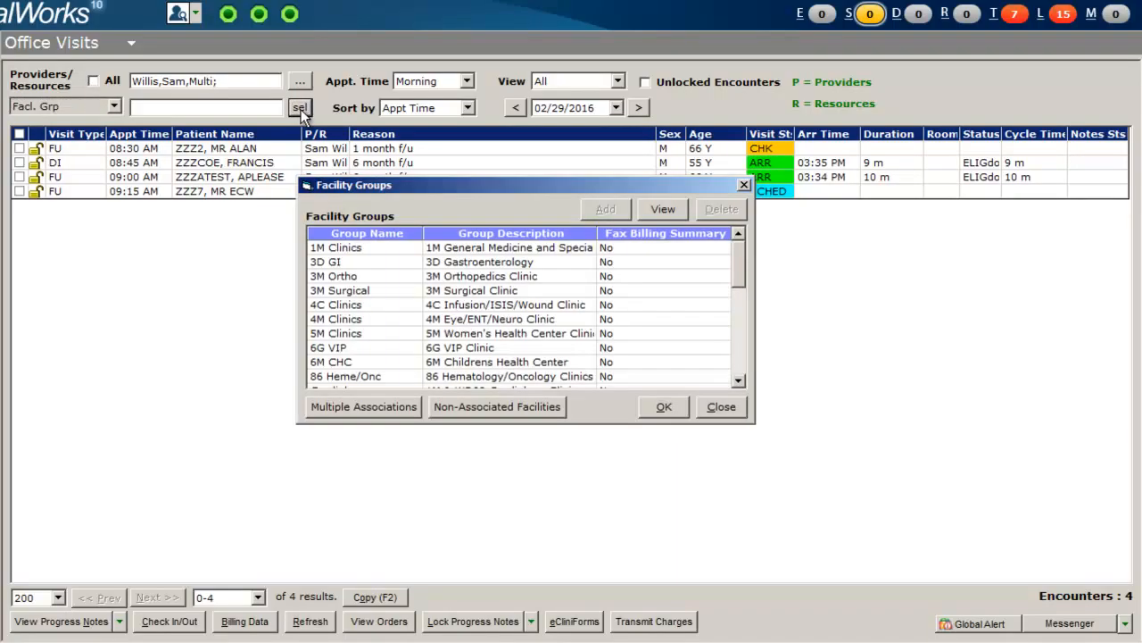
{"action": "left_click", "coordinate": [658, 408]}
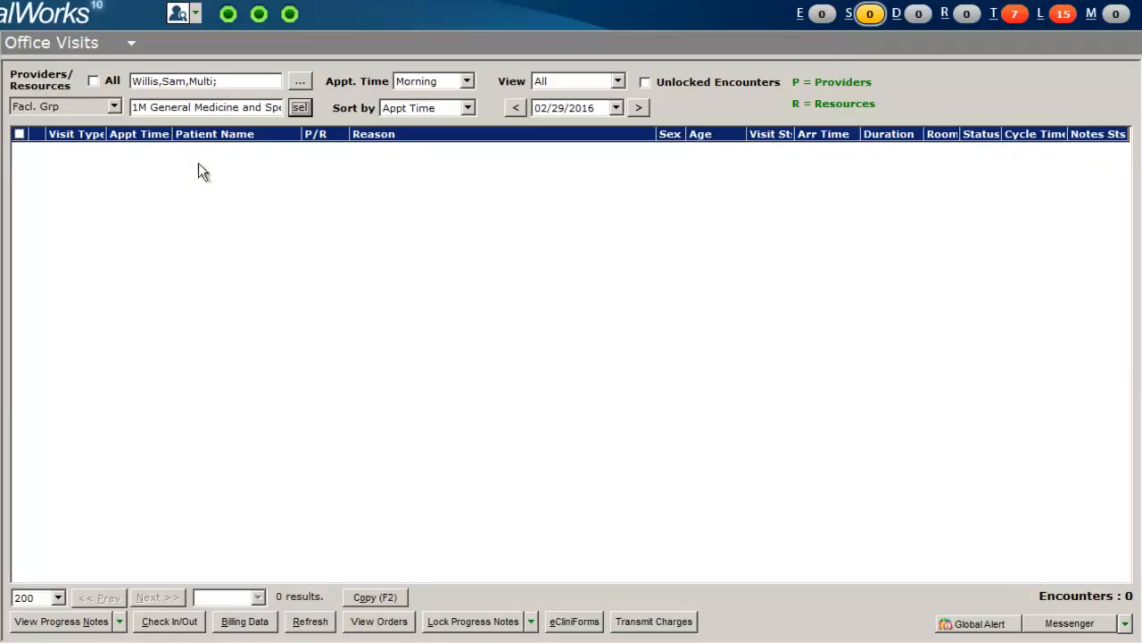
Briefly show encounters for all providers, then return to the selected providers only.
{"action": "left_click", "coordinate": [94, 83]}
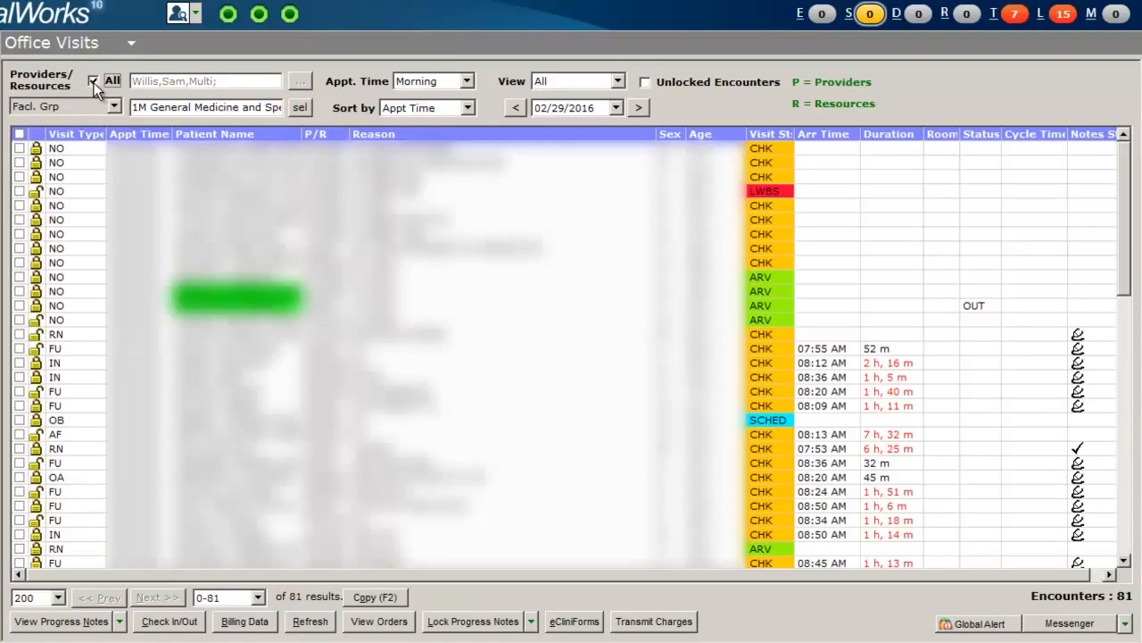
{"action": "left_click", "coordinate": [93, 83]}
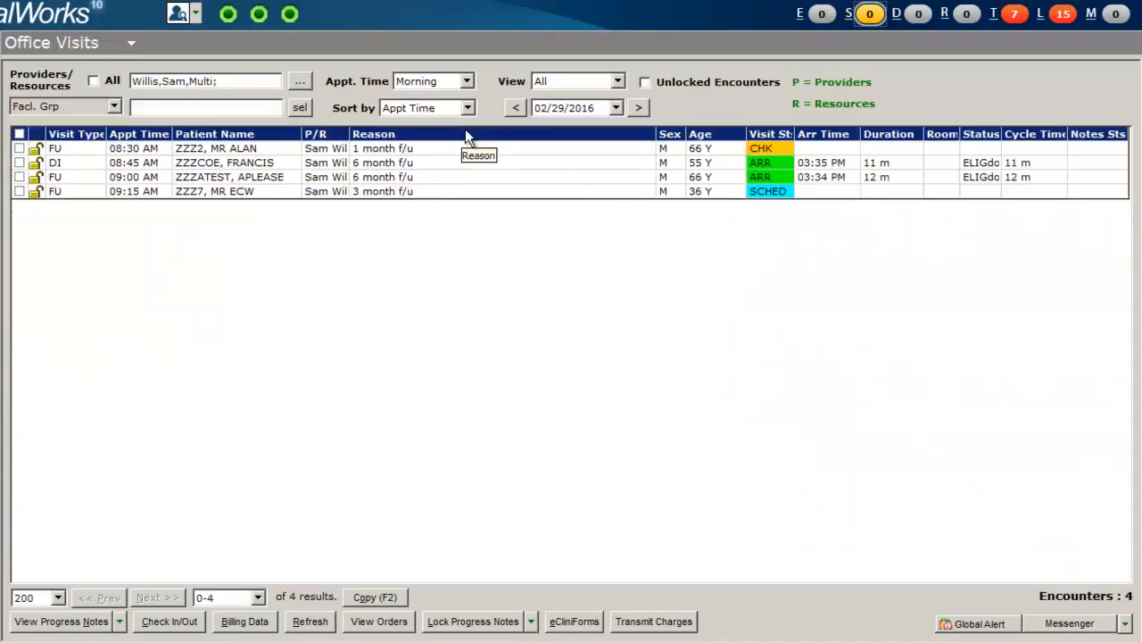
Inspect the appointment time and view filter options without changing them.
{"action": "left_click", "coordinate": [471, 84]}
{"action": "left_click", "coordinate": [470, 104]}
{"action": "left_click", "coordinate": [468, 106]}
{"action": "left_click", "coordinate": [468, 107]}
{"action": "left_click", "coordinate": [618, 81]}
{"action": "left_click", "coordinate": [617, 82]}
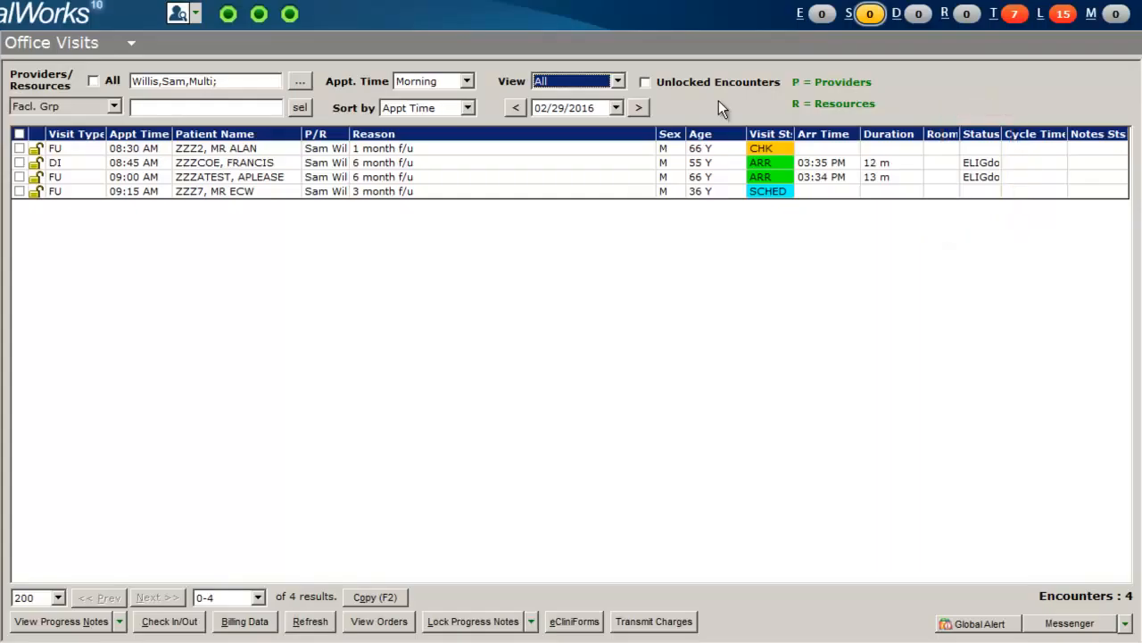
Select the 08:45 AM encounter and open its check-in/out dialog.
{"action": "left_click", "coordinate": [470, 150]}
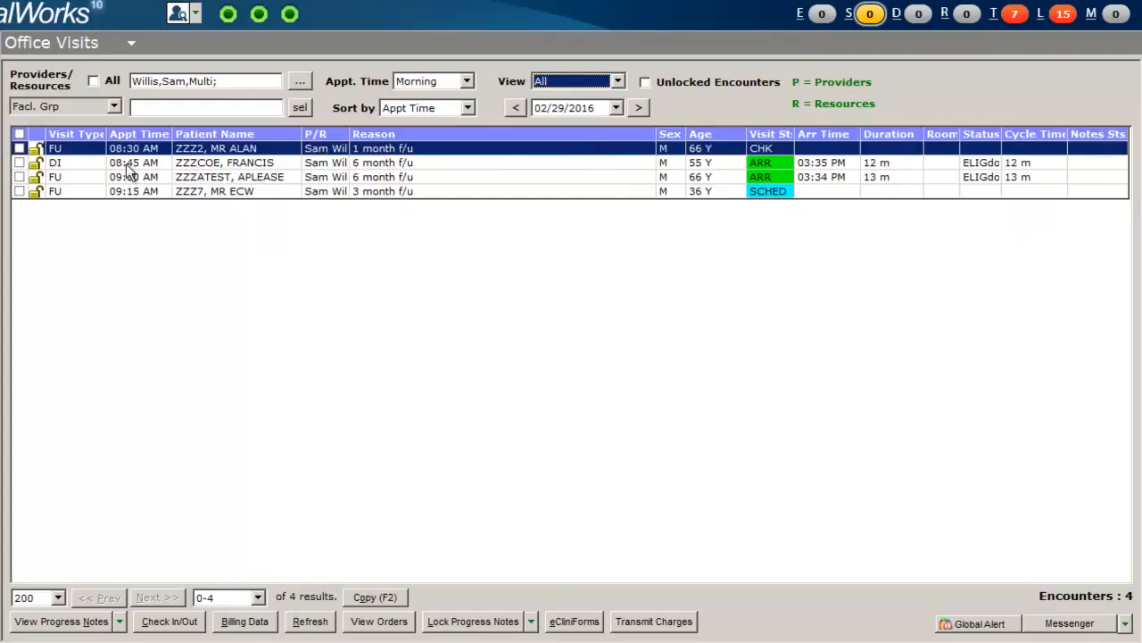
{"action": "left_click", "coordinate": [20, 164]}
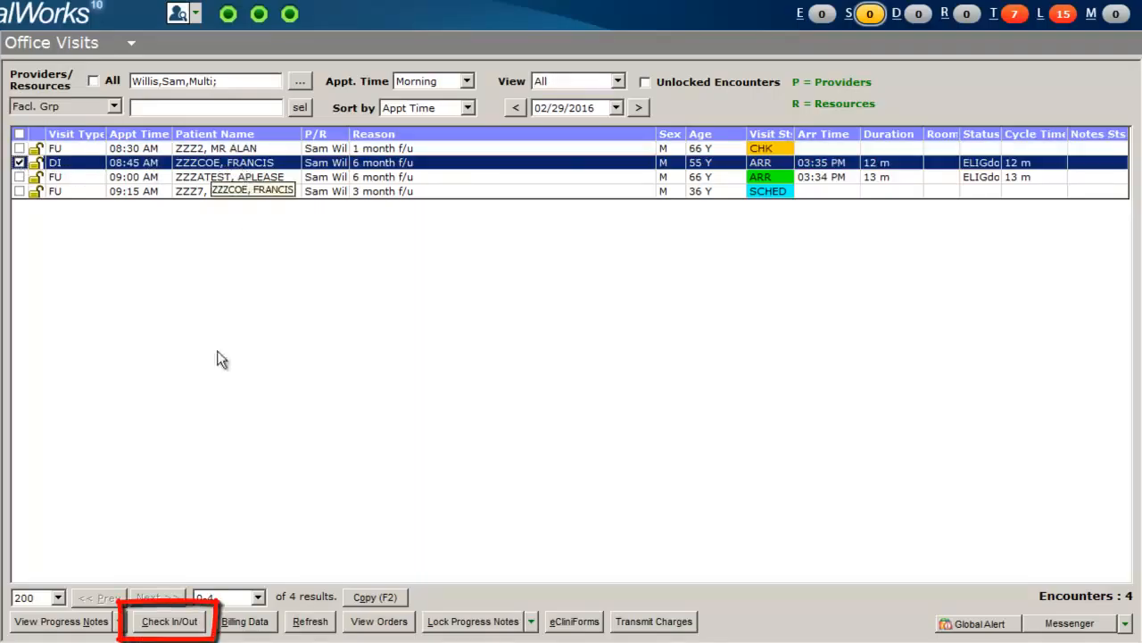
{"action": "left_click", "coordinate": [186, 622]}
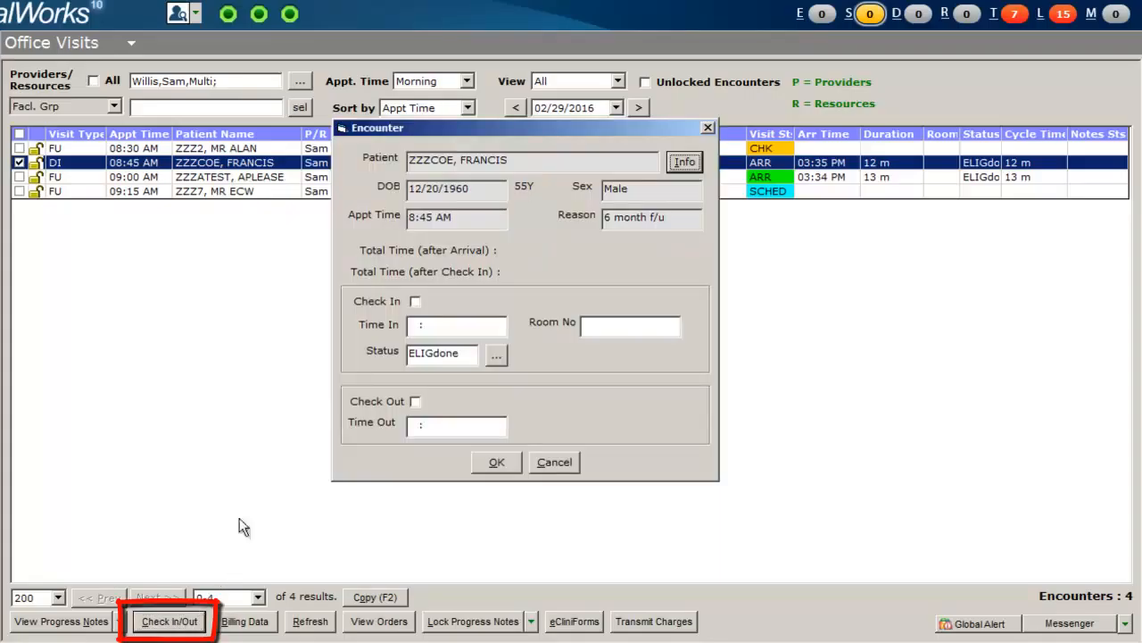
Check the patient in and set the room number to 2.
{"action": "left_click", "coordinate": [416, 302]}
{"action": "left_click", "coordinate": [599, 327]}
{"action": "type", "text": "2"}
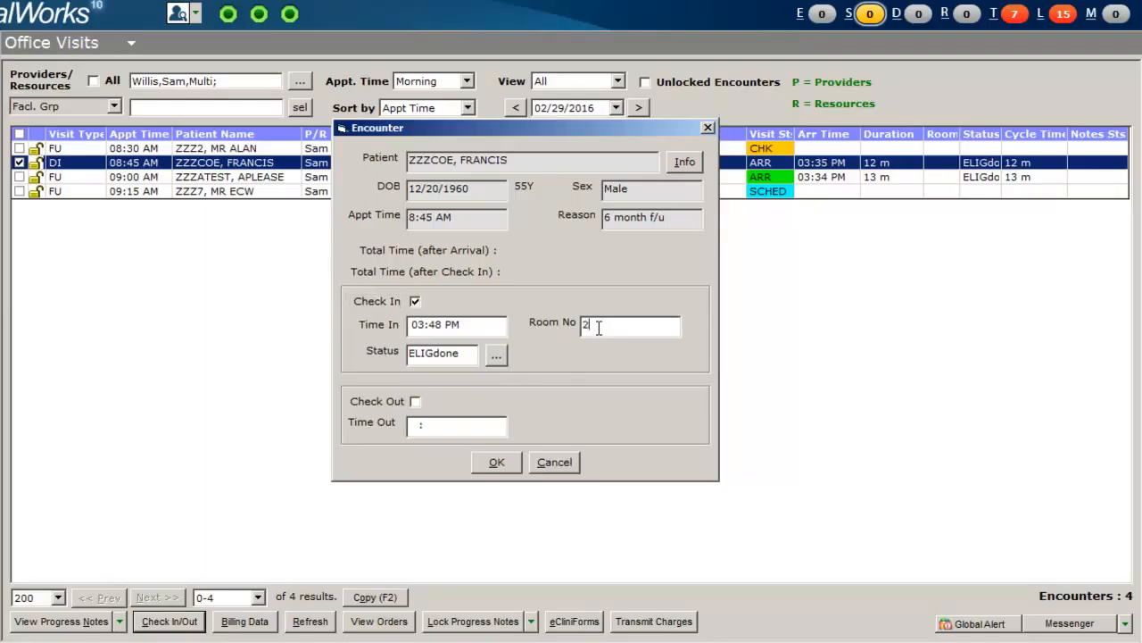
Set the encounter status to INTAKE and save the check-in.
{"action": "left_click", "coordinate": [497, 356]}
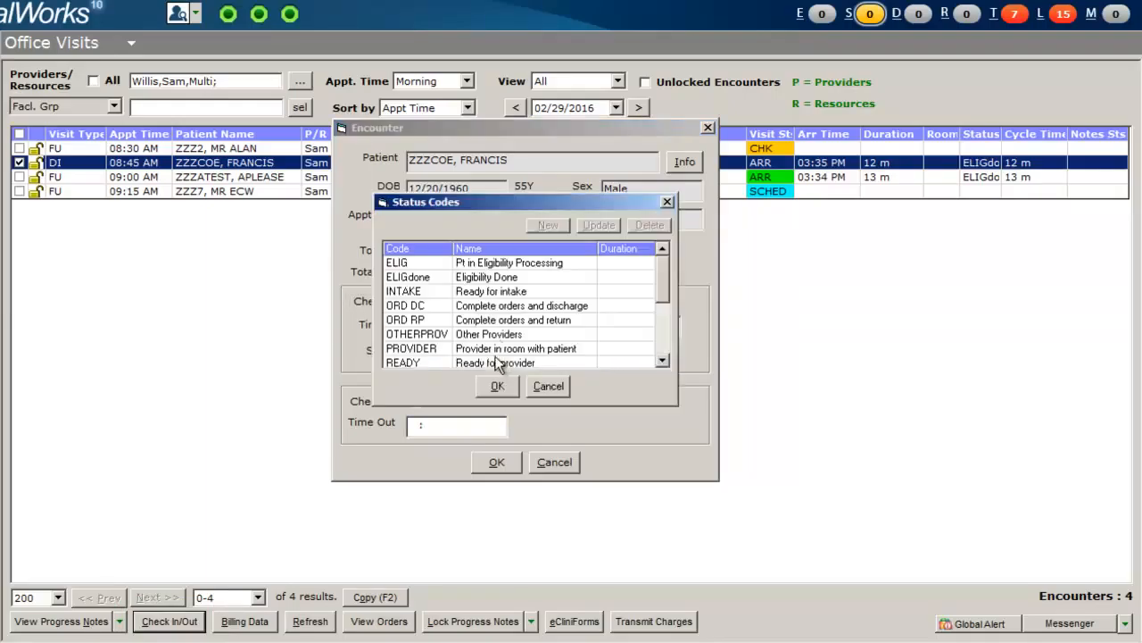
{"action": "left_click", "coordinate": [494, 294]}
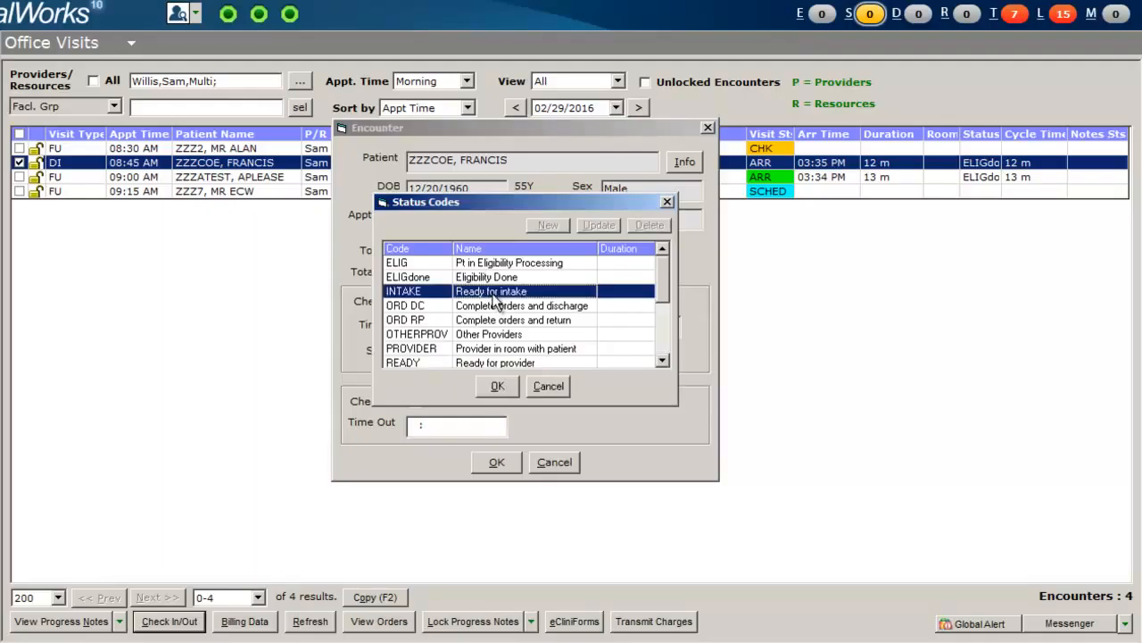
{"action": "left_click", "coordinate": [497, 386]}
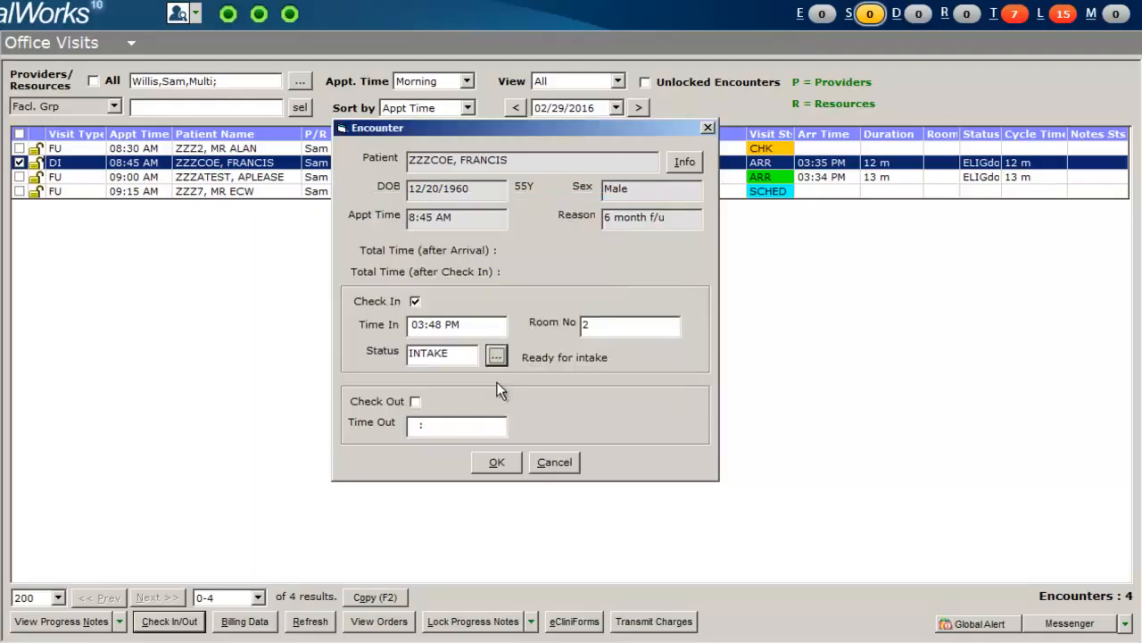
{"action": "left_click", "coordinate": [496, 462]}
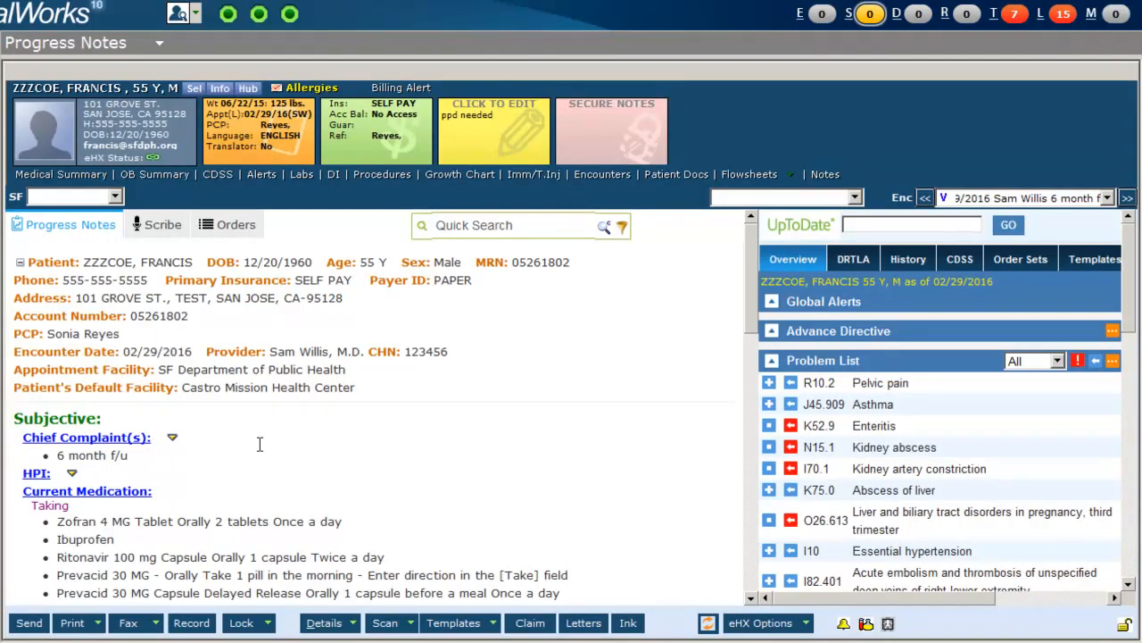
Open the chief complaints and add a new complaint 'hip pain'.
{"action": "left_click", "coordinate": [125, 439]}
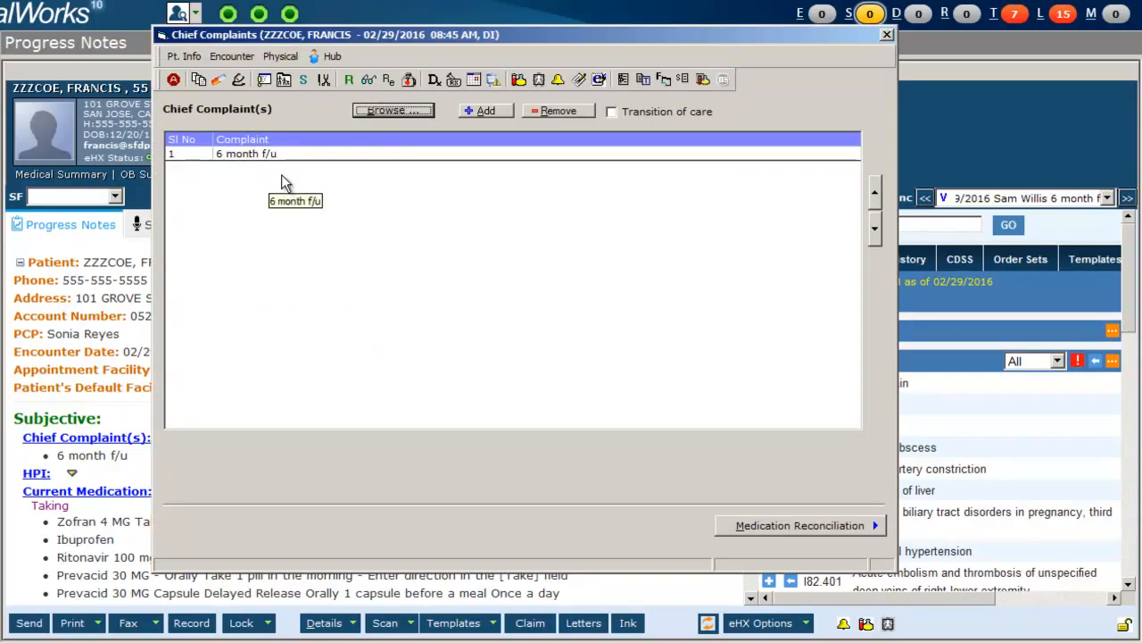
{"action": "left_click", "coordinate": [486, 111]}
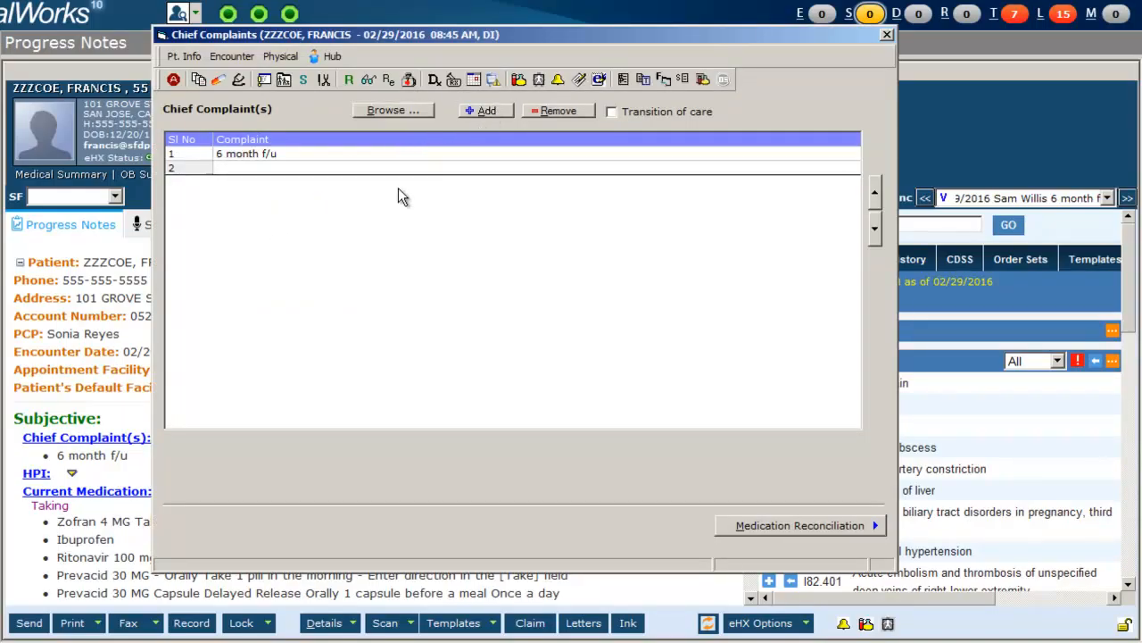
{"action": "type", "text": "hip pain"}
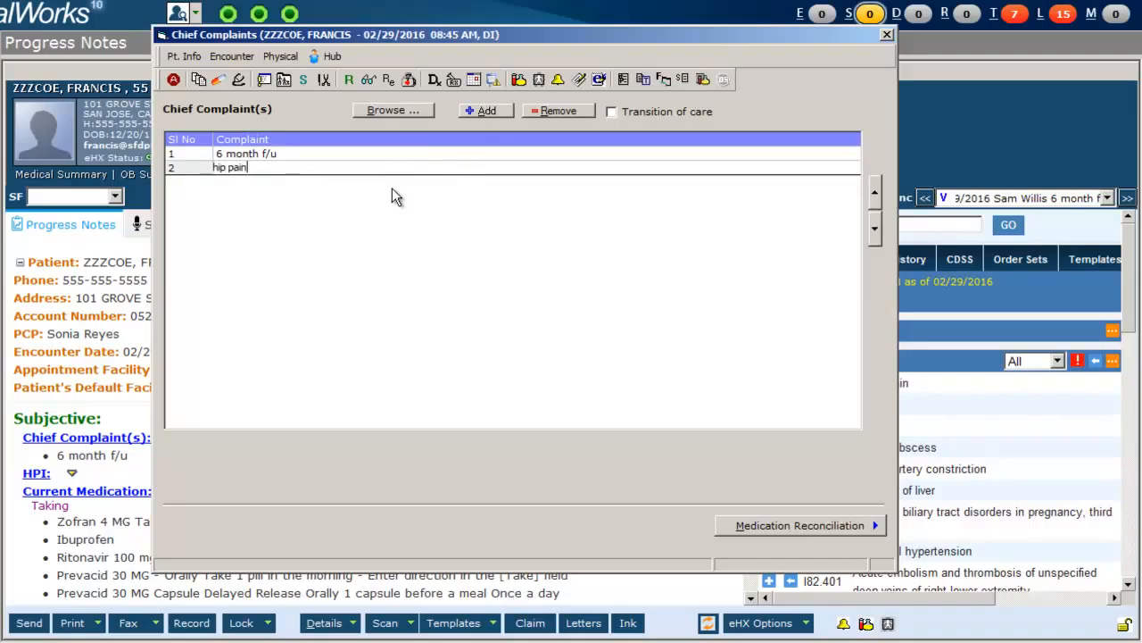
Mark the chief complaints as transition of care and close the complaints window.
{"action": "left_click", "coordinate": [612, 113]}
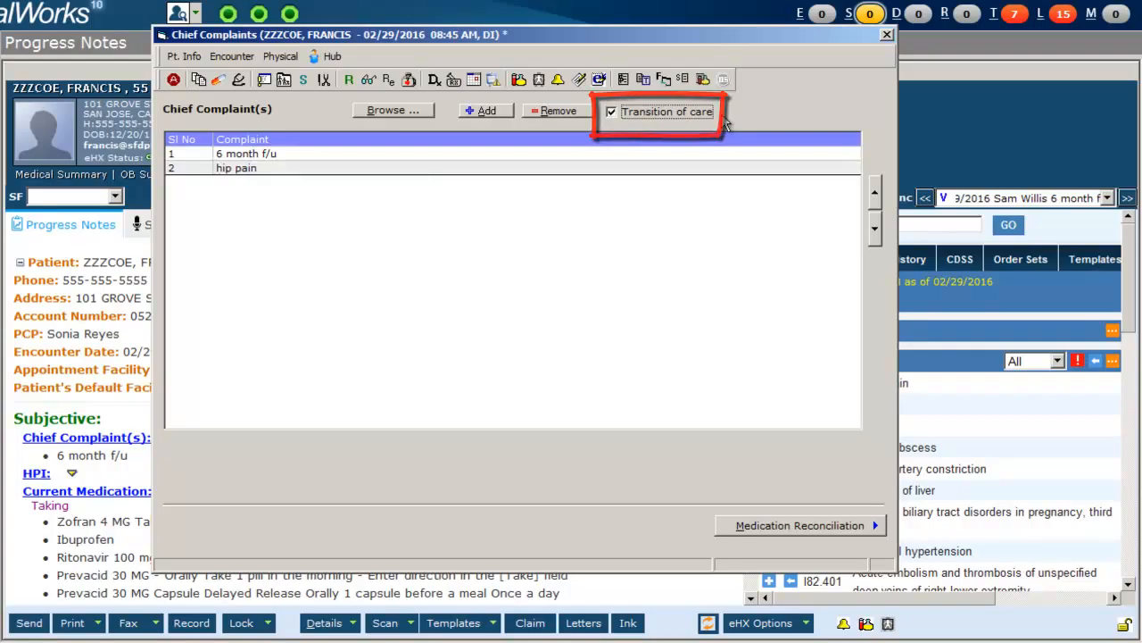
{"action": "left_click", "coordinate": [887, 37]}
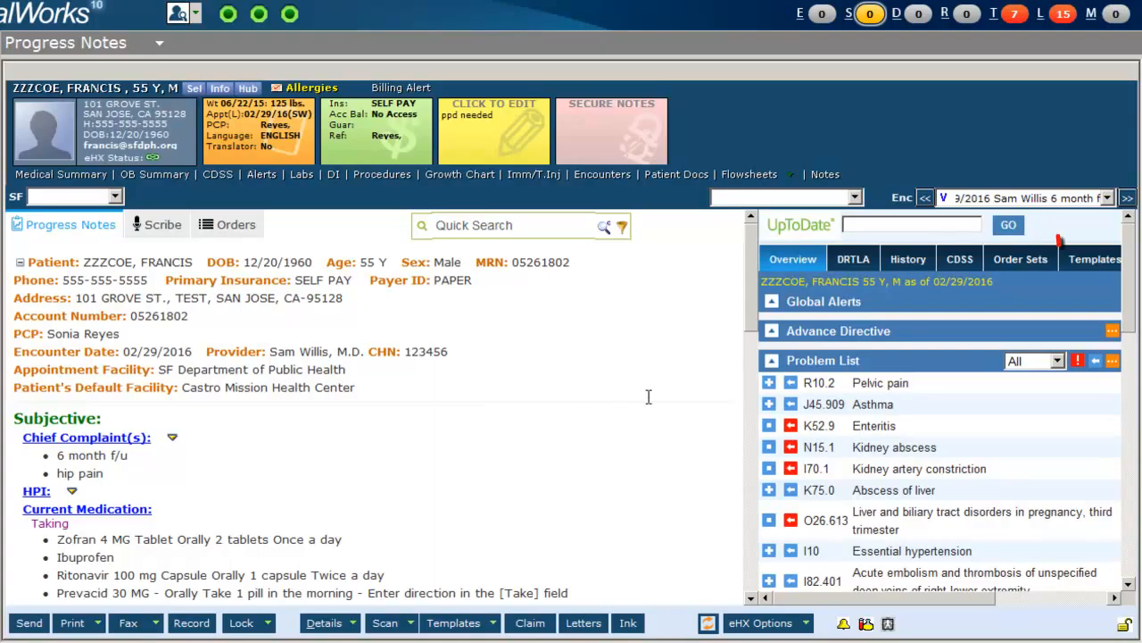
Search the copy-and-merge templates for names containing 'intake,'.
{"action": "left_click", "coordinate": [1101, 261]}
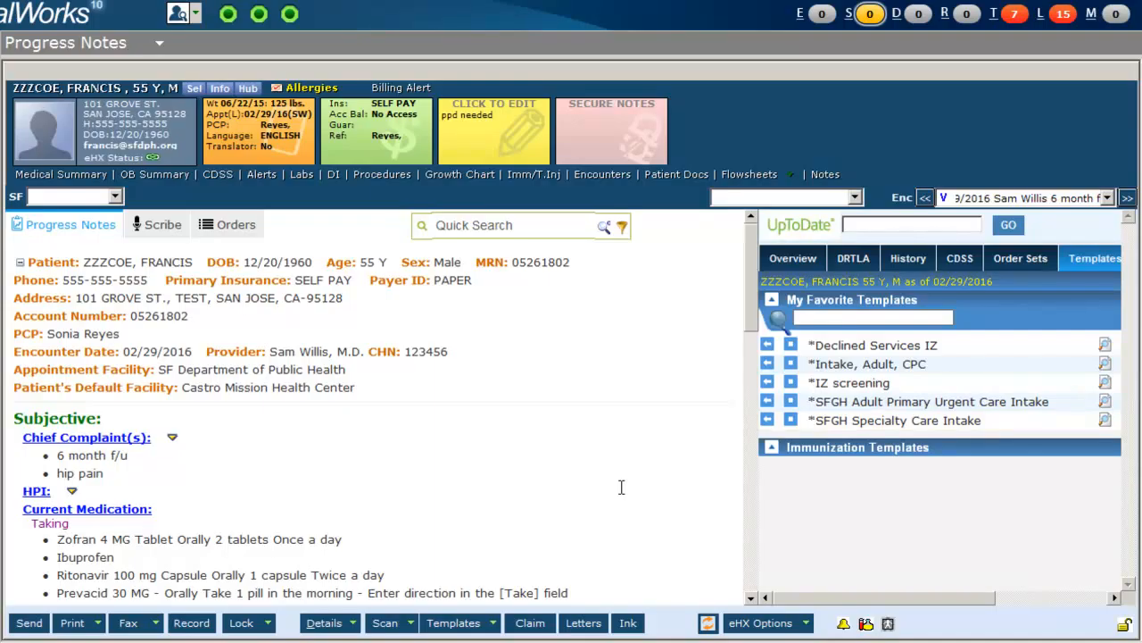
{"action": "left_click", "coordinate": [454, 623]}
{"action": "left_click", "coordinate": [300, 253]}
{"action": "type", "text": "intake,"}
{"action": "key", "text": "Return"}
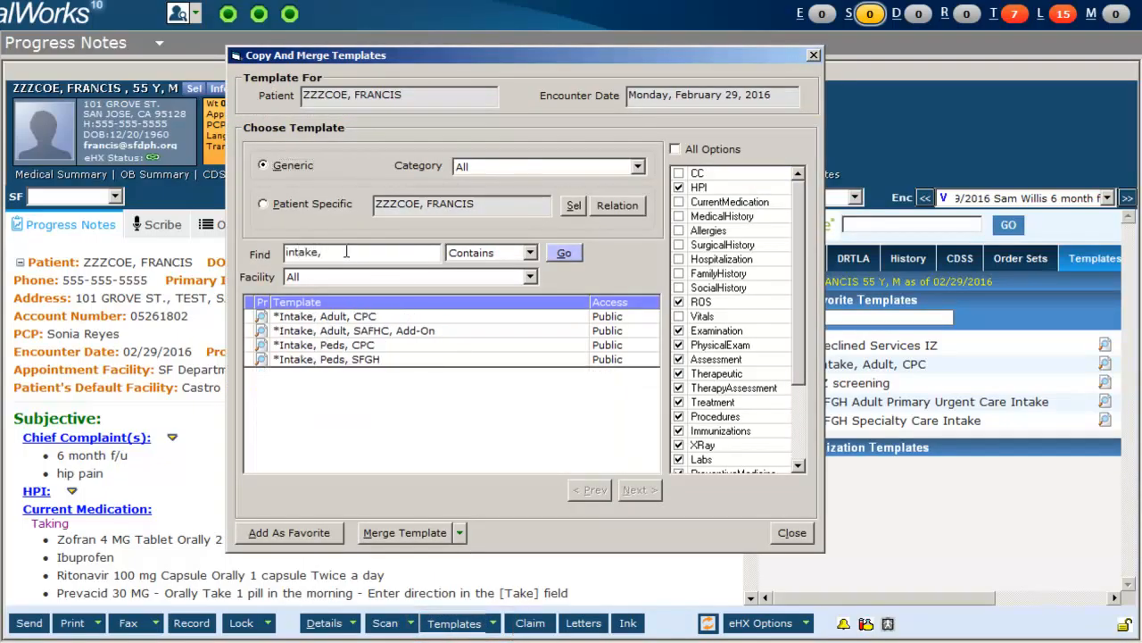
Add the *Intake, Adult, CPC template as a favorite and close the template window.
{"action": "left_click", "coordinate": [383, 318]}
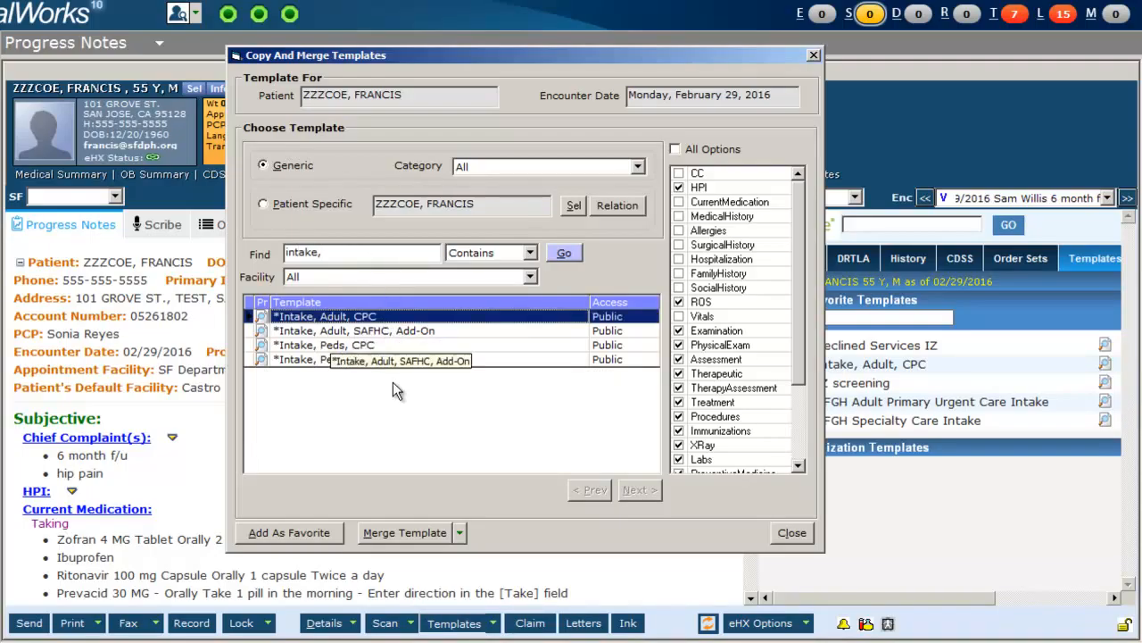
{"action": "left_click", "coordinate": [332, 535]}
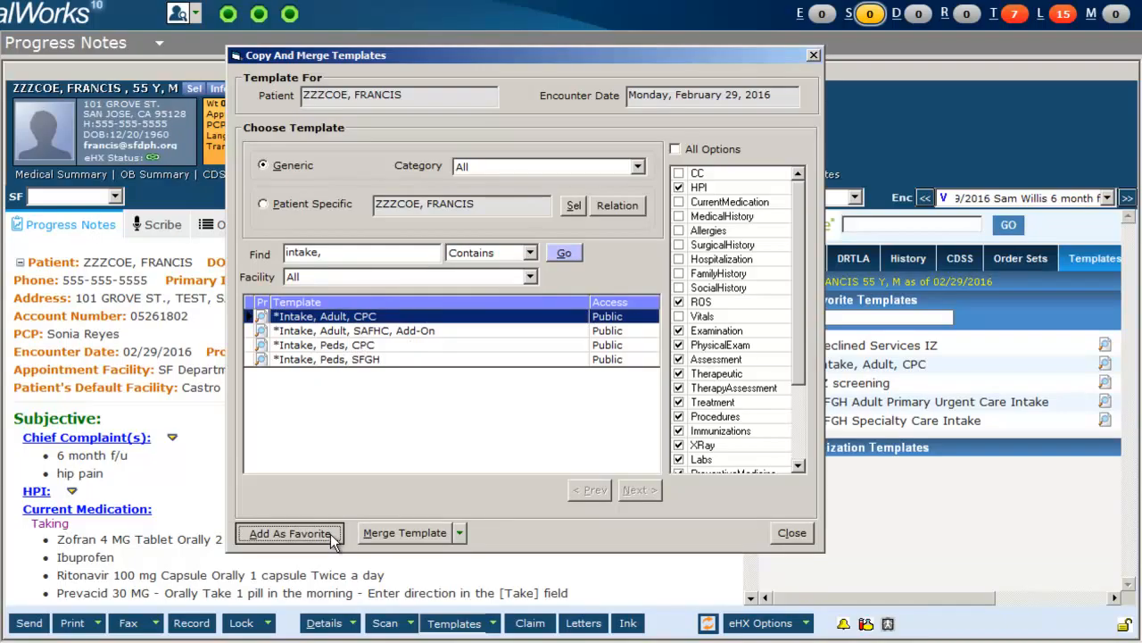
{"action": "left_click", "coordinate": [787, 534]}
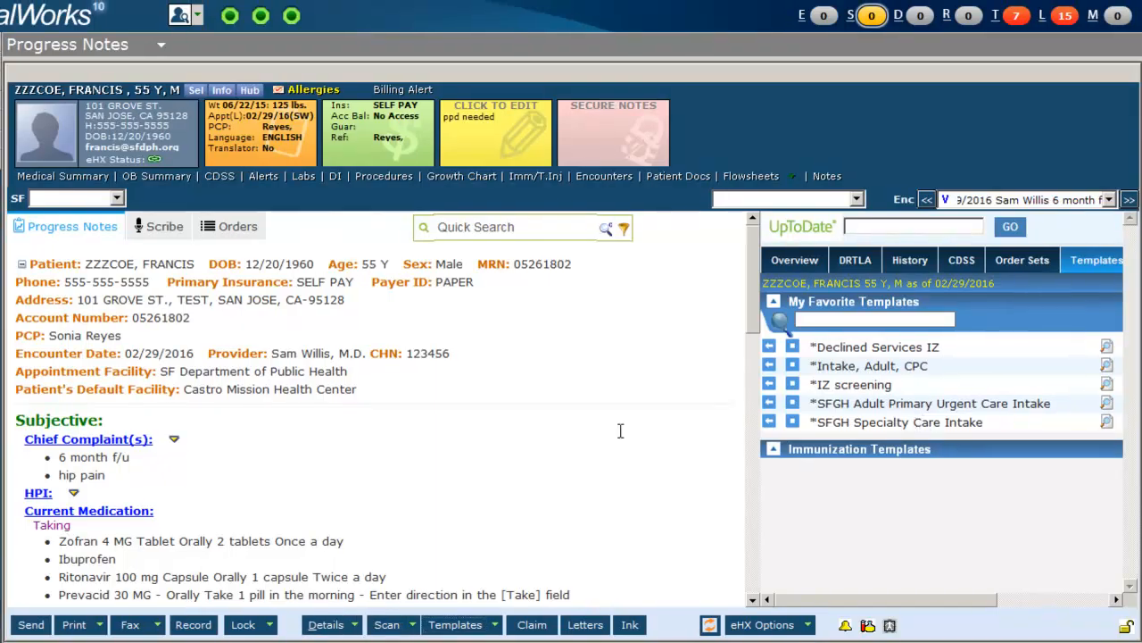
Merge the *Intake, Adult, CPC favorite template into the progress note.
{"action": "left_click", "coordinate": [770, 366]}
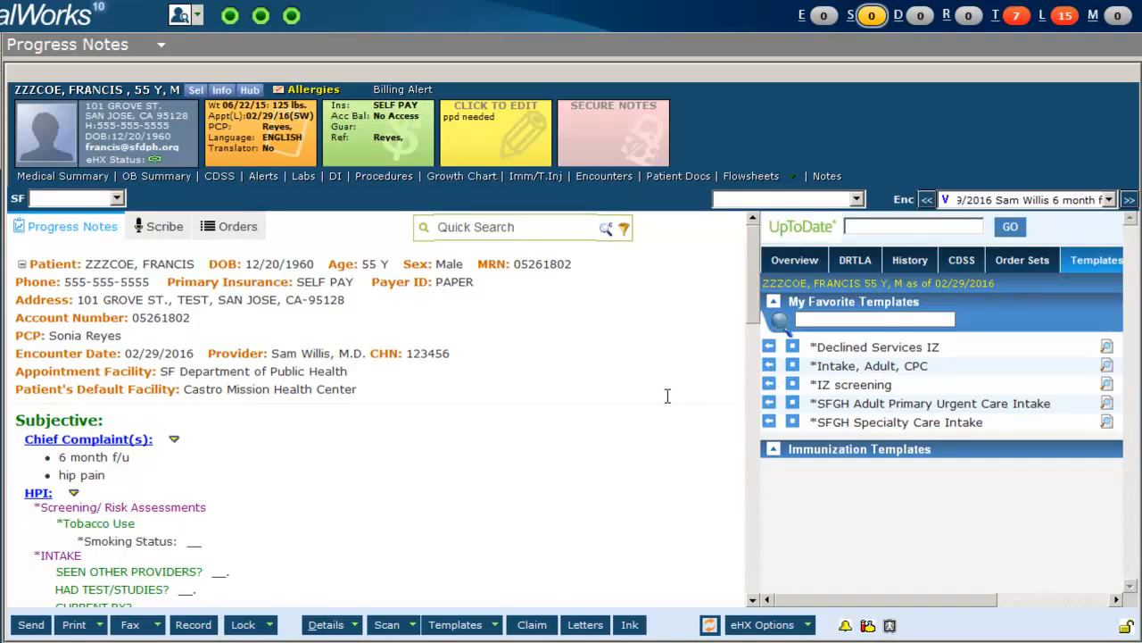
{"action": "left_click_drag", "start_coordinate": [751, 310], "coordinate": [754, 347]}
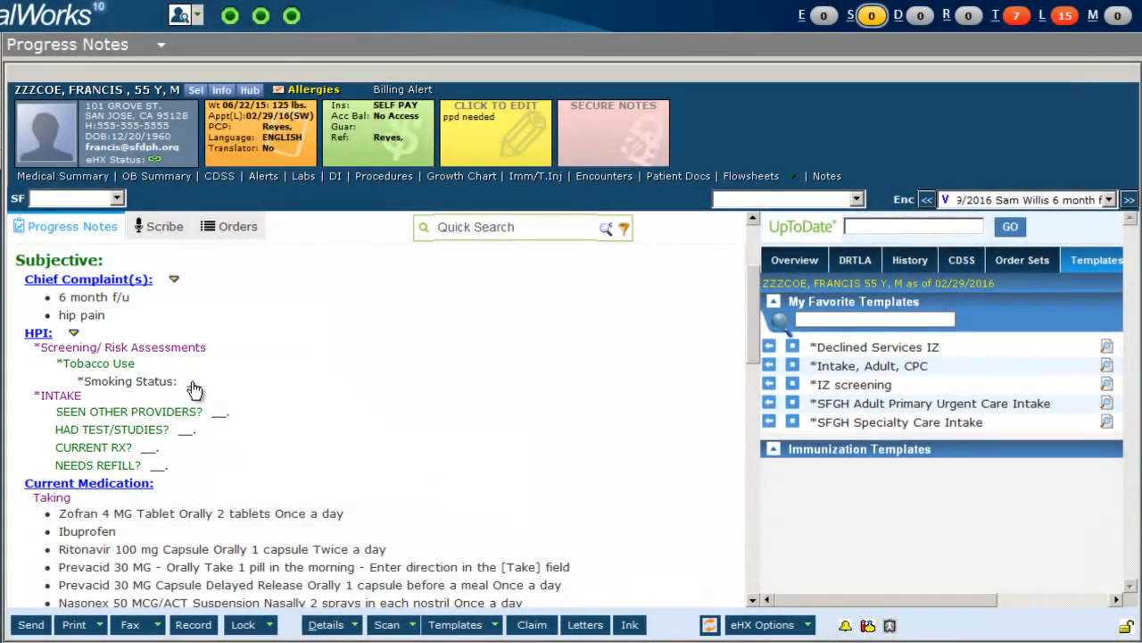
Record the smoking status as current every day smoker with '1 pk a day' and confirm.
{"action": "left_click", "coordinate": [194, 385]}
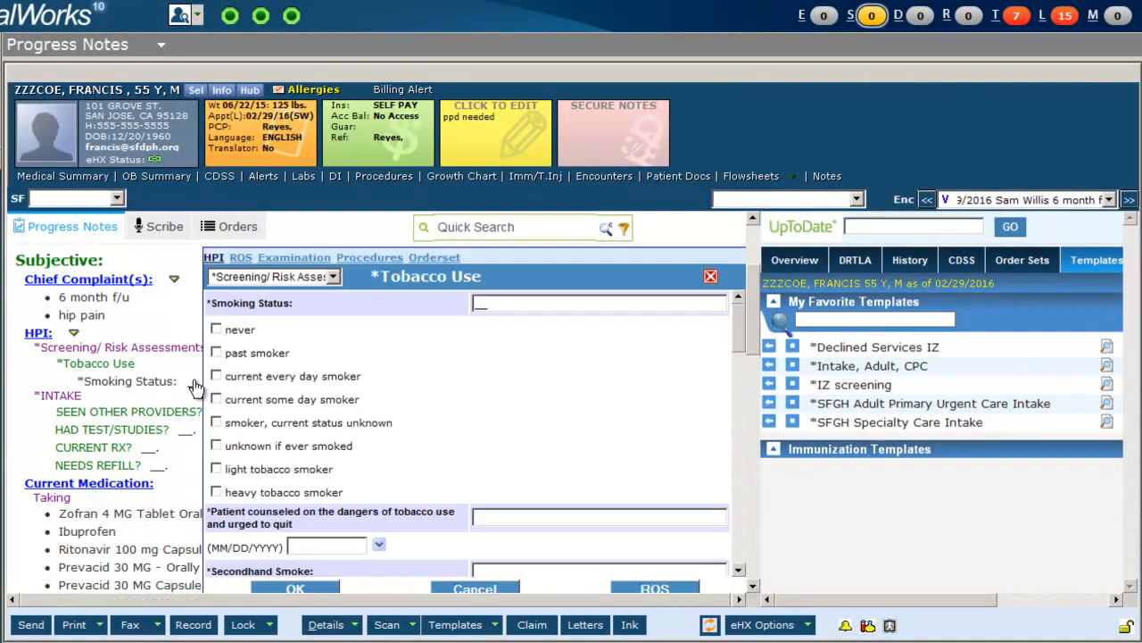
{"action": "left_click", "coordinate": [218, 376]}
{"action": "left_click_drag", "start_coordinate": [503, 304], "coordinate": [438, 312]}
{"action": "type", "text": "1 pk a day"}
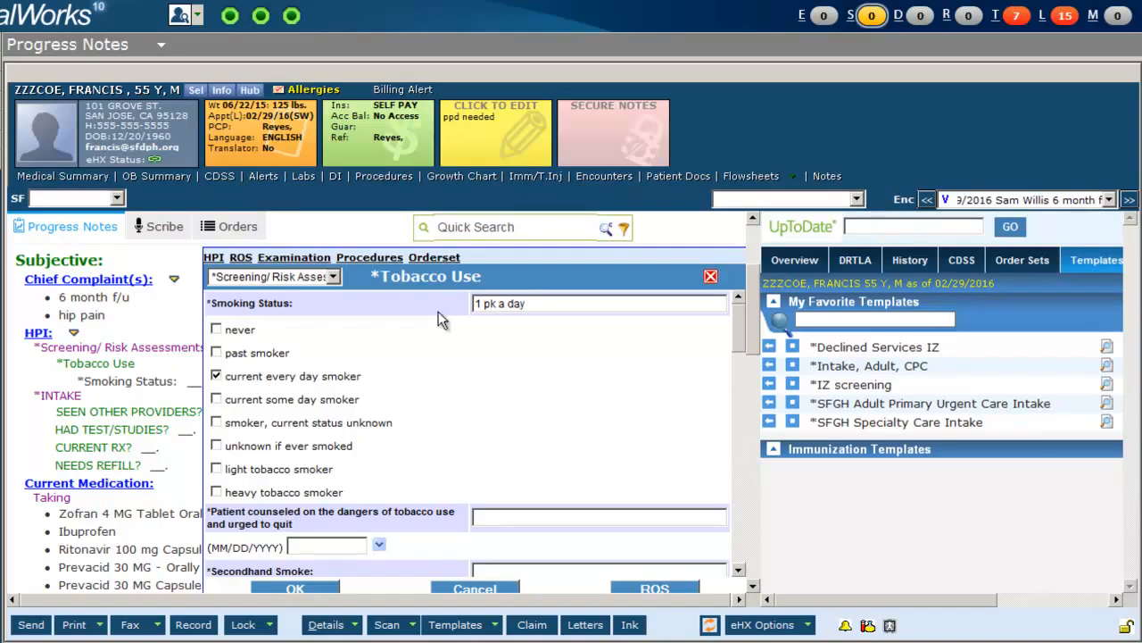
{"action": "left_click", "coordinate": [321, 585]}
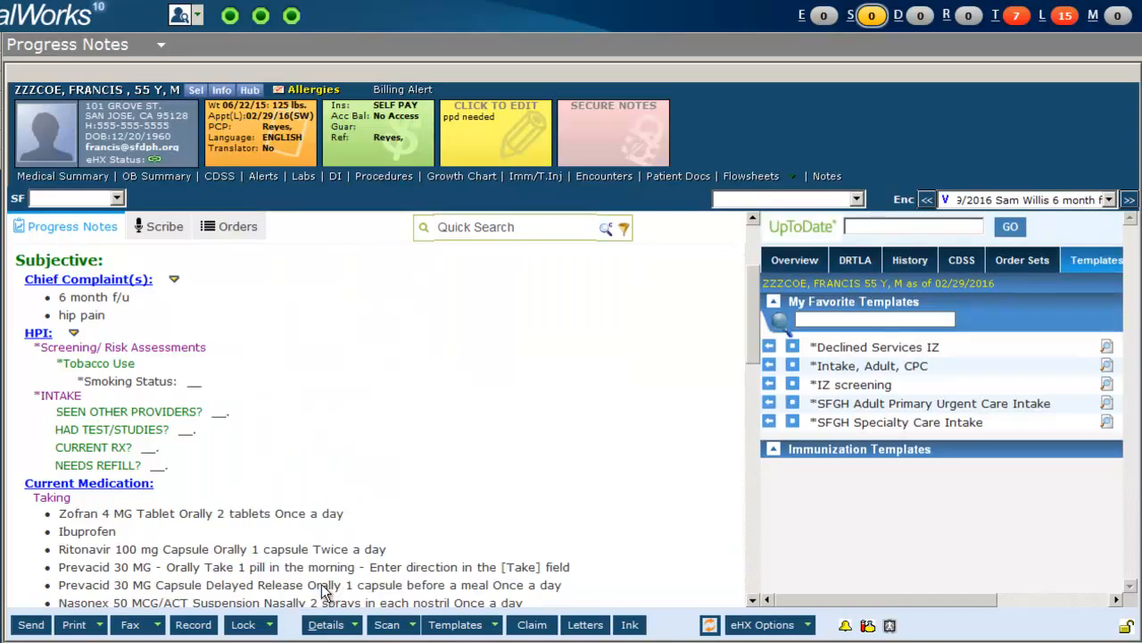
Answer the intake questions No for other providers, tests/studies and refill, and fill the current Rx item.
{"action": "left_click", "coordinate": [219, 418]}
{"action": "left_click", "coordinate": [208, 414]}
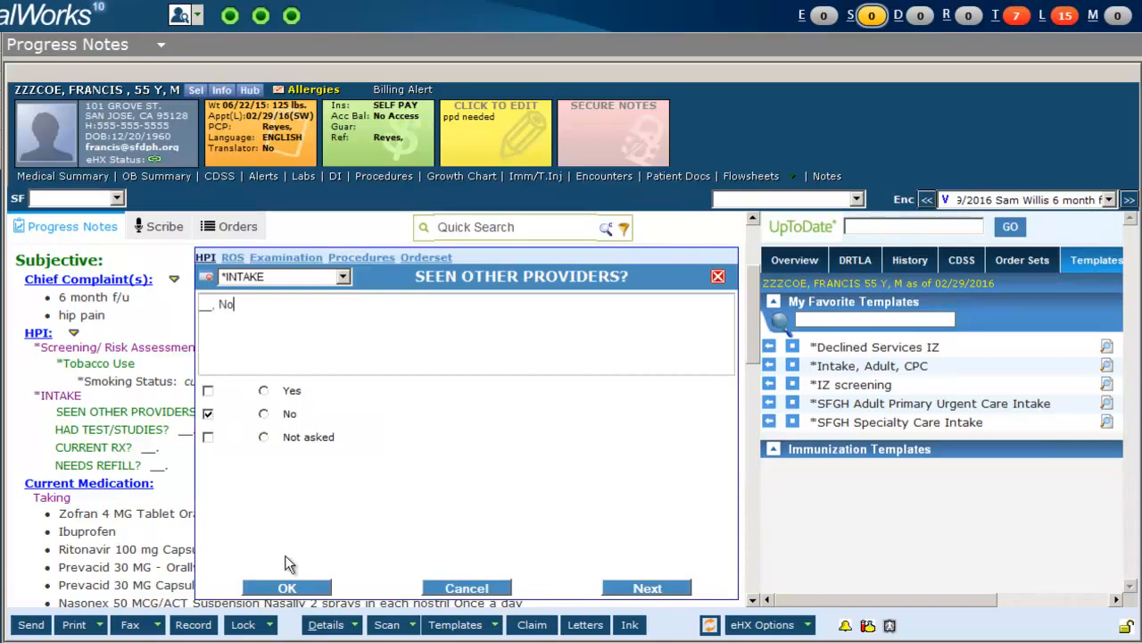
{"action": "left_click", "coordinate": [625, 588]}
{"action": "left_click", "coordinate": [208, 414]}
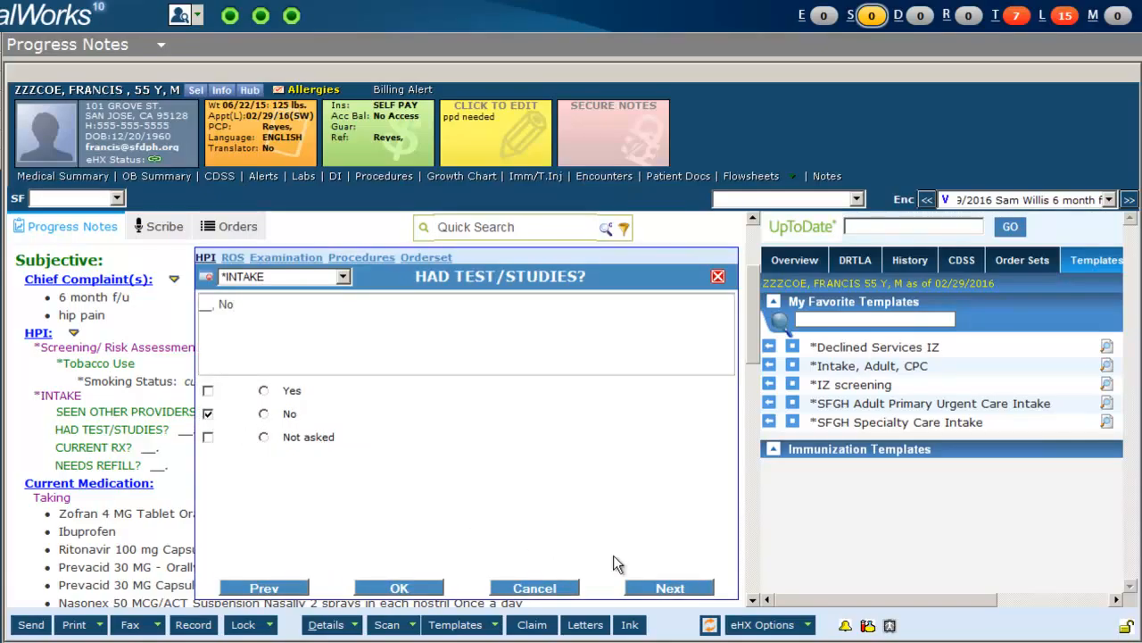
{"action": "left_click", "coordinate": [646, 587]}
{"action": "left_click", "coordinate": [207, 414]}
{"action": "left_click", "coordinate": [646, 587]}
{"action": "left_click", "coordinate": [208, 414]}
{"action": "left_click", "coordinate": [399, 587]}
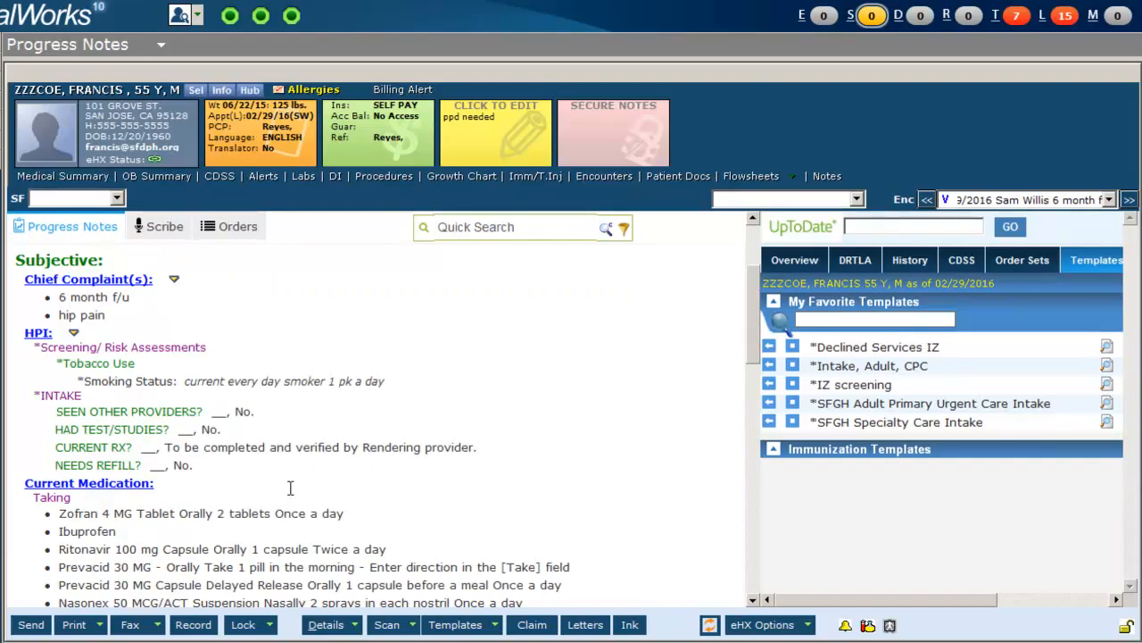
Open medication reconciliation and mark Ibuprofen not taking, Ritonavir unknown, and Prevacid 30 MG pill discontinued.
{"action": "scroll", "coordinate": [451, 317], "scroll_direction": "down", "scroll_amount": 4}
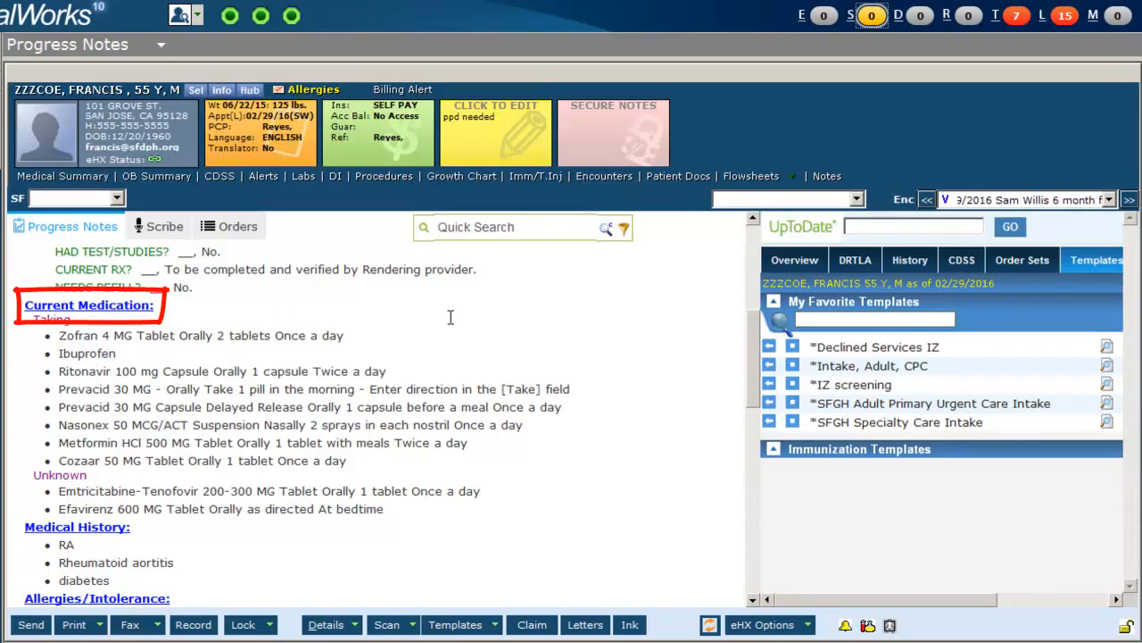
{"action": "left_click", "coordinate": [120, 308]}
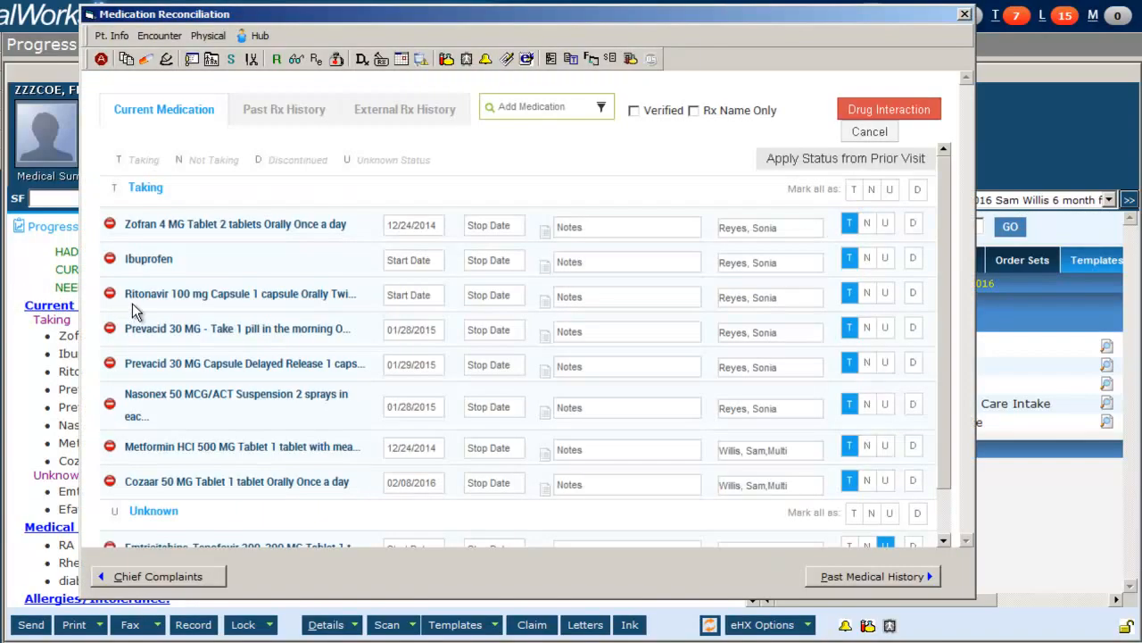
{"action": "left_click", "coordinate": [866, 258]}
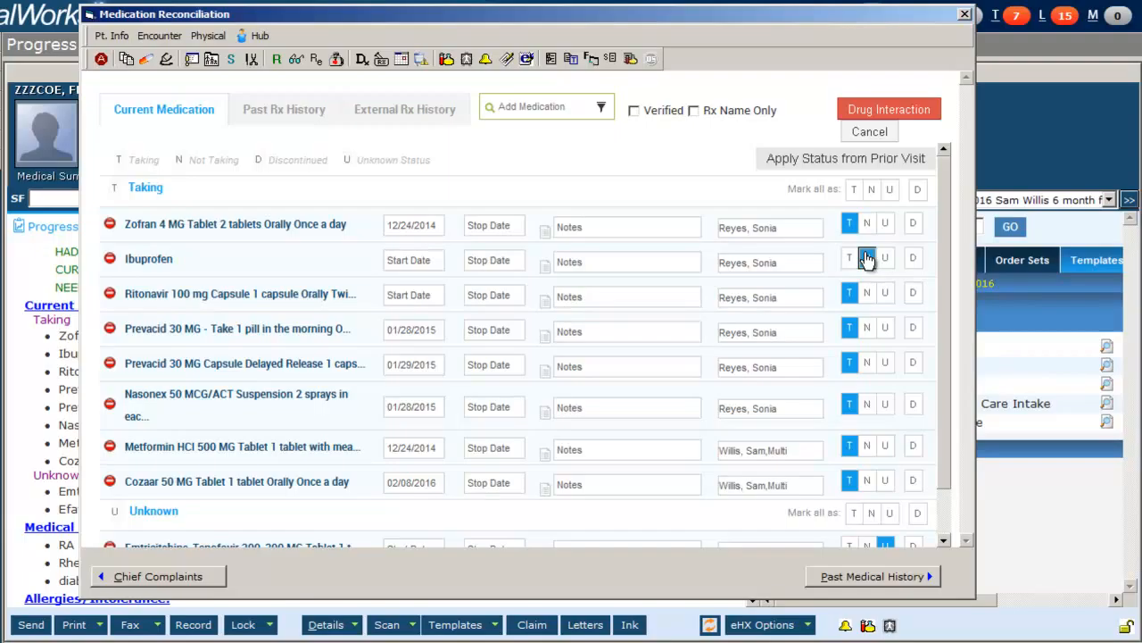
{"action": "left_click", "coordinate": [884, 293]}
{"action": "left_click", "coordinate": [914, 329]}
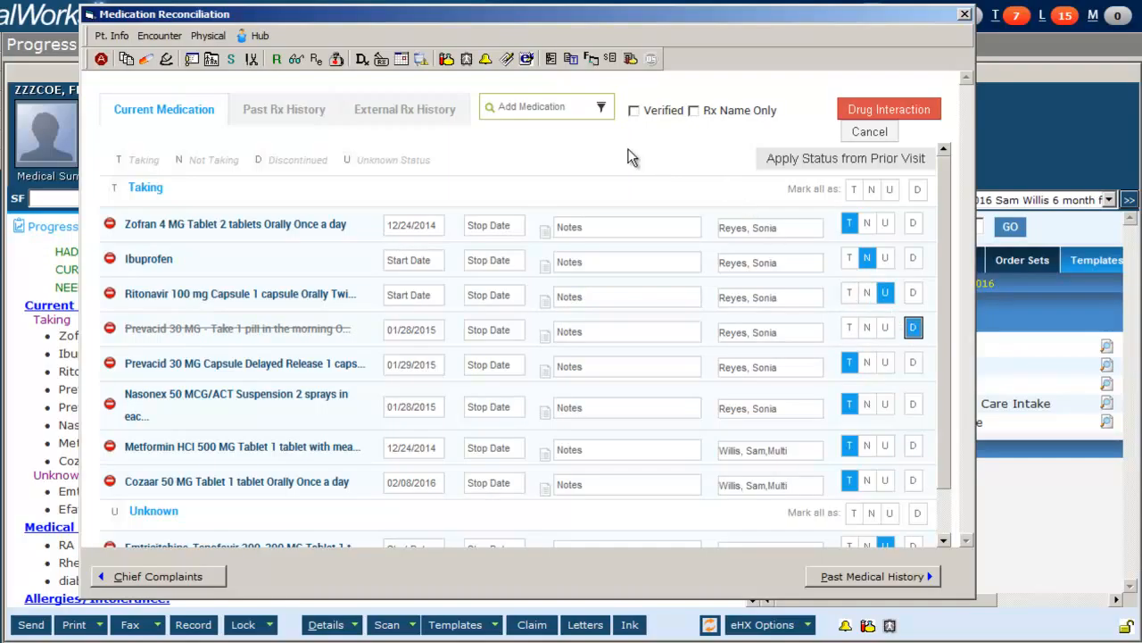
Add Naloxone HCl 1 MG/ML solution, 1 ml as needed by injection 10 time(s) a day, and close reconciliation.
{"action": "left_click", "coordinate": [553, 107]}
{"action": "type", "text": "nalo"}
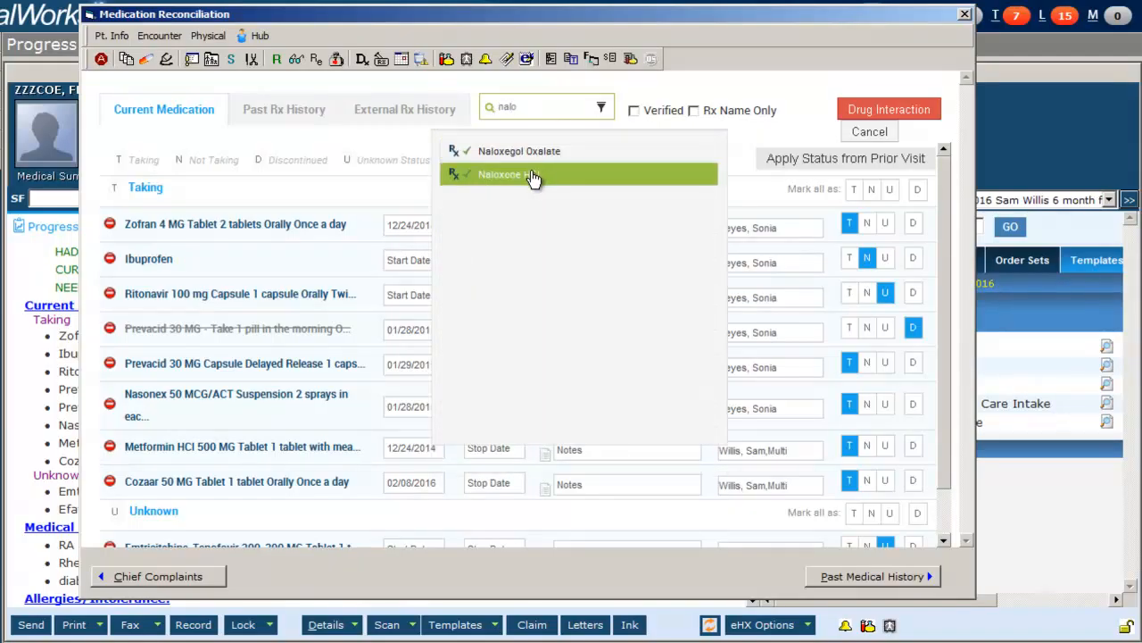
{"action": "mouse_move", "coordinate": [533, 179]}
{"action": "left_click", "coordinate": [591, 214]}
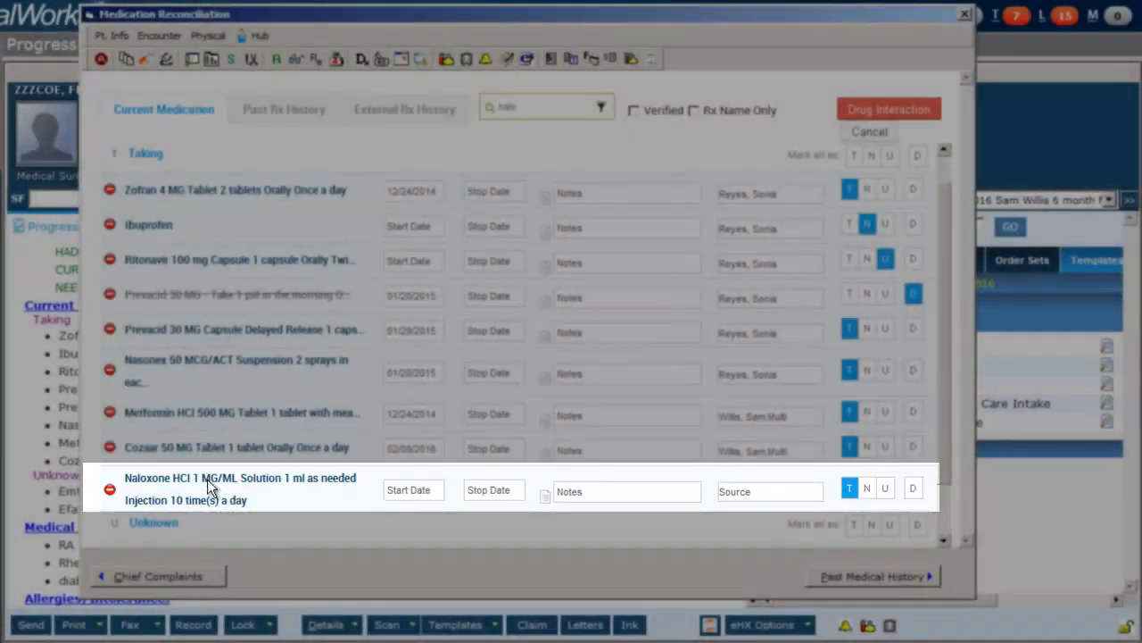
{"action": "double_click", "coordinate": [207, 488]}
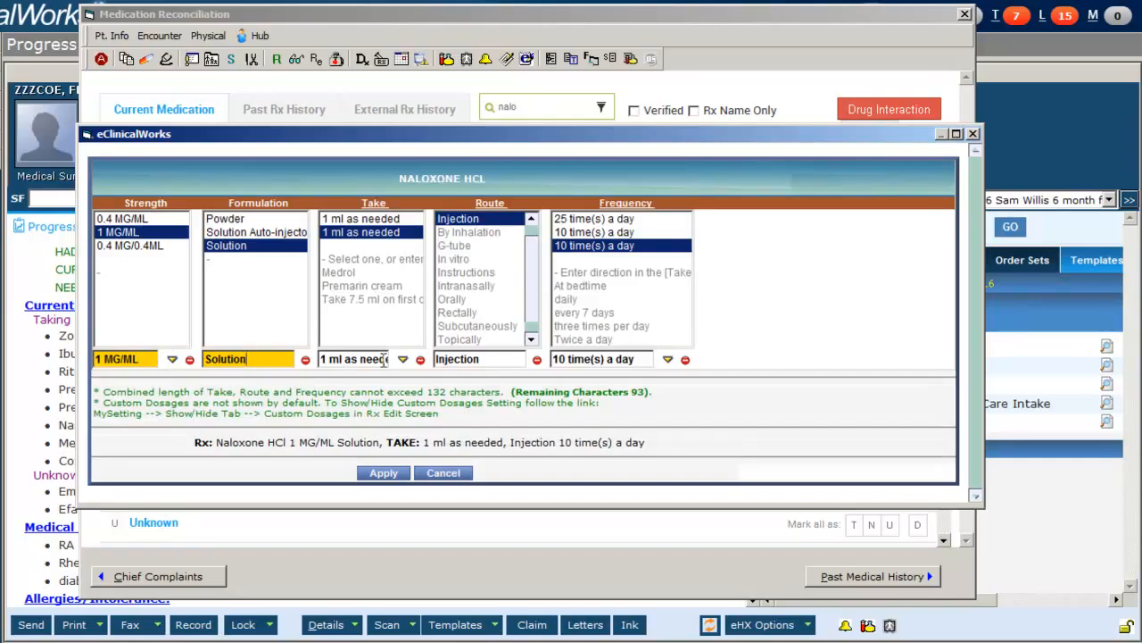
{"action": "left_click", "coordinate": [635, 359]}
{"action": "left_click", "coordinate": [386, 473]}
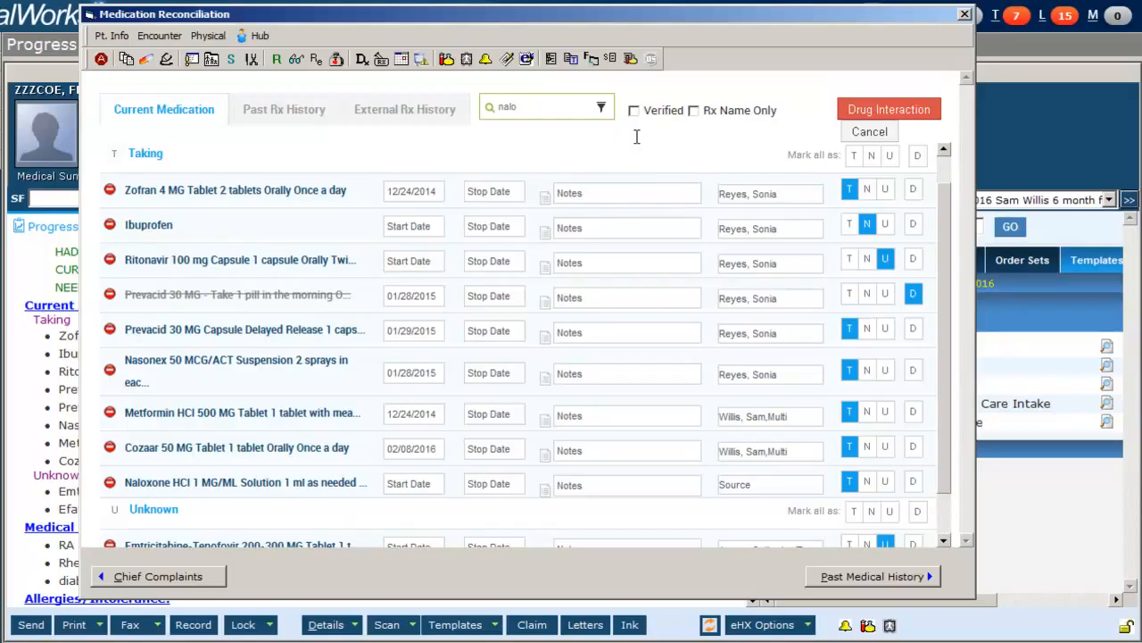
{"action": "left_click", "coordinate": [964, 15]}
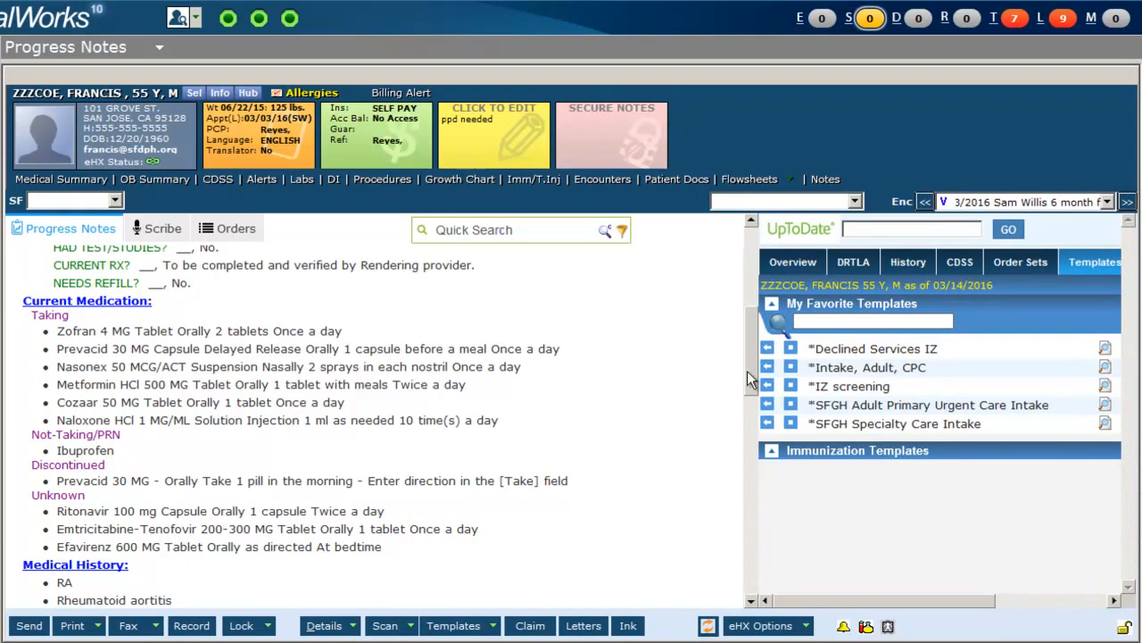
Open the allergies section and add Ibuprofen as a structured allergy from the Rx browser.
{"action": "left_click_drag", "start_coordinate": [751, 367], "coordinate": [749, 424]}
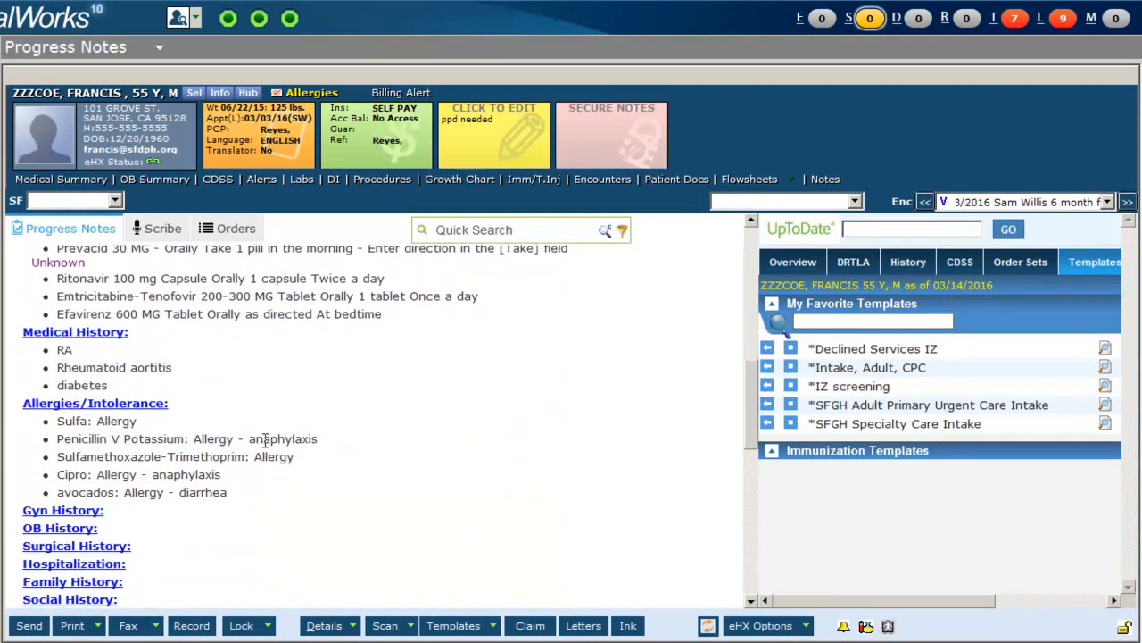
{"action": "left_click", "coordinate": [150, 405]}
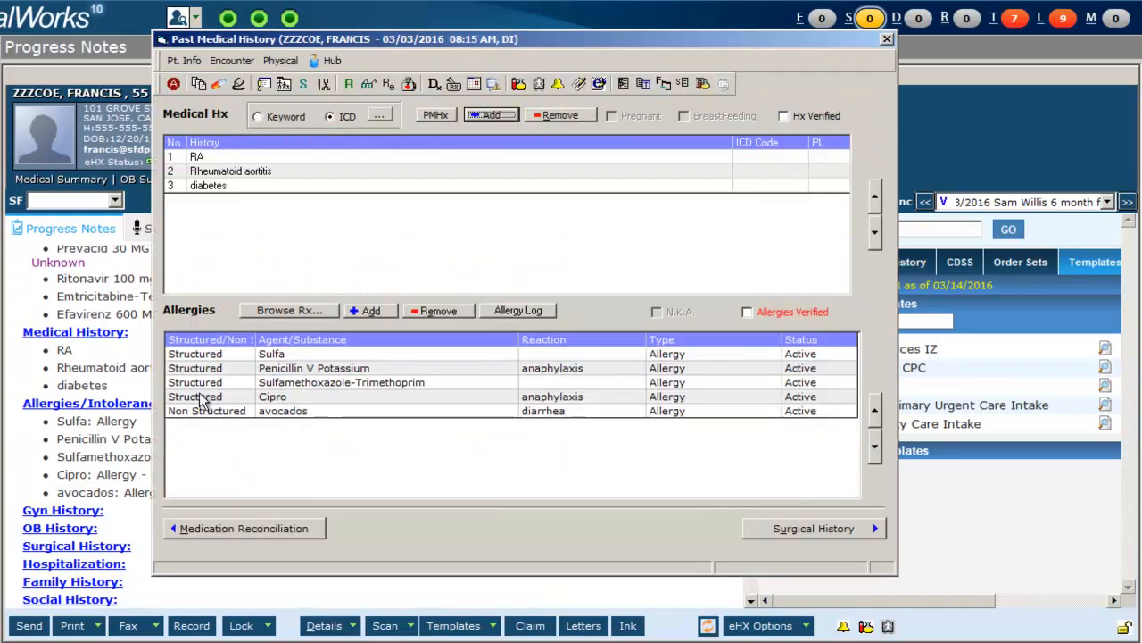
{"action": "left_click", "coordinate": [304, 315]}
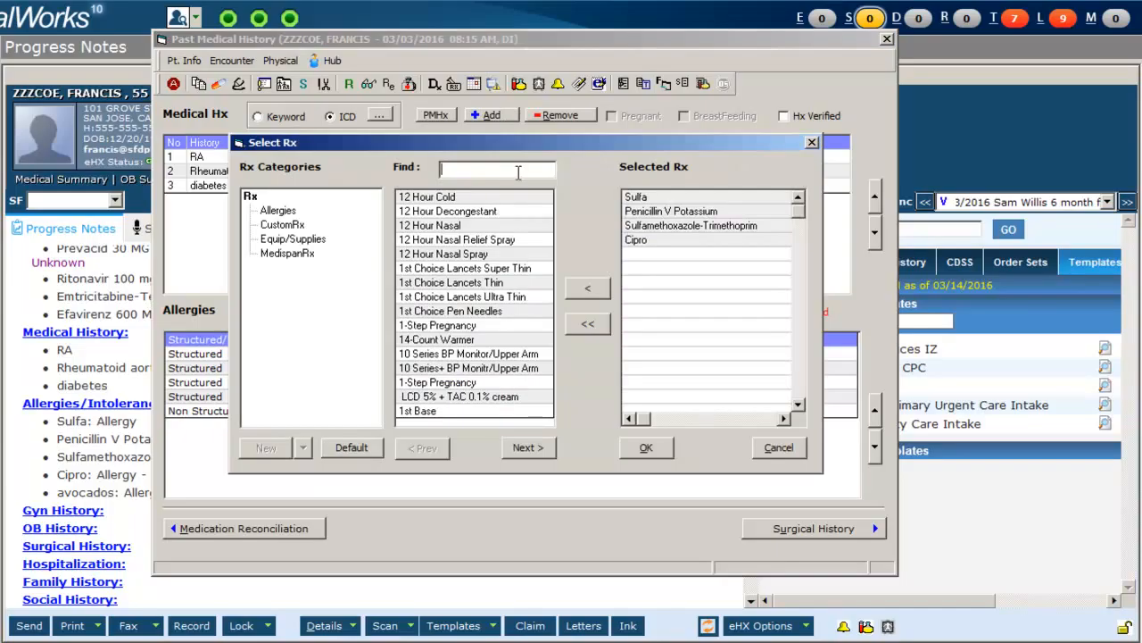
{"action": "type", "text": "Ibu"}
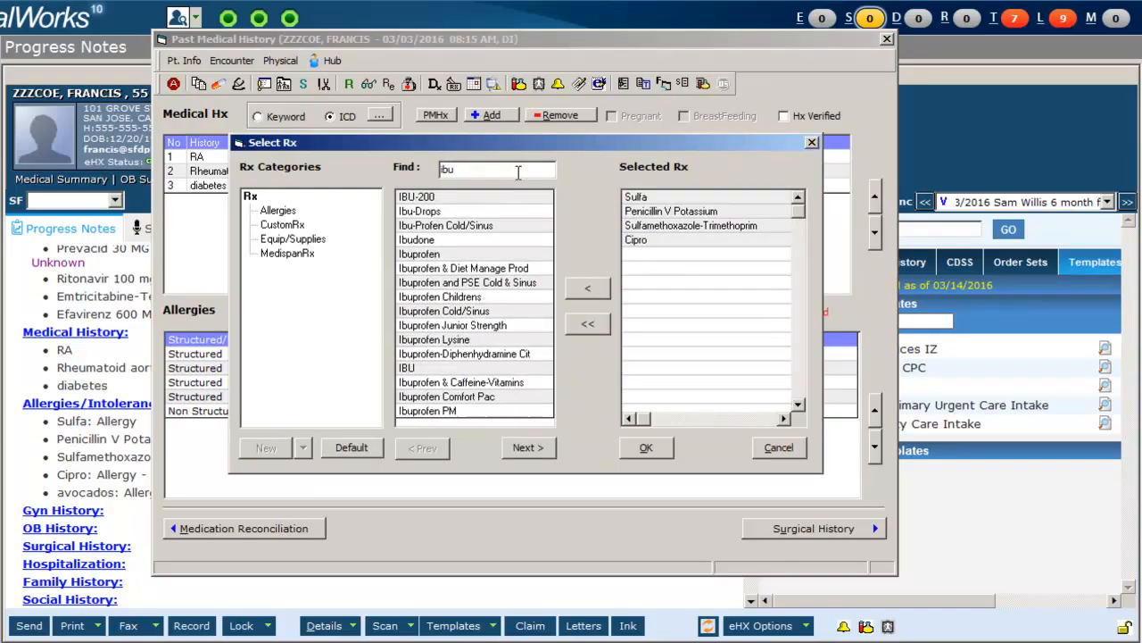
{"action": "type", "text": "pro"}
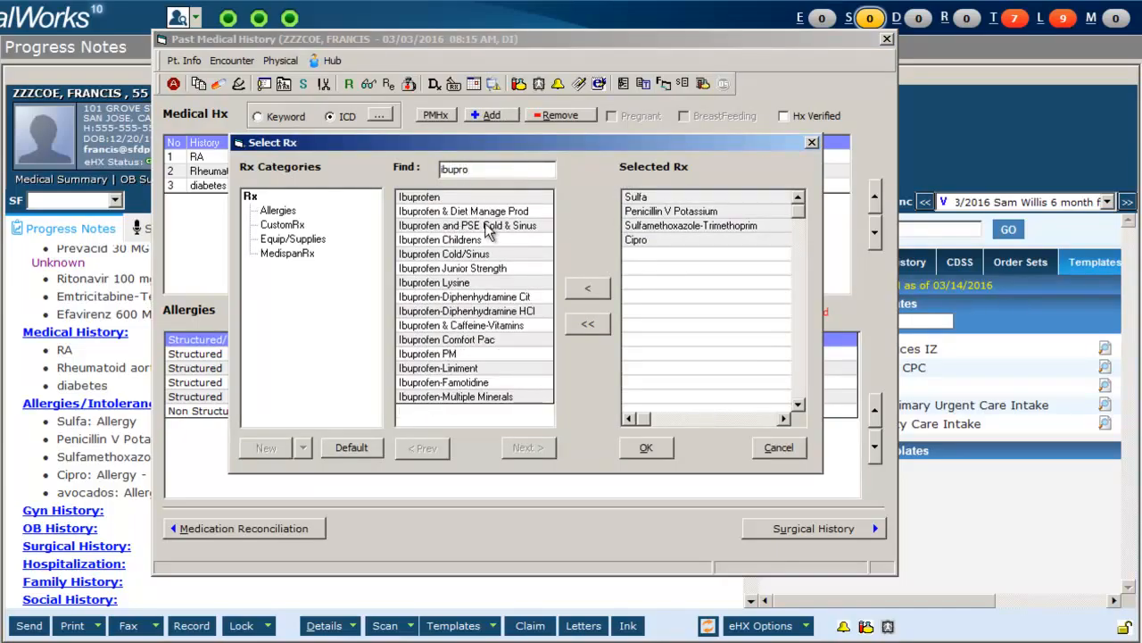
{"action": "double_click", "coordinate": [487, 200]}
{"action": "left_click", "coordinate": [657, 448]}
Set the Ibuprofen allergy's reaction to anaphylaxis, type to Allergy and status to Active.
{"action": "left_click", "coordinate": [560, 427]}
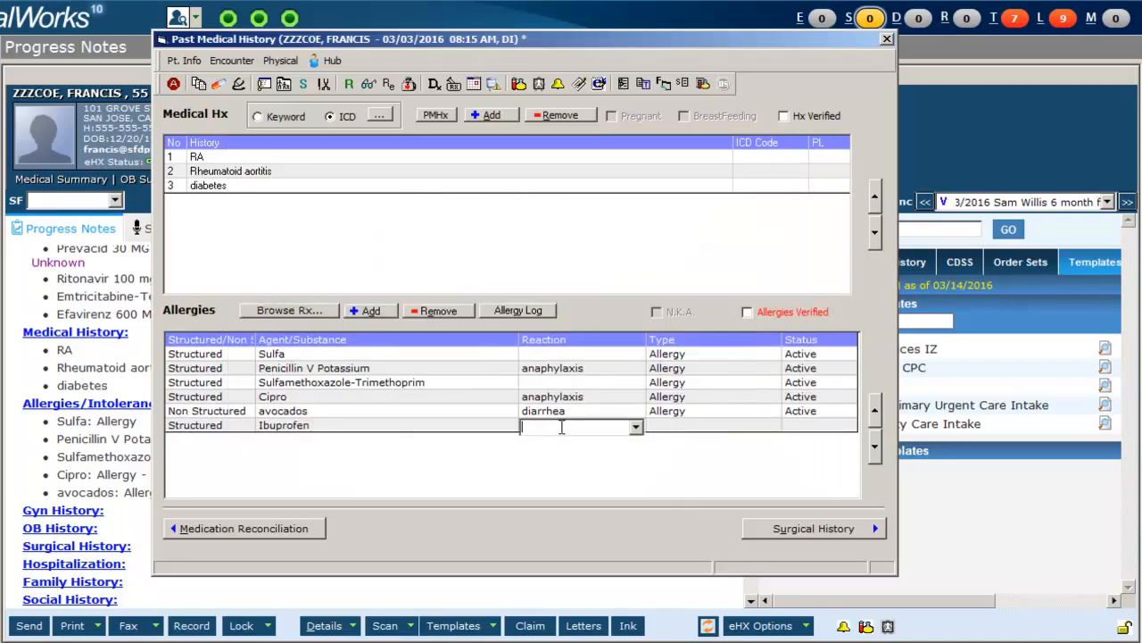
{"action": "left_click", "coordinate": [634, 427]}
{"action": "left_click", "coordinate": [628, 445]}
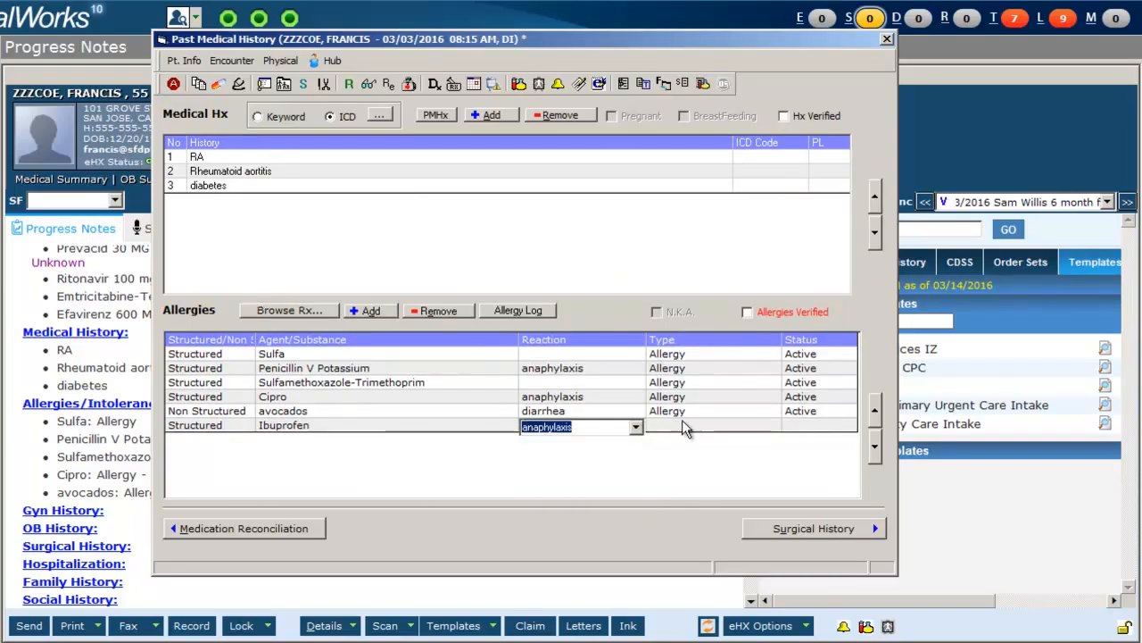
{"action": "left_click", "coordinate": [701, 426]}
{"action": "left_click", "coordinate": [771, 427]}
{"action": "left_click", "coordinate": [768, 444]}
{"action": "left_click", "coordinate": [820, 426]}
{"action": "left_click", "coordinate": [846, 426]}
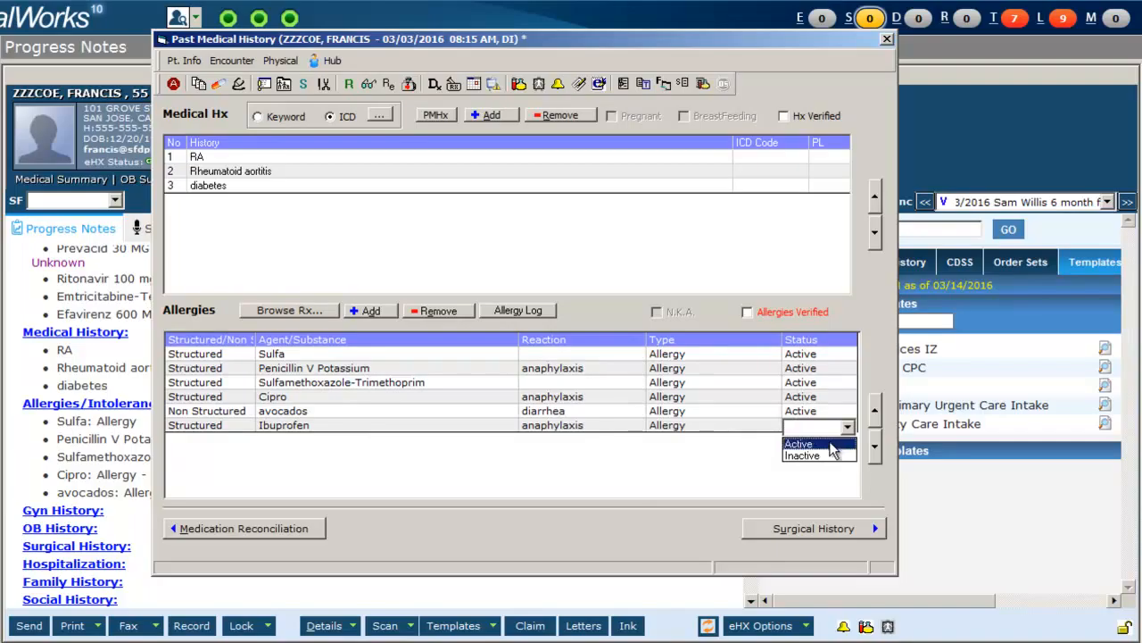
{"action": "left_click", "coordinate": [830, 444]}
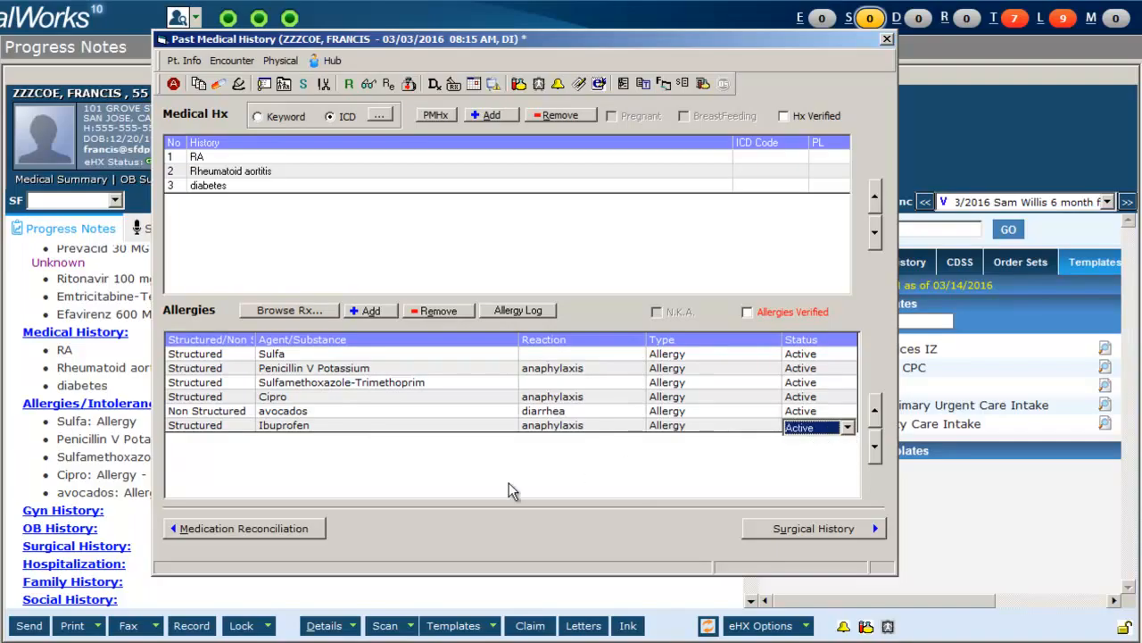
Add a new non-structured allergy entry named pollen.
{"action": "left_click", "coordinate": [370, 312]}
{"action": "left_click", "coordinate": [244, 441]}
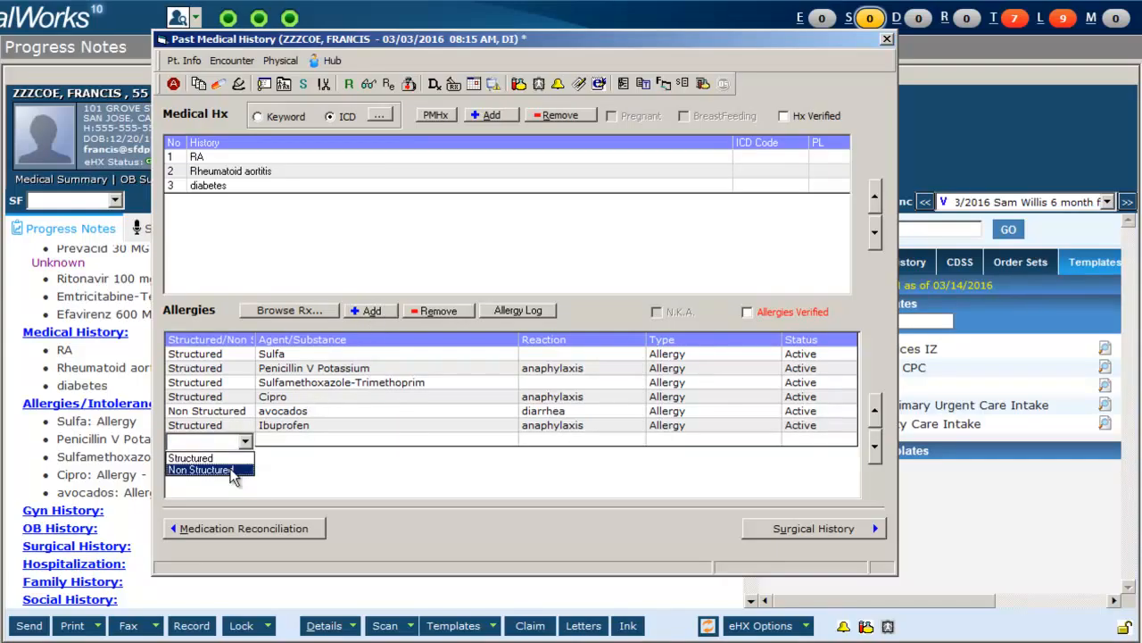
{"action": "left_click", "coordinate": [201, 469]}
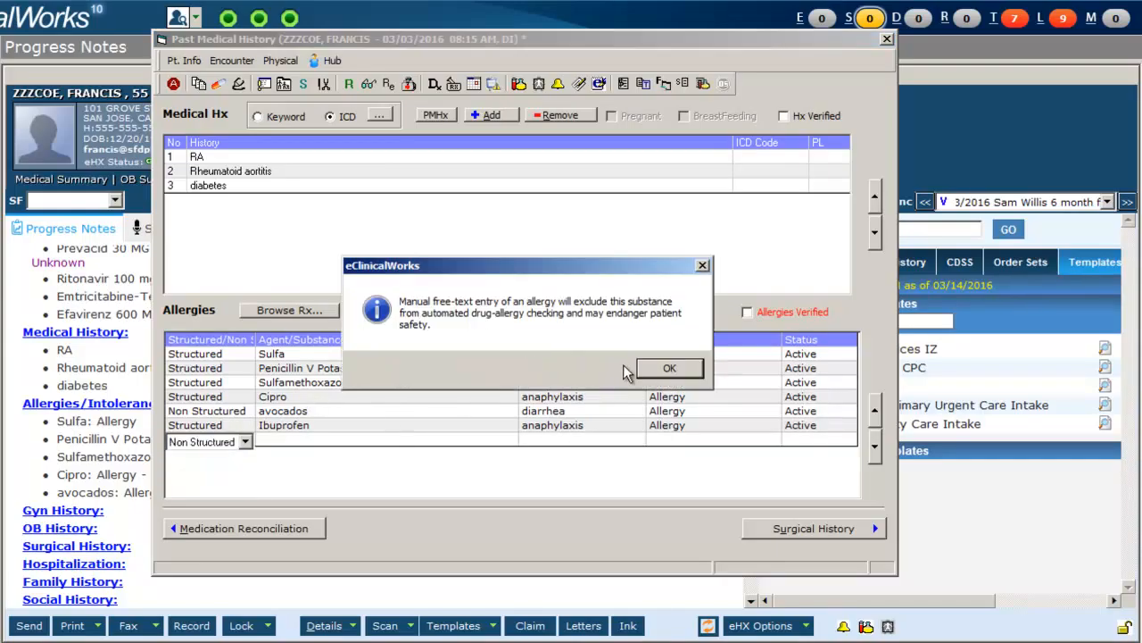
{"action": "left_click", "coordinate": [669, 370]}
{"action": "type", "text": "po"}
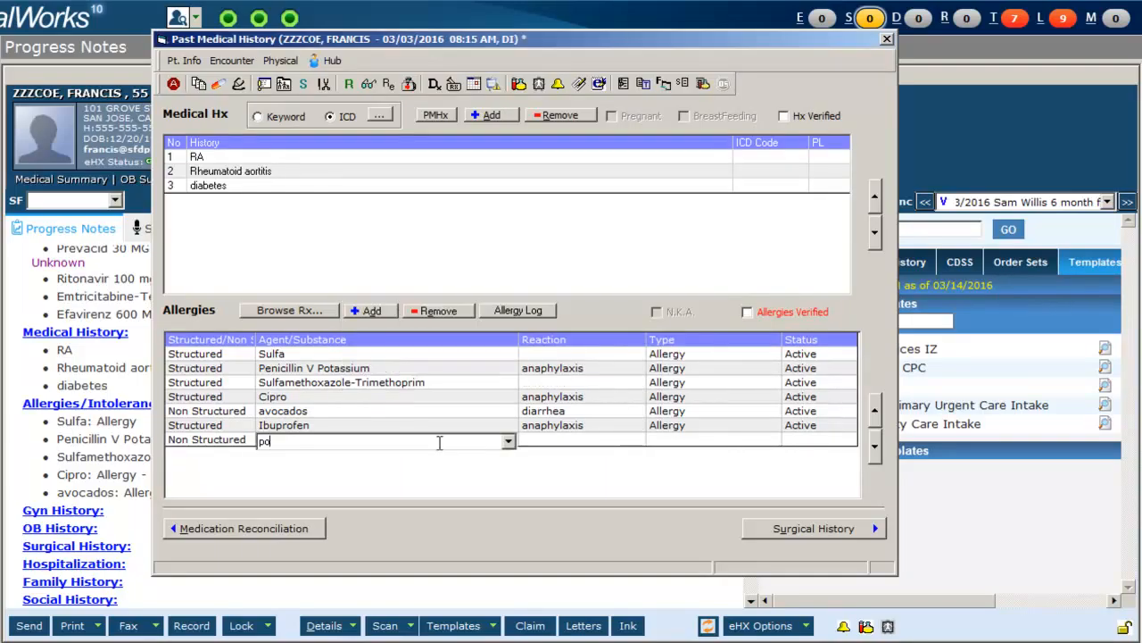
{"action": "type", "text": "llen"}
Set the pollen allergy's reaction to diarrhea, type Allergy and status Active, and close the history window.
{"action": "left_click", "coordinate": [576, 439]}
{"action": "left_click", "coordinate": [639, 440]}
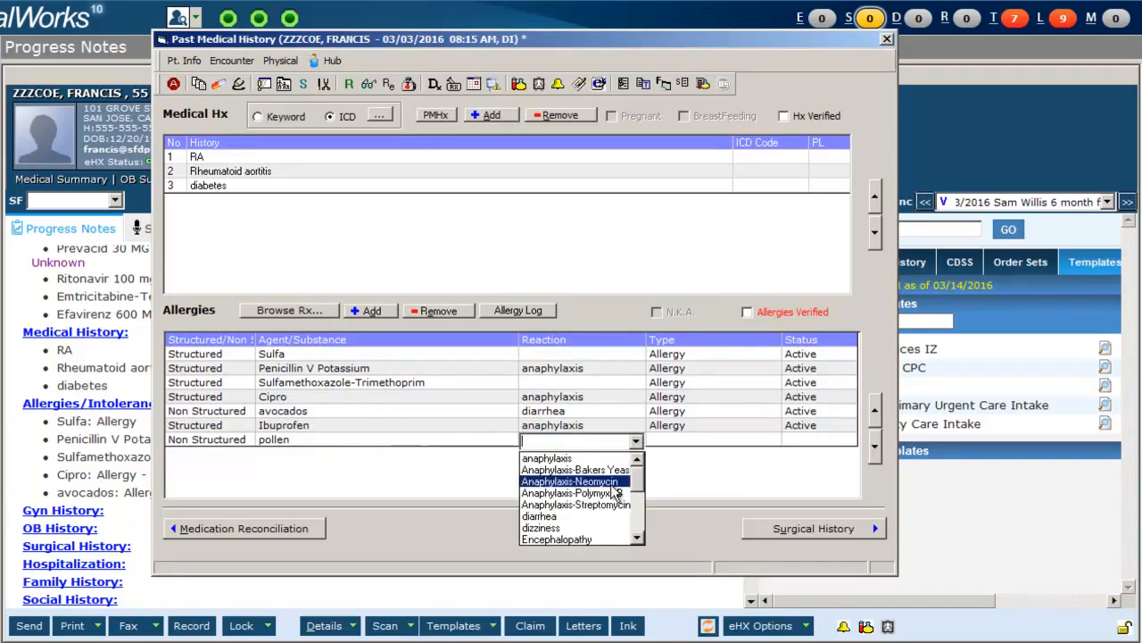
{"action": "left_click", "coordinate": [598, 533]}
{"action": "left_click", "coordinate": [737, 446]}
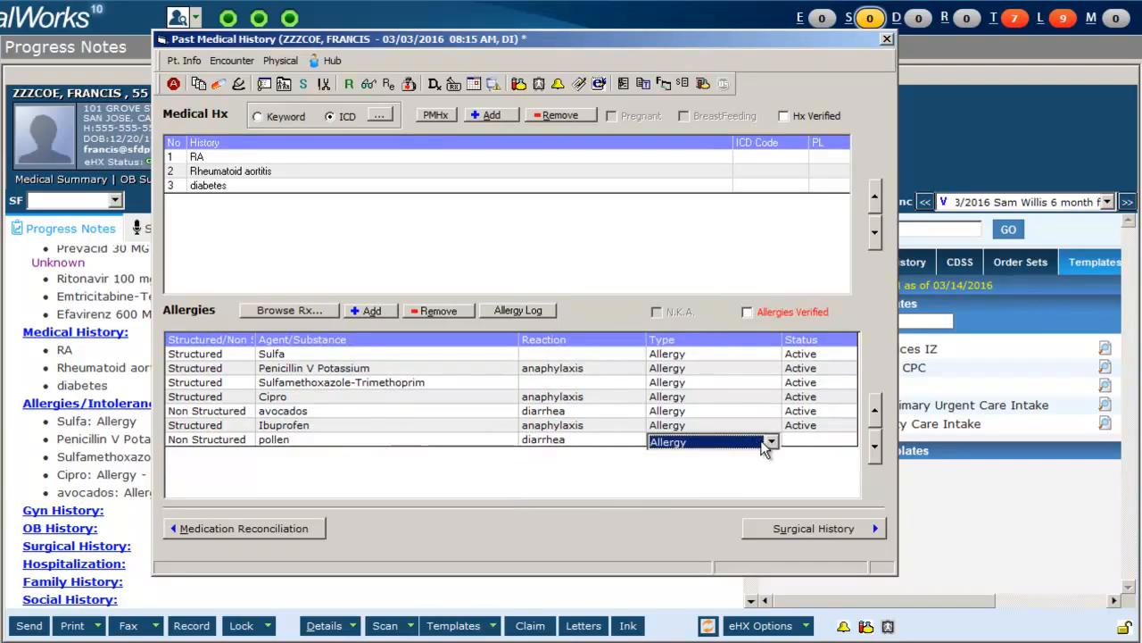
{"action": "left_click", "coordinate": [835, 444]}
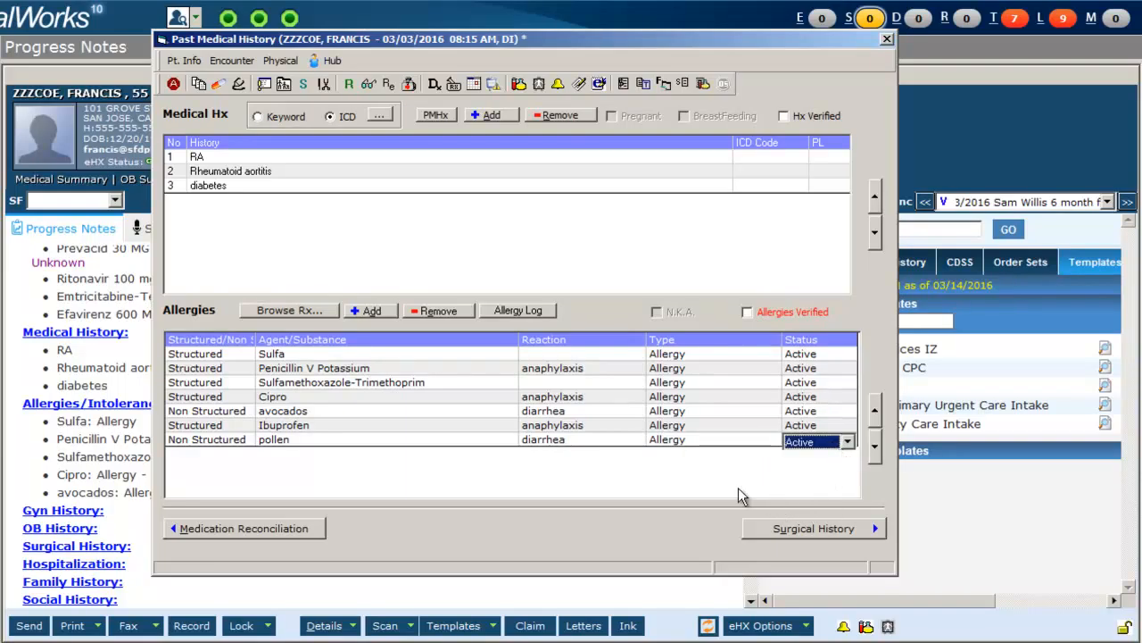
{"action": "left_click", "coordinate": [729, 483]}
{"action": "left_click", "coordinate": [843, 445]}
{"action": "left_click", "coordinate": [886, 39]}
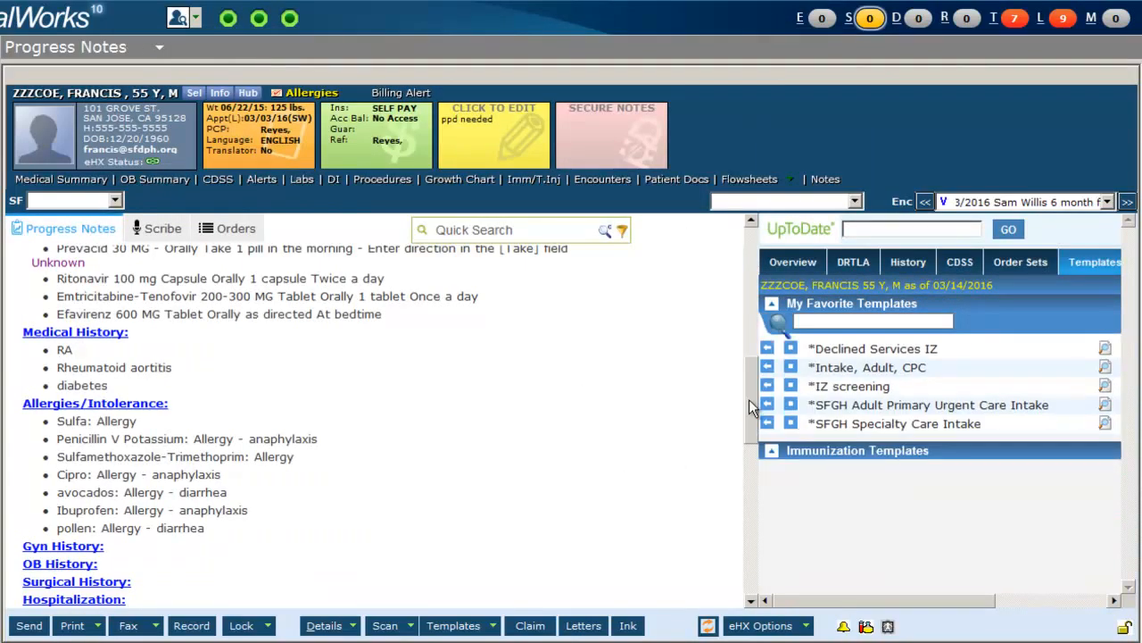
Open the vitals for today's visit and record blood pressure 120/80.
{"action": "left_click_drag", "start_coordinate": [754, 395], "coordinate": [746, 481]}
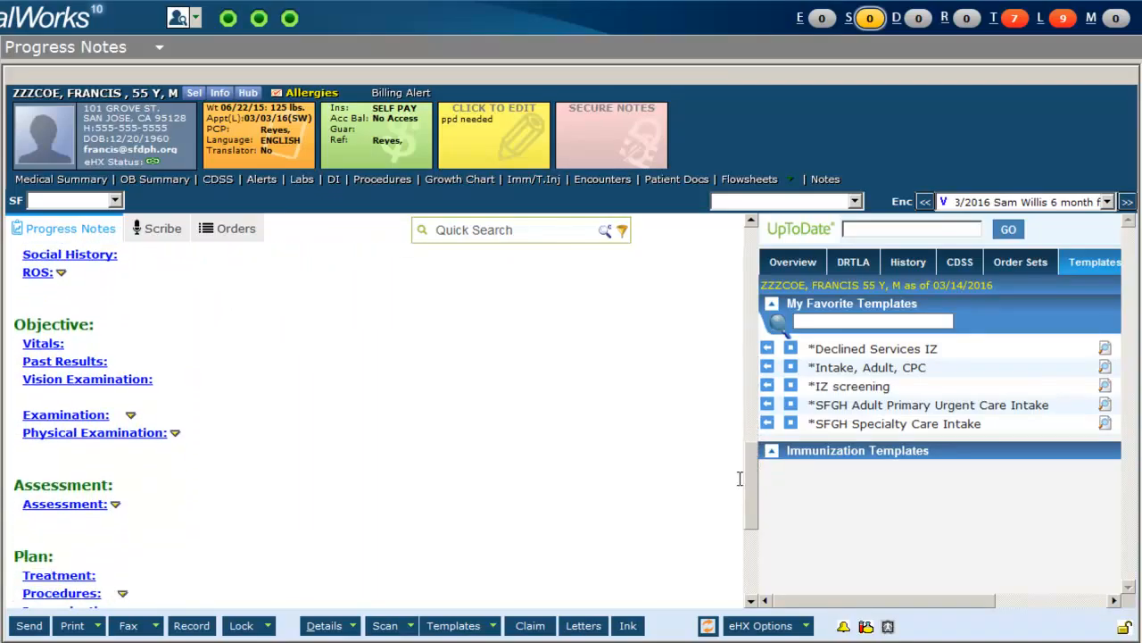
{"action": "left_click", "coordinate": [43, 344]}
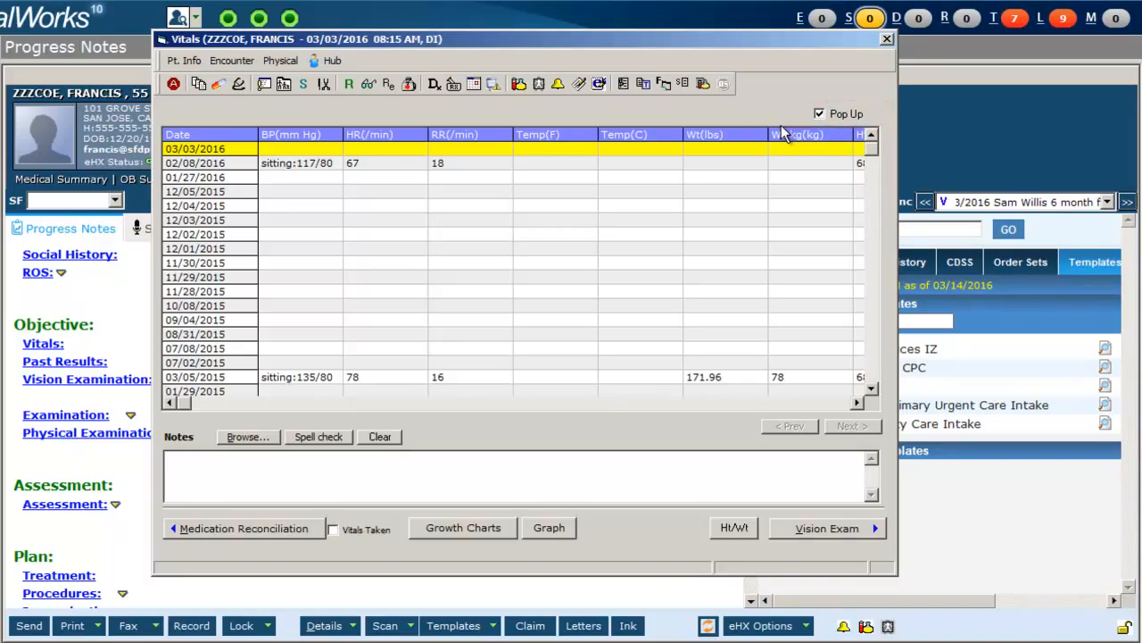
{"action": "left_click", "coordinate": [280, 150]}
{"action": "type", "text": "120/80"}
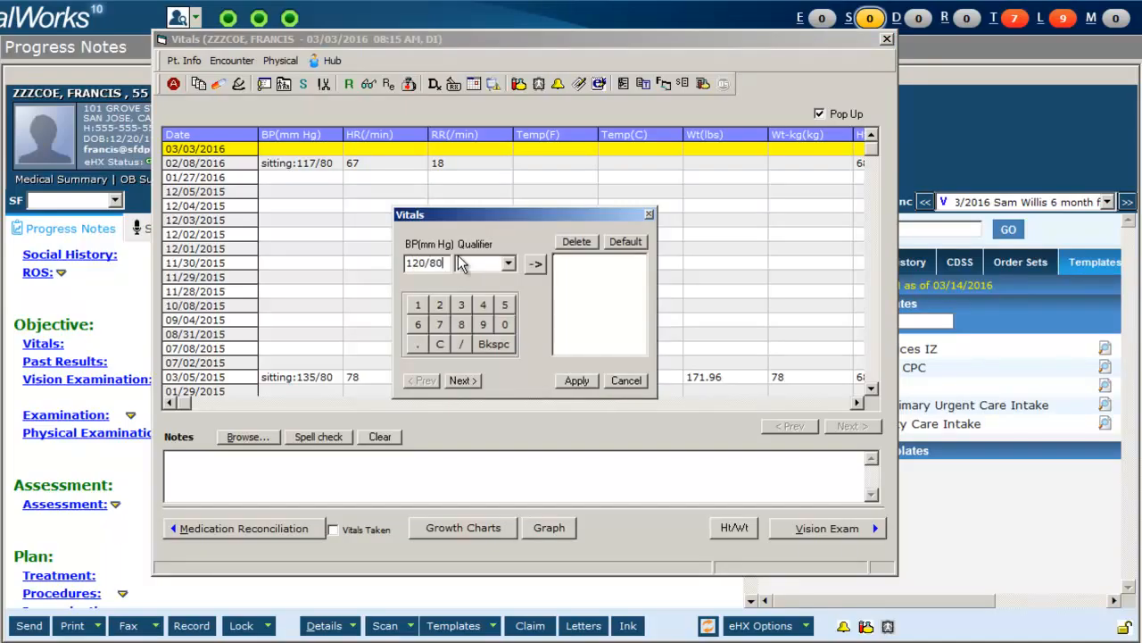
{"action": "left_click", "coordinate": [538, 264]}
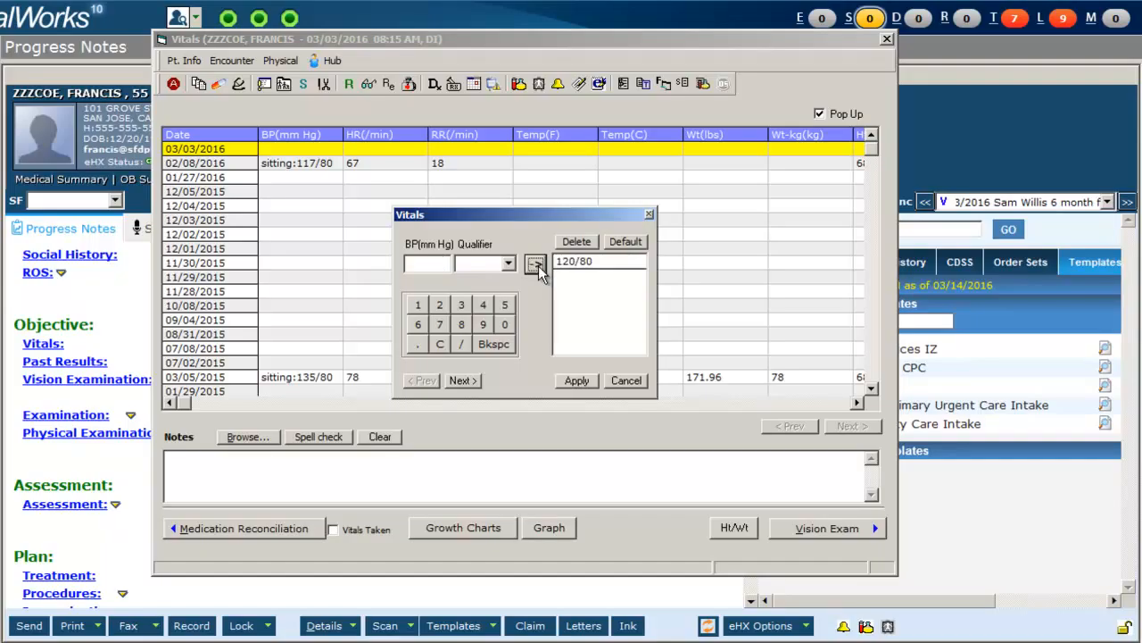
{"action": "left_click", "coordinate": [464, 380]}
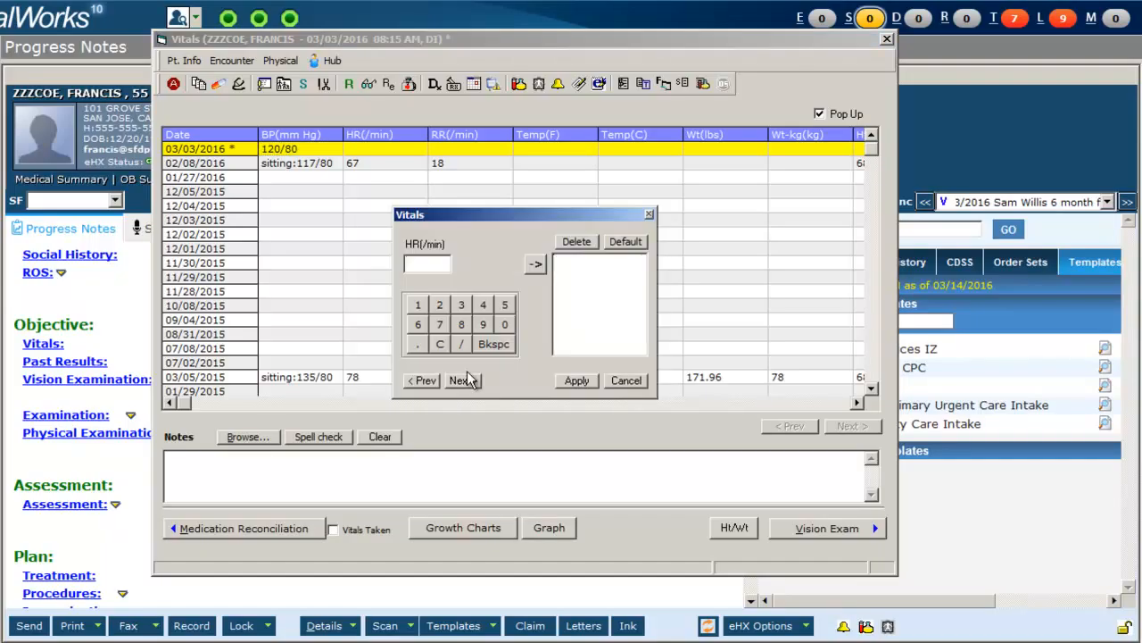
Record heart rate 85 and respiratory rate 16 in the vitals.
{"action": "type", "text": "85"}
{"action": "left_click", "coordinate": [534, 263]}
{"action": "left_click", "coordinate": [466, 385]}
{"action": "type", "text": "16"}
{"action": "key", "text": "Return"}
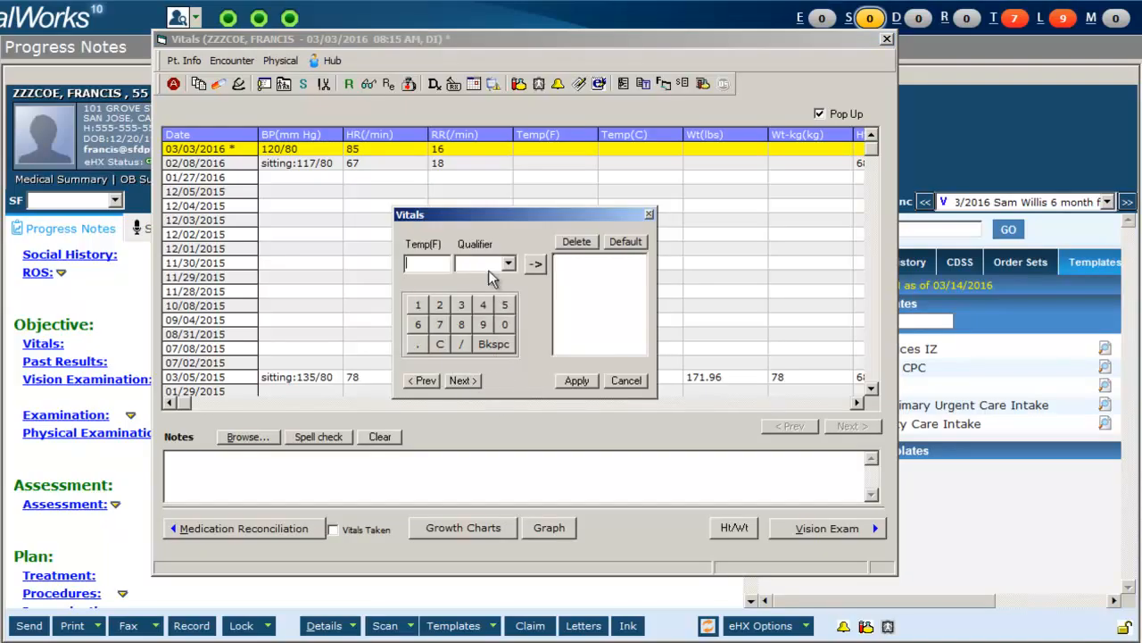
Record temperature 98.6 °F and weight 60 kg in the vitals.
{"action": "type", "text": "98.6"}
{"action": "left_click", "coordinate": [536, 263]}
{"action": "left_click", "coordinate": [463, 381]}
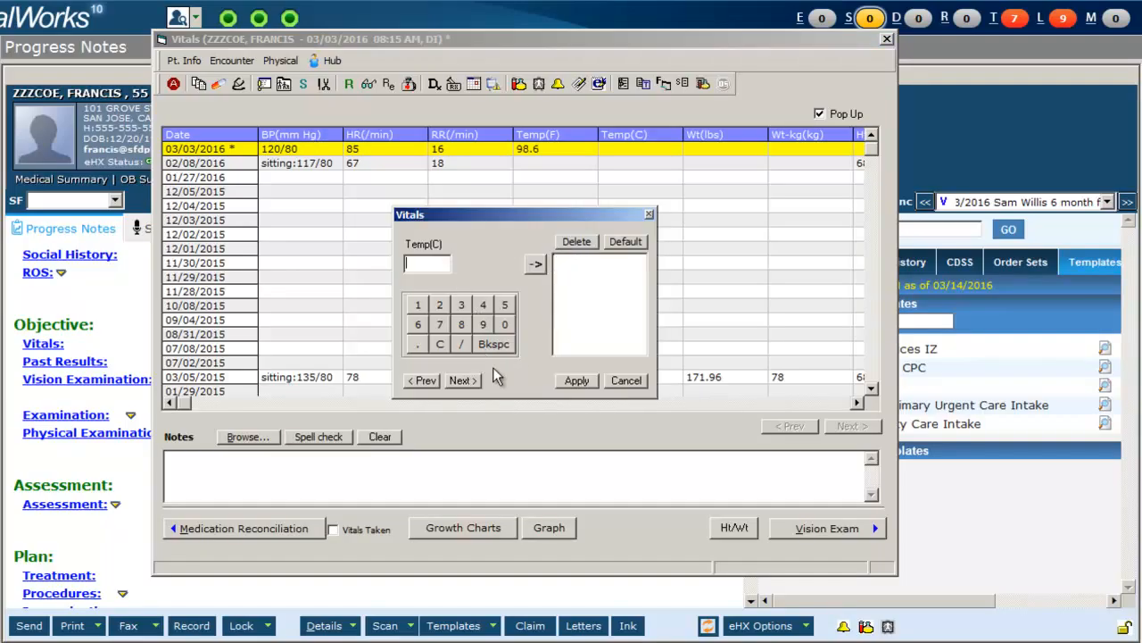
{"action": "left_click", "coordinate": [463, 382]}
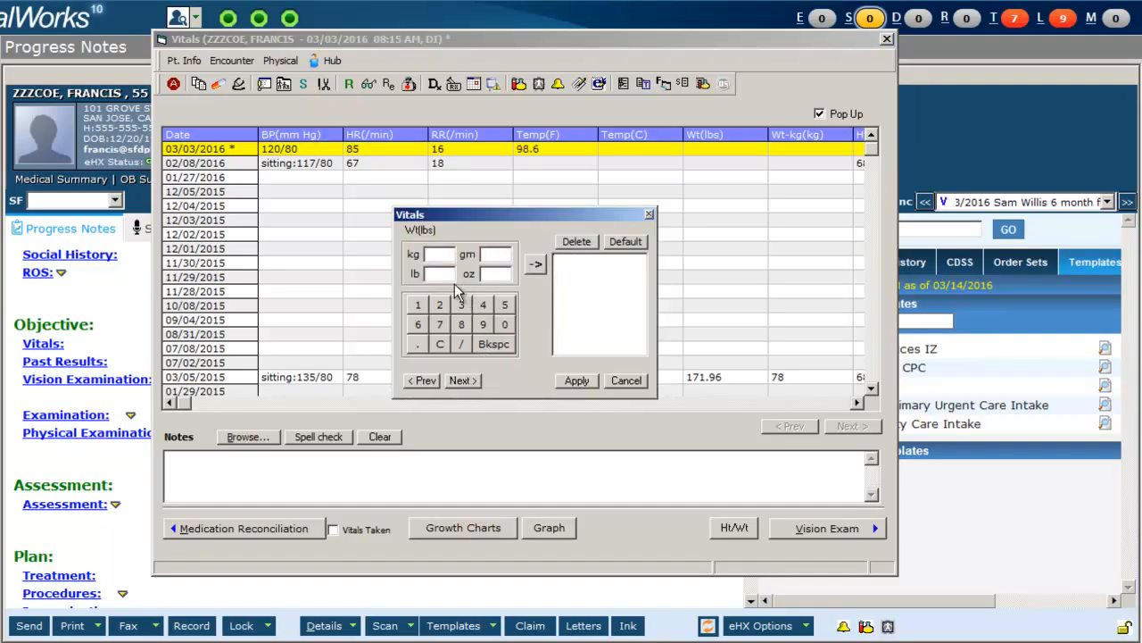
{"action": "type", "text": "60"}
{"action": "left_click", "coordinate": [538, 265]}
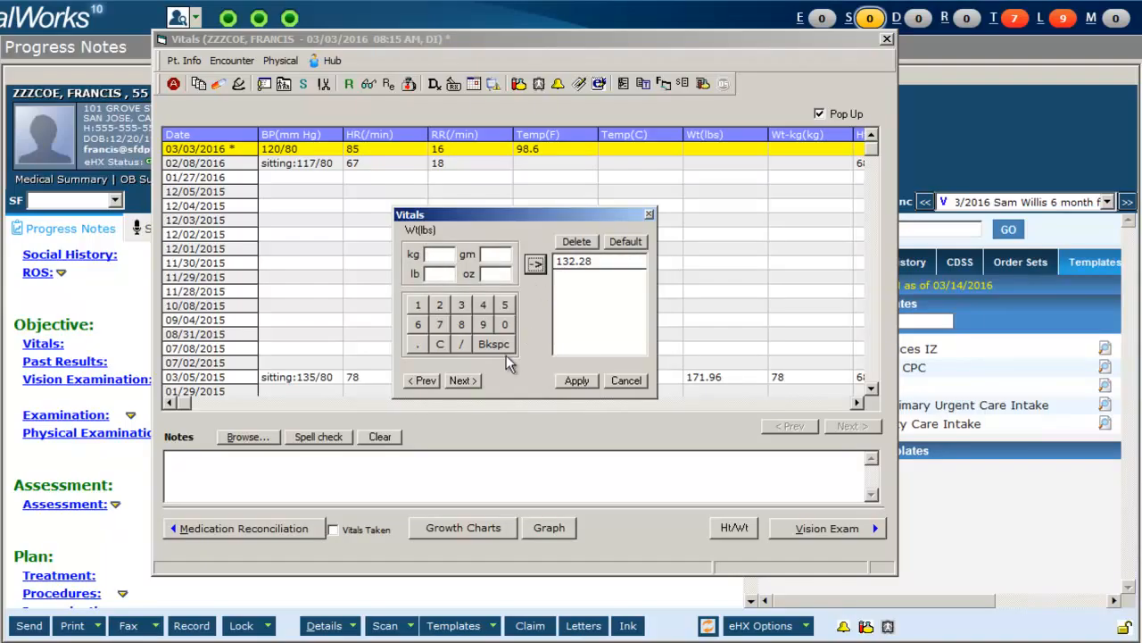
Advance to height in the vitals and record 5 ft 6 in.
{"action": "left_click", "coordinate": [463, 381]}
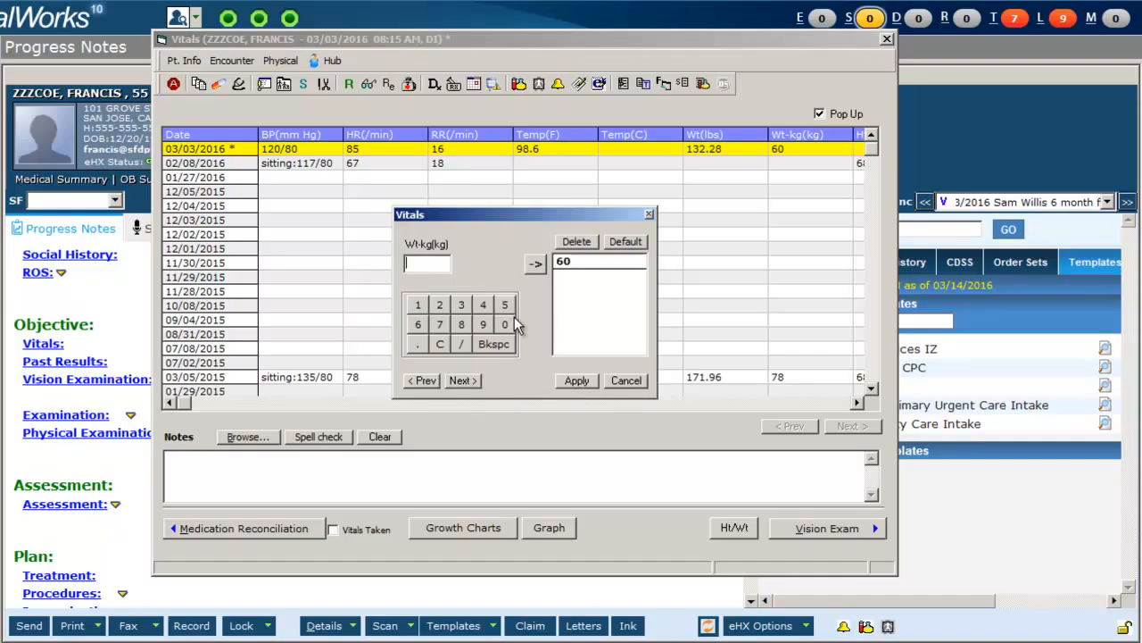
{"action": "left_click", "coordinate": [474, 381]}
{"action": "left_click", "coordinate": [444, 274]}
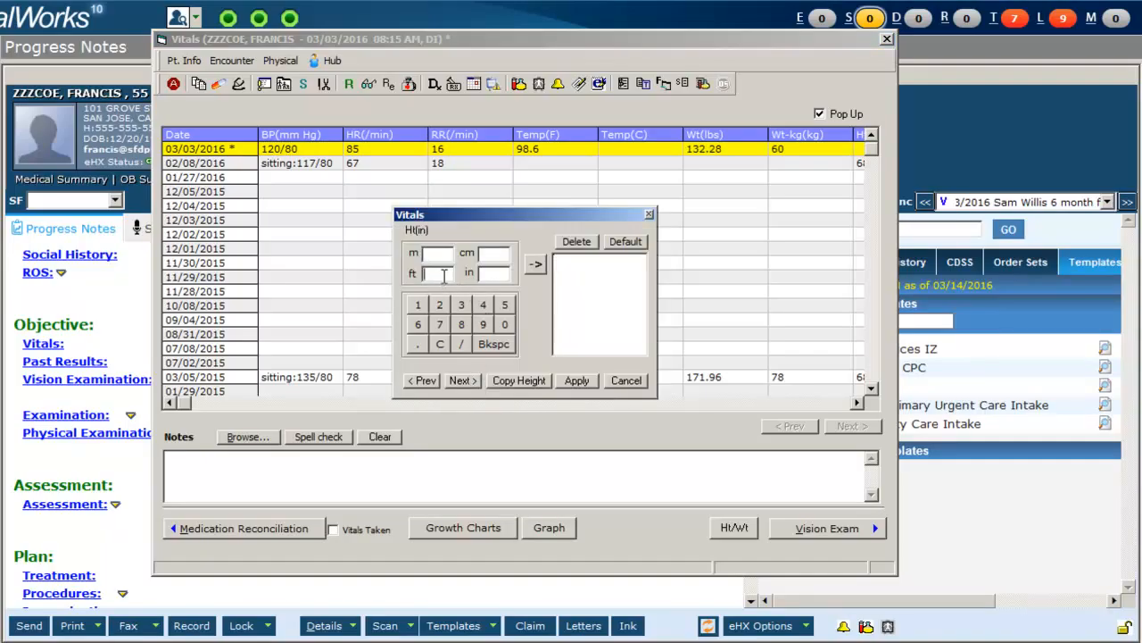
{"action": "type", "text": "5"}
{"action": "type", "text": "6"}
{"action": "left_click", "coordinate": [533, 266]}
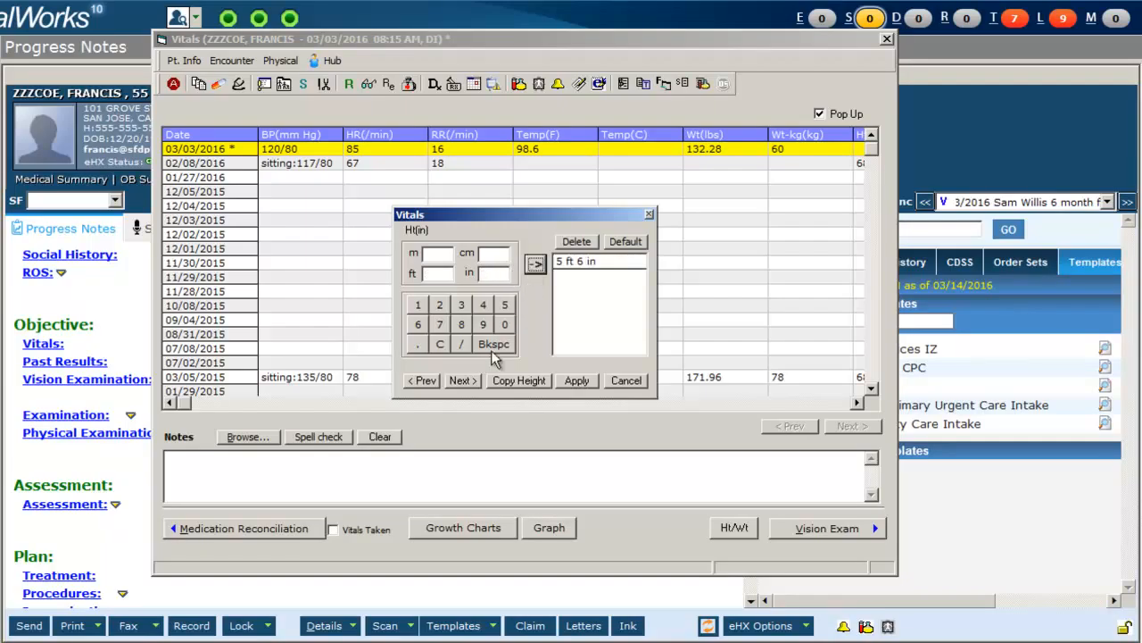
Skip ahead through the remaining vitals fields, enter 4 in a later field, and apply the vitals.
{"action": "left_click", "coordinate": [465, 380]}
{"action": "left_click", "coordinate": [465, 380]}
{"action": "left_click", "coordinate": [465, 381]}
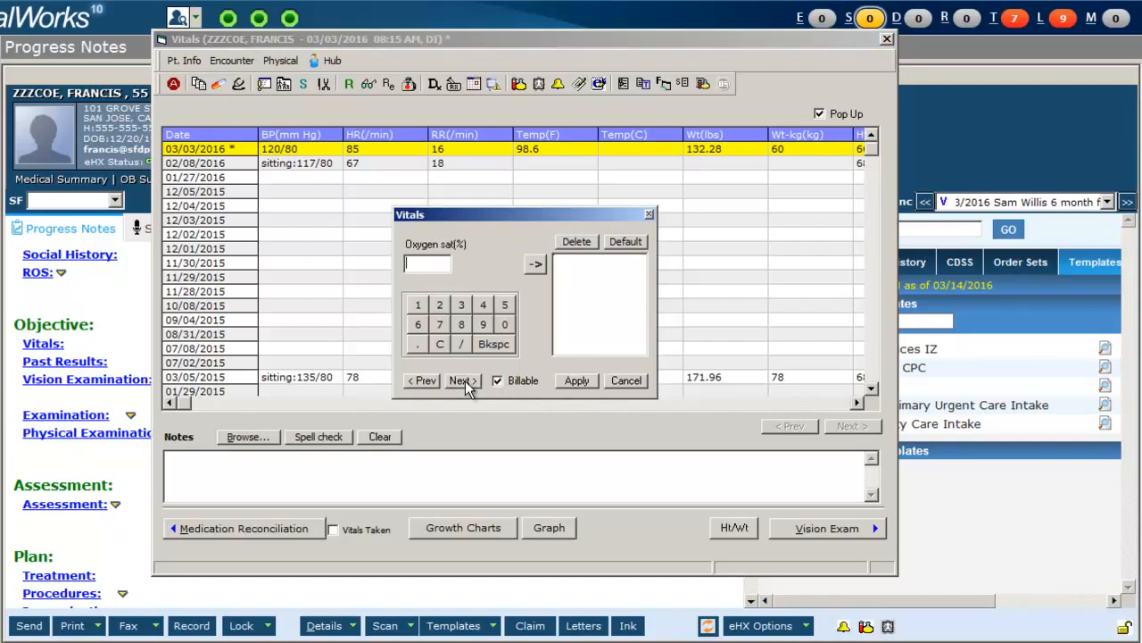
{"action": "left_click", "coordinate": [465, 380]}
{"action": "left_click", "coordinate": [465, 381]}
{"action": "left_click", "coordinate": [665, 350]}
{"action": "type", "text": "4"}
{"action": "left_click", "coordinate": [641, 379]}
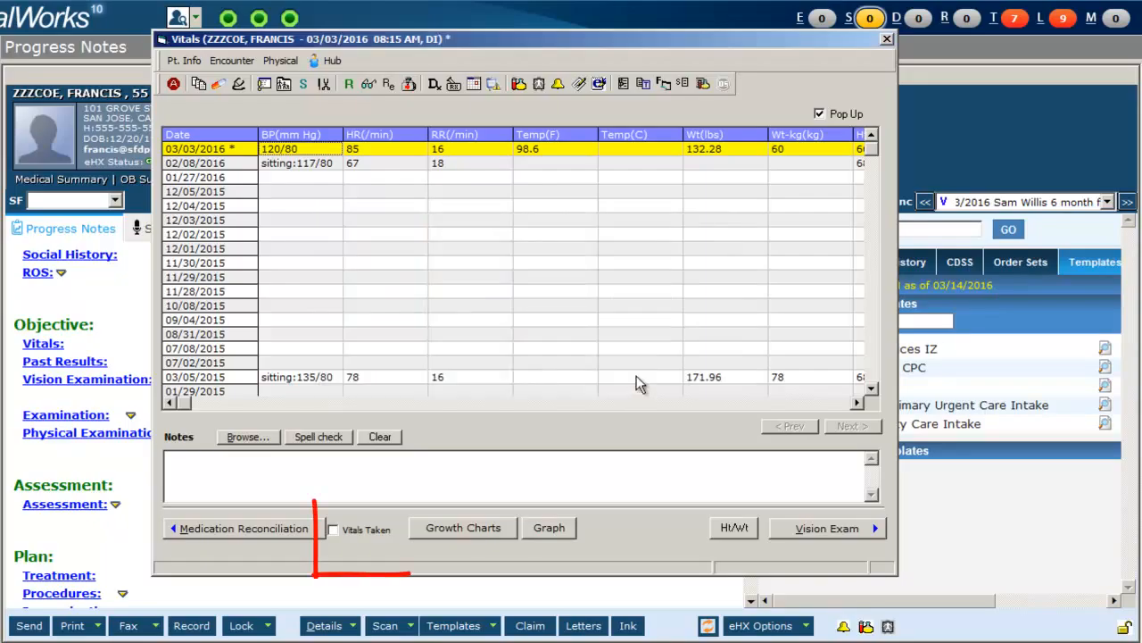
Mark the vitals as taken and close the vitals window.
{"action": "left_click", "coordinate": [333, 529]}
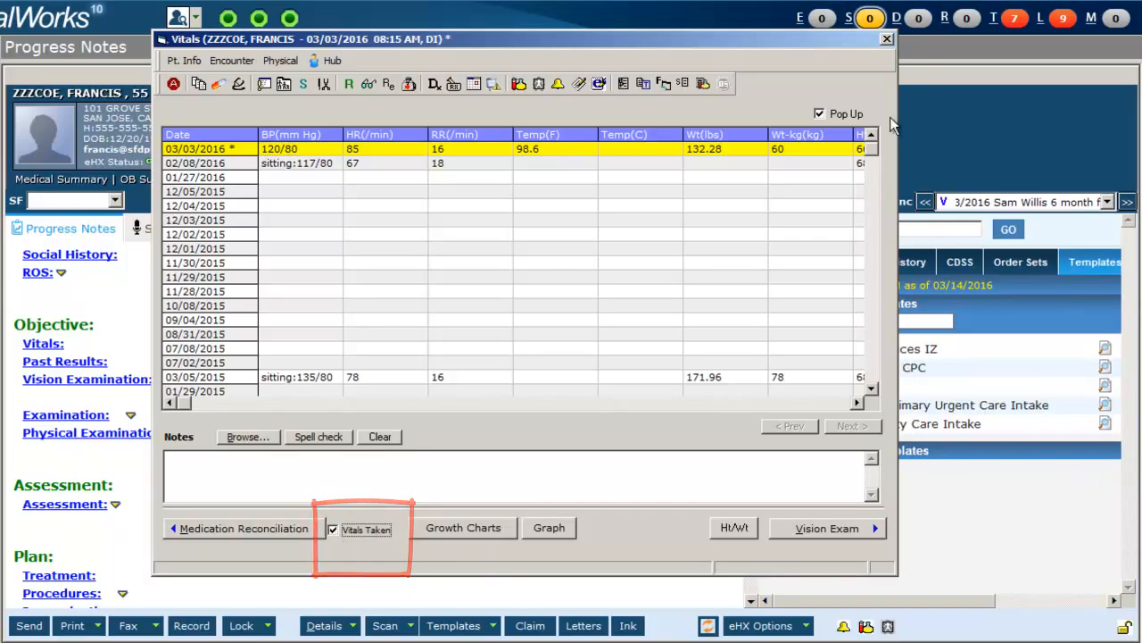
{"action": "left_click", "coordinate": [888, 41]}
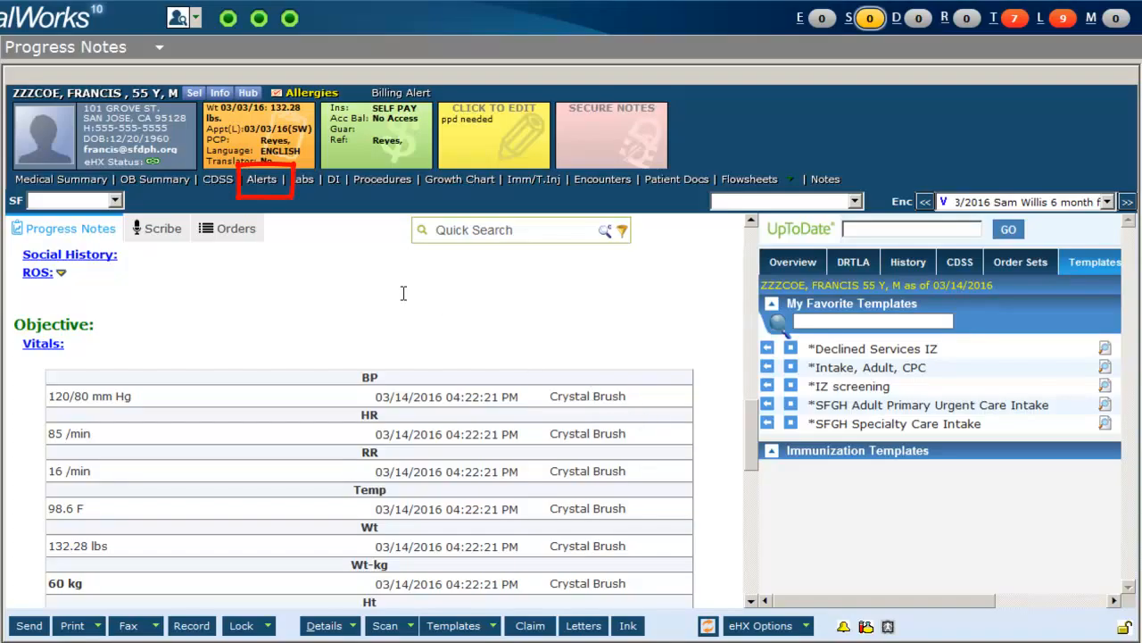
Review the patient's alerts and health maintenance list, then close them.
{"action": "left_click", "coordinate": [262, 181]}
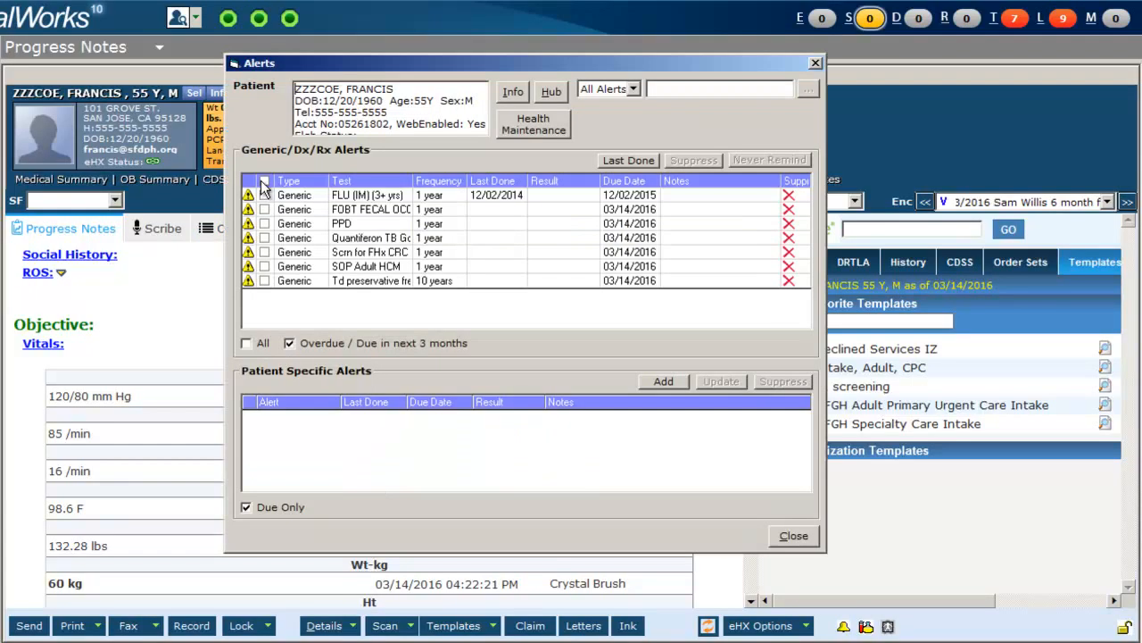
{"action": "left_click", "coordinate": [546, 130]}
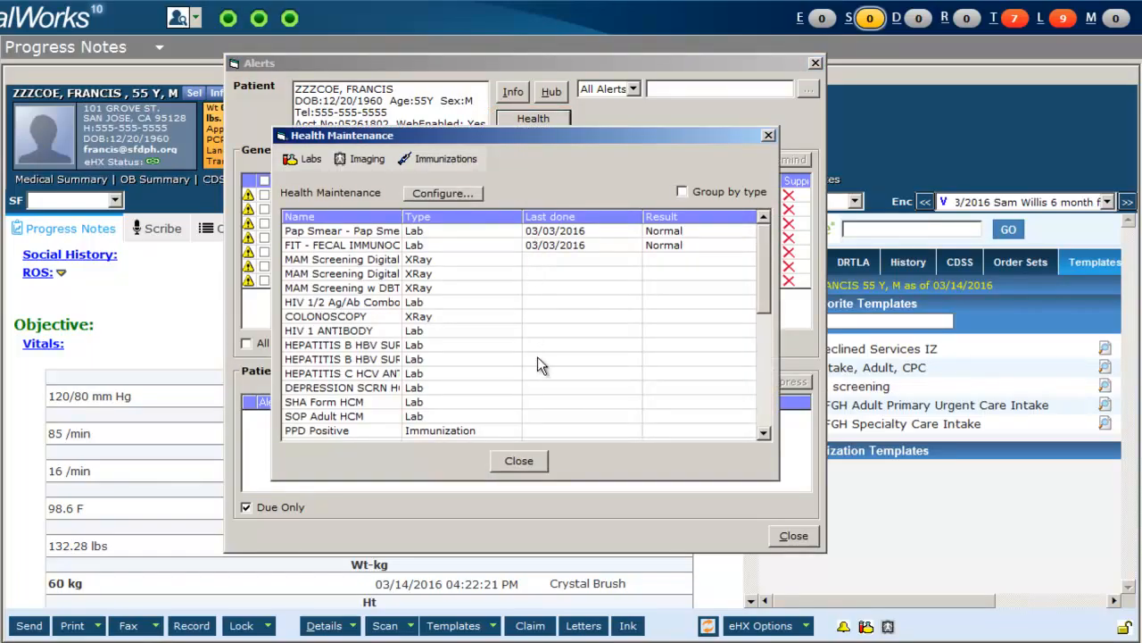
{"action": "left_click", "coordinate": [526, 463]}
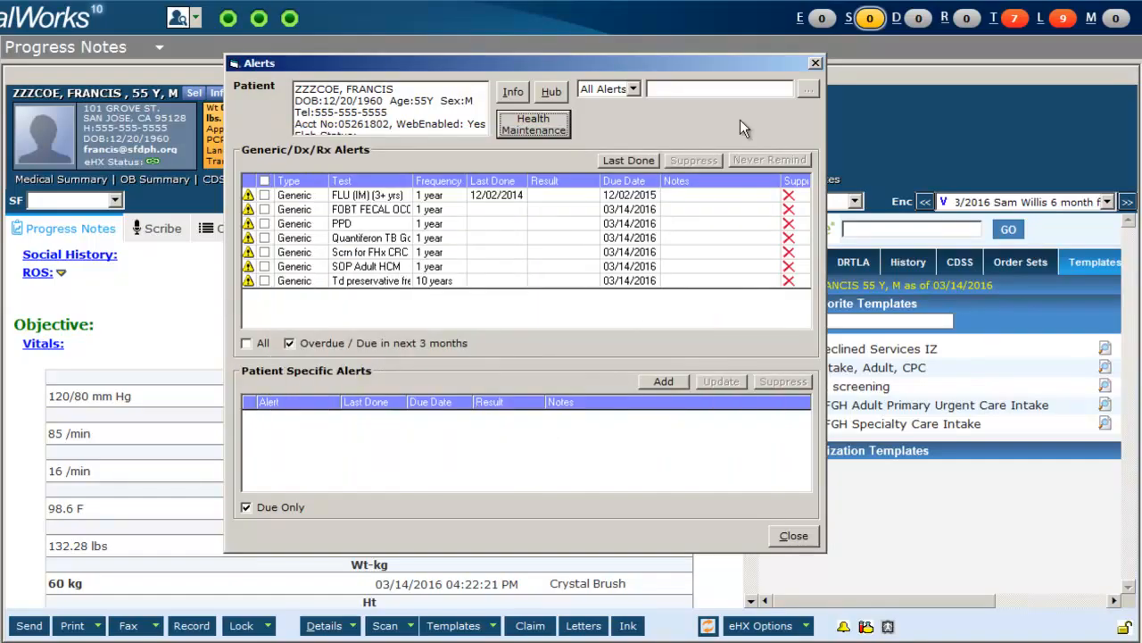
{"action": "left_click", "coordinate": [814, 63]}
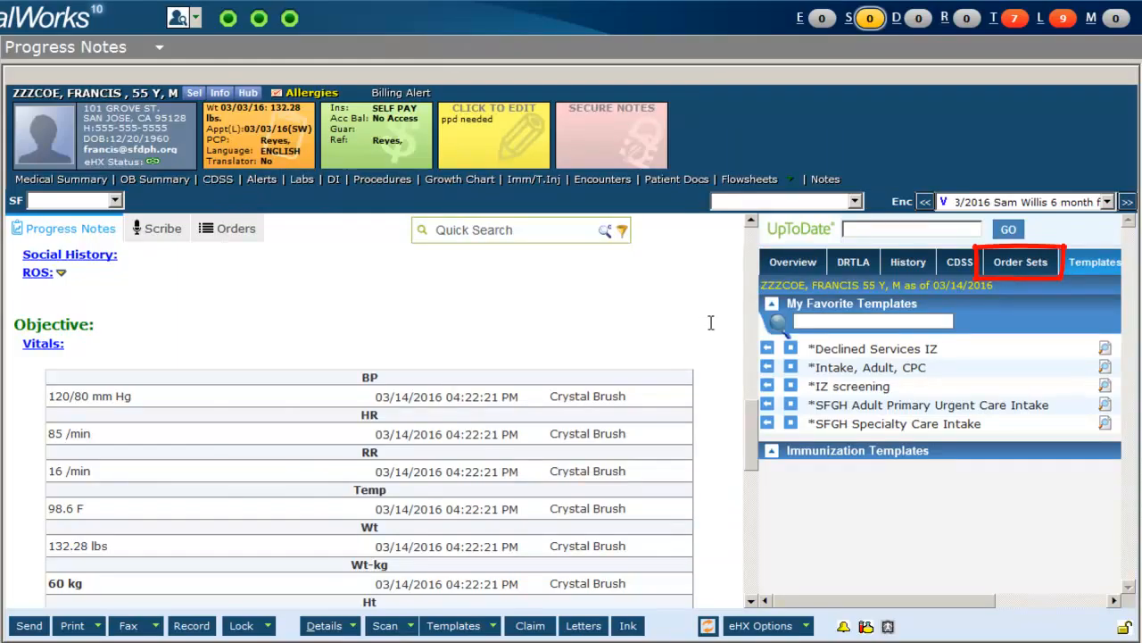
Open the Adult HCM OS order set and select the FIT fecal immunochemical test.
{"action": "left_click", "coordinate": [1014, 269]}
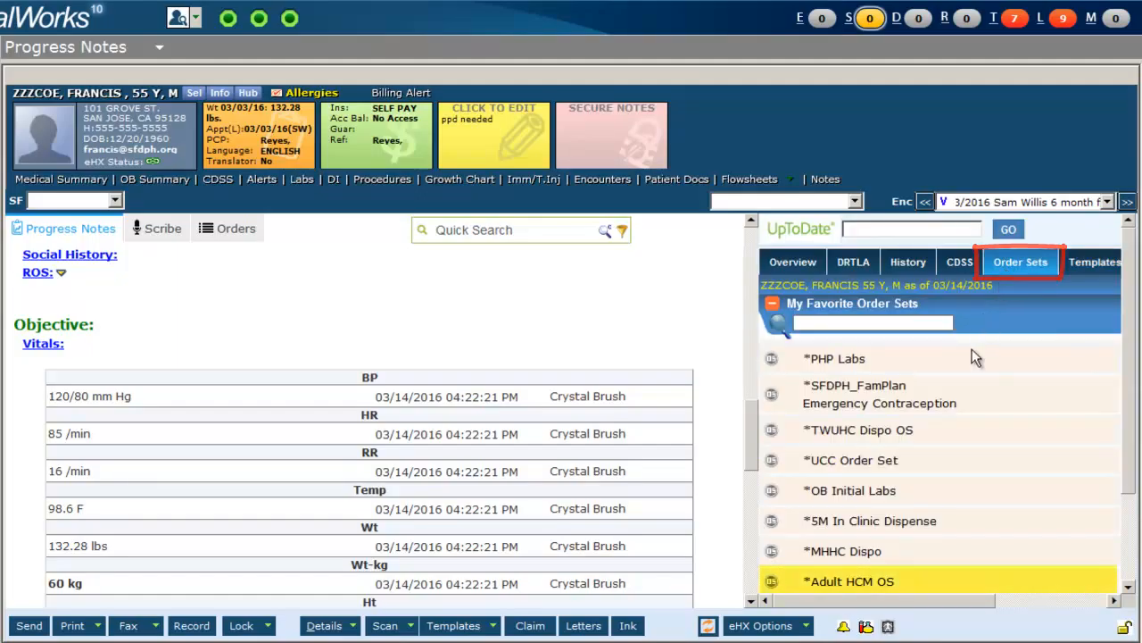
{"action": "left_click", "coordinate": [772, 582]}
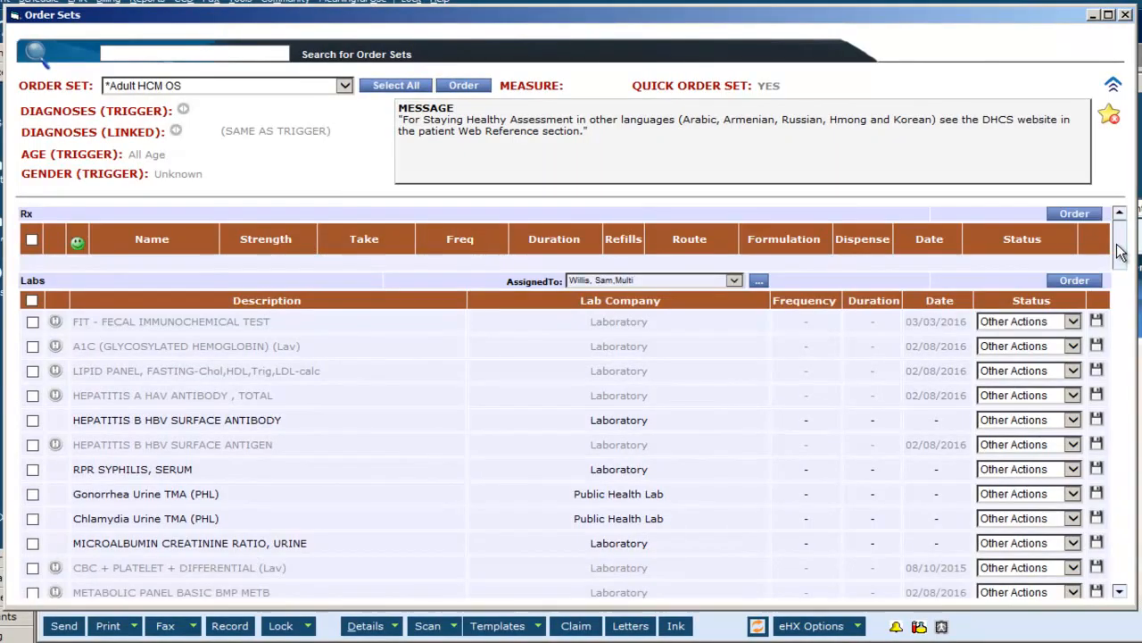
{"action": "scroll", "coordinate": [1121, 252], "scroll_direction": "down", "scroll_amount": 2}
{"action": "left_click", "coordinate": [33, 243]}
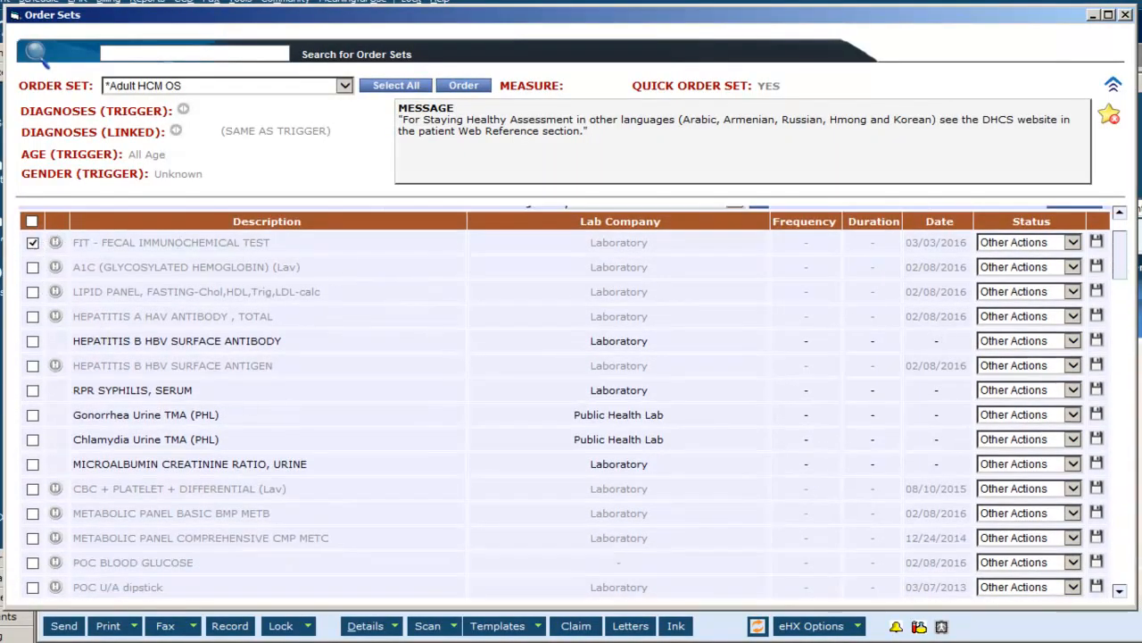
Select POC U/A dipstick, colonoscopy, and FLU (IM) (3+ yrs) preservative free in the order set.
{"action": "scroll", "coordinate": [1121, 268], "scroll_direction": "down", "scroll_amount": 5}
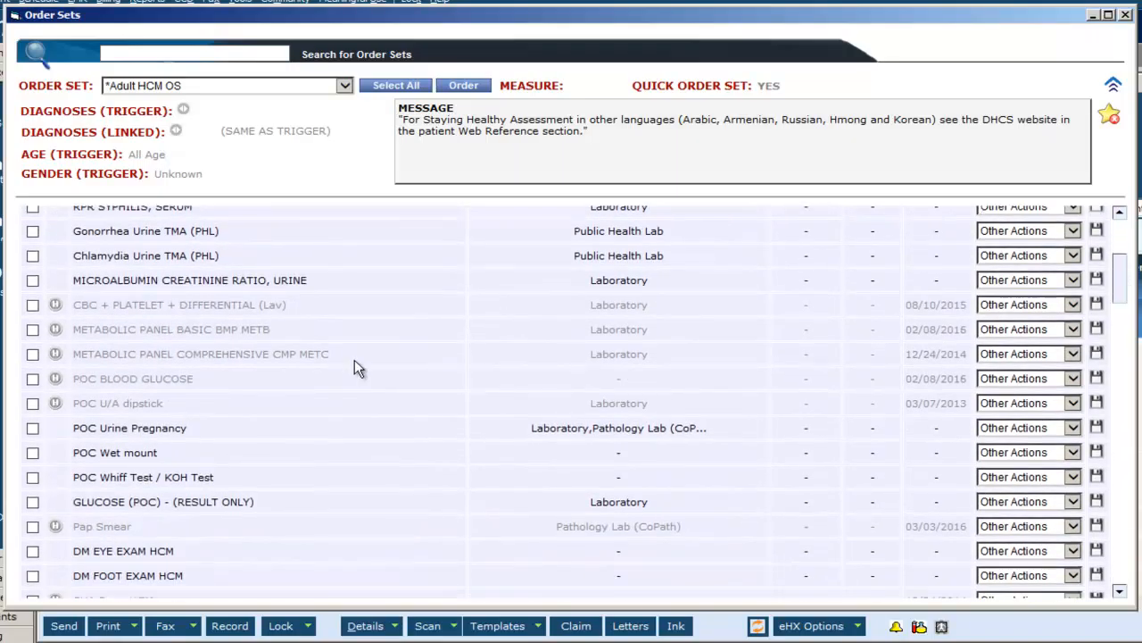
{"action": "left_click", "coordinate": [33, 406]}
{"action": "left_click_drag", "start_coordinate": [1117, 280], "coordinate": [1117, 329]}
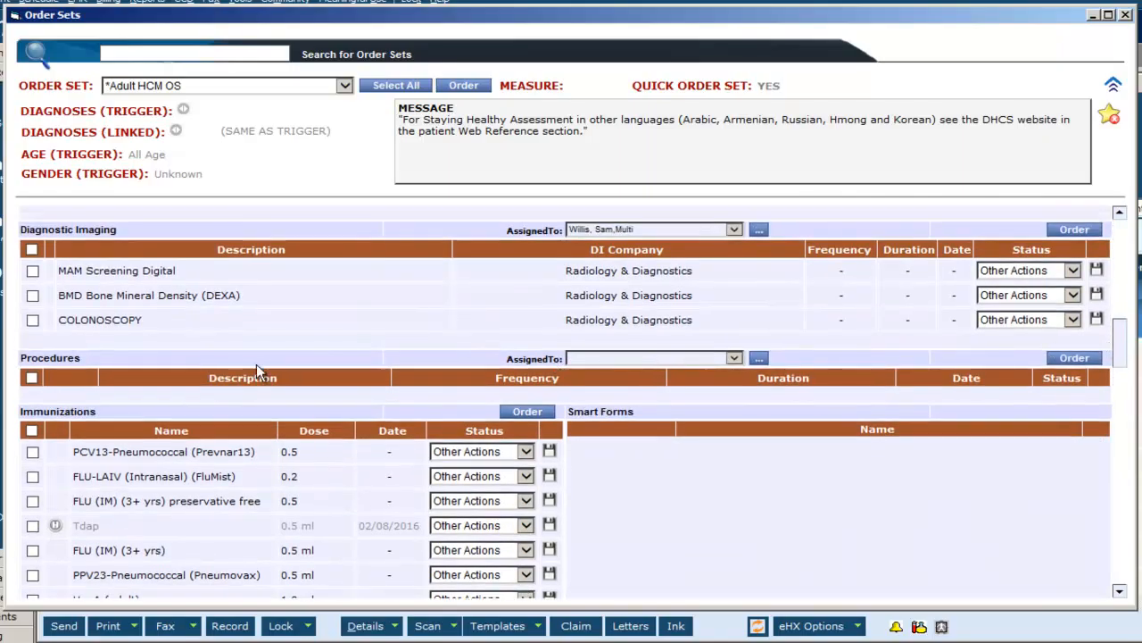
{"action": "left_click", "coordinate": [33, 321]}
{"action": "left_click_drag", "start_coordinate": [1123, 333], "coordinate": [1117, 357]}
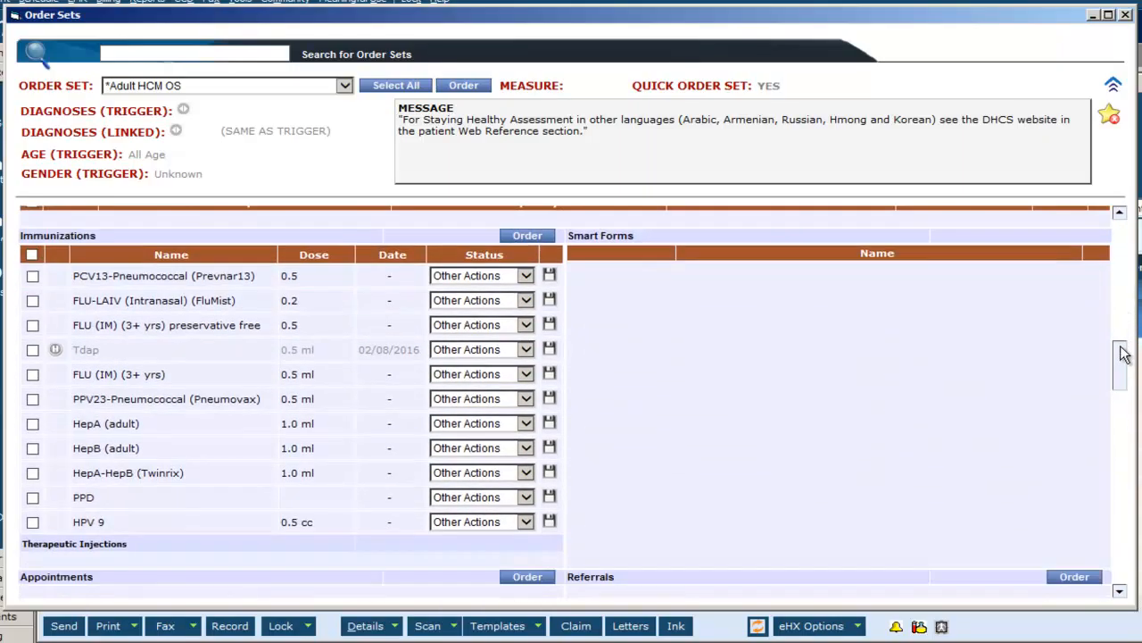
{"action": "left_click", "coordinate": [33, 324]}
Select the Shingles English and Shingles Vietnamese education handouts and place the order set.
{"action": "left_click_drag", "start_coordinate": [1117, 353], "coordinate": [1122, 408]}
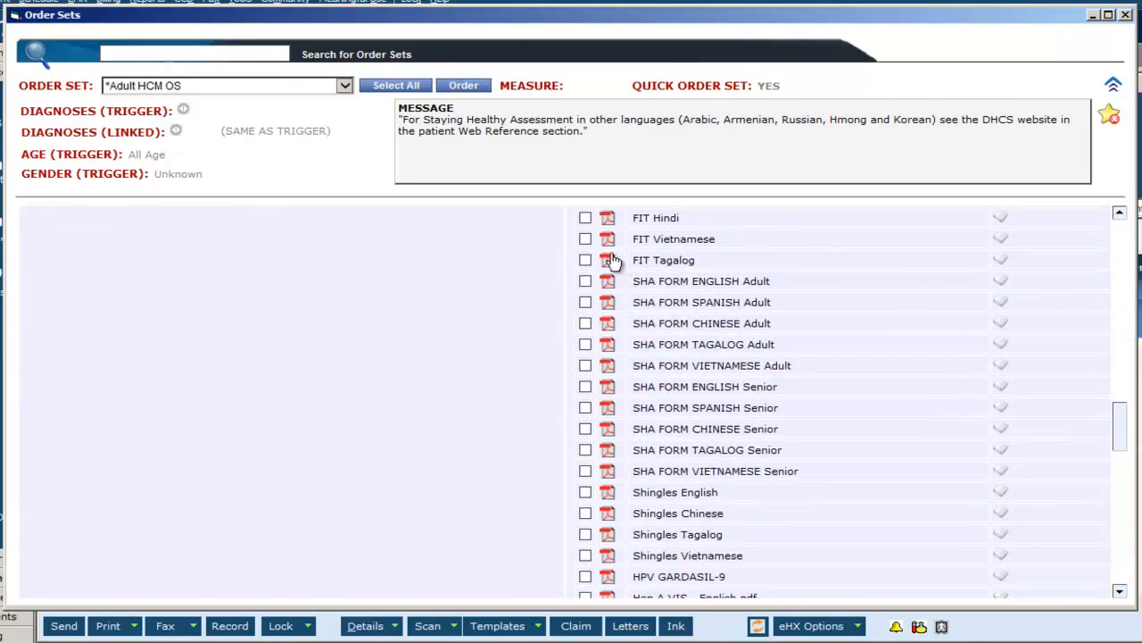
{"action": "left_click", "coordinate": [585, 492]}
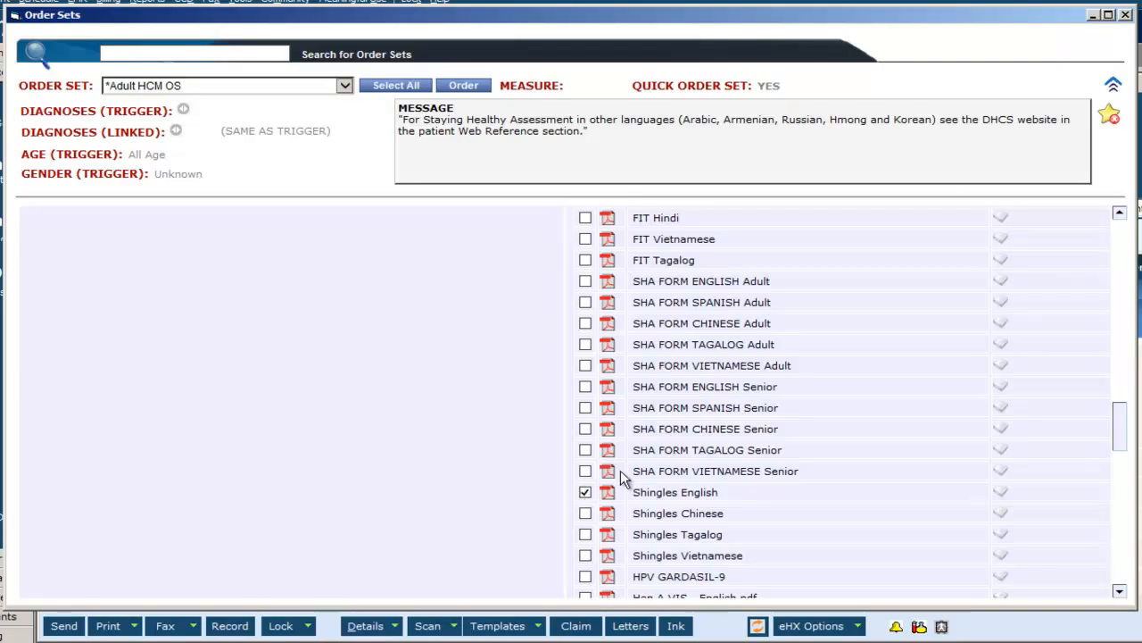
{"action": "left_click_drag", "start_coordinate": [1121, 427], "coordinate": [1122, 432]}
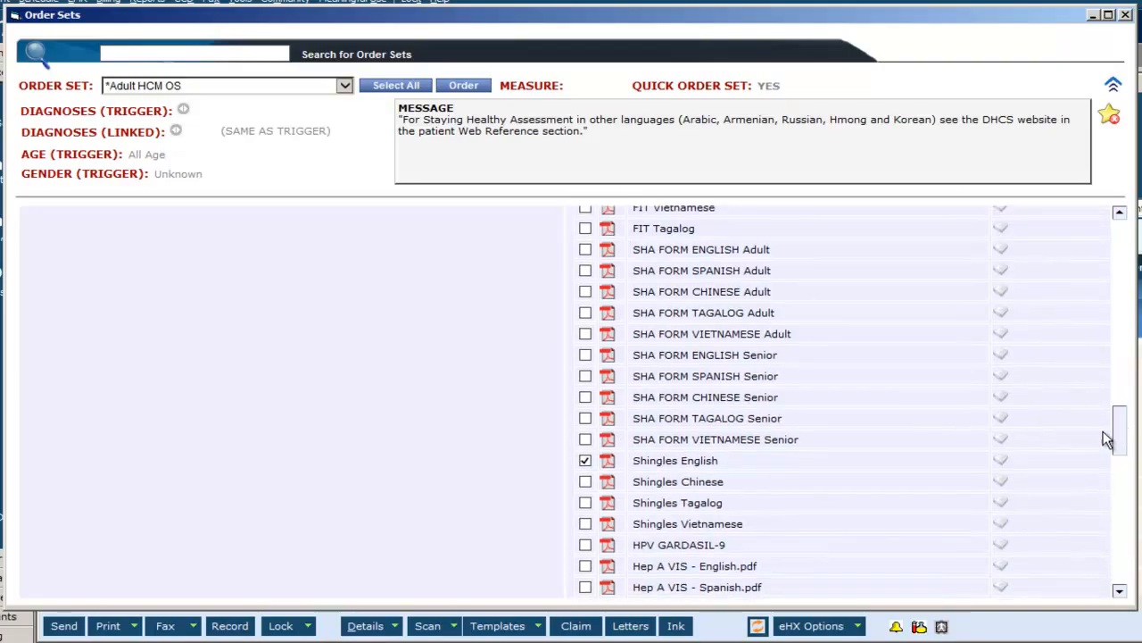
{"action": "left_click", "coordinate": [585, 524]}
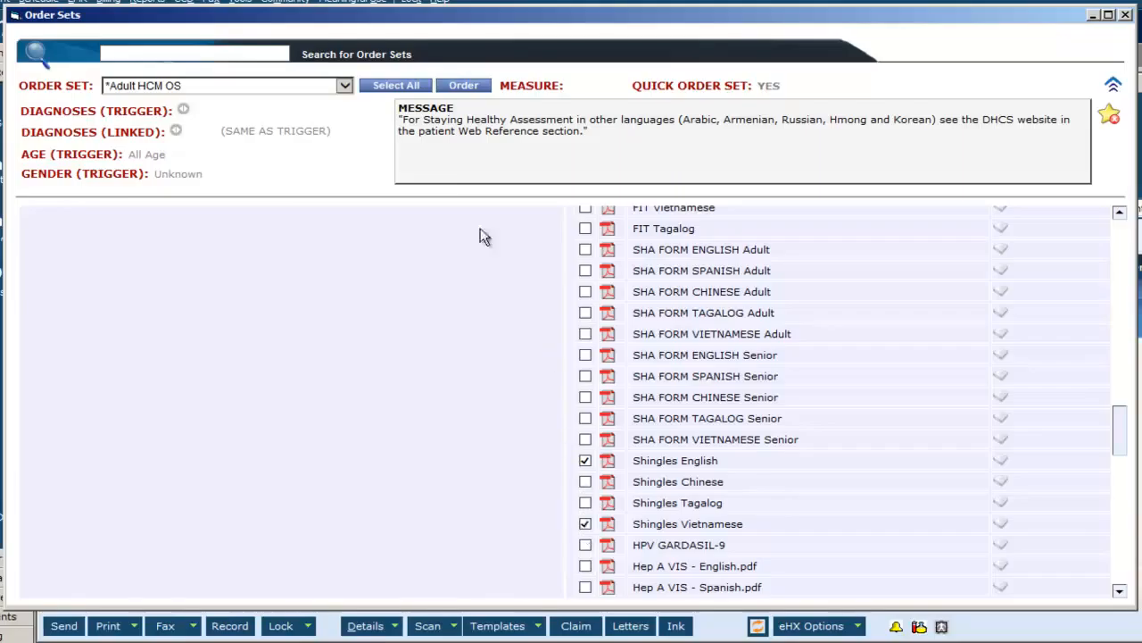
{"action": "left_click", "coordinate": [464, 89]}
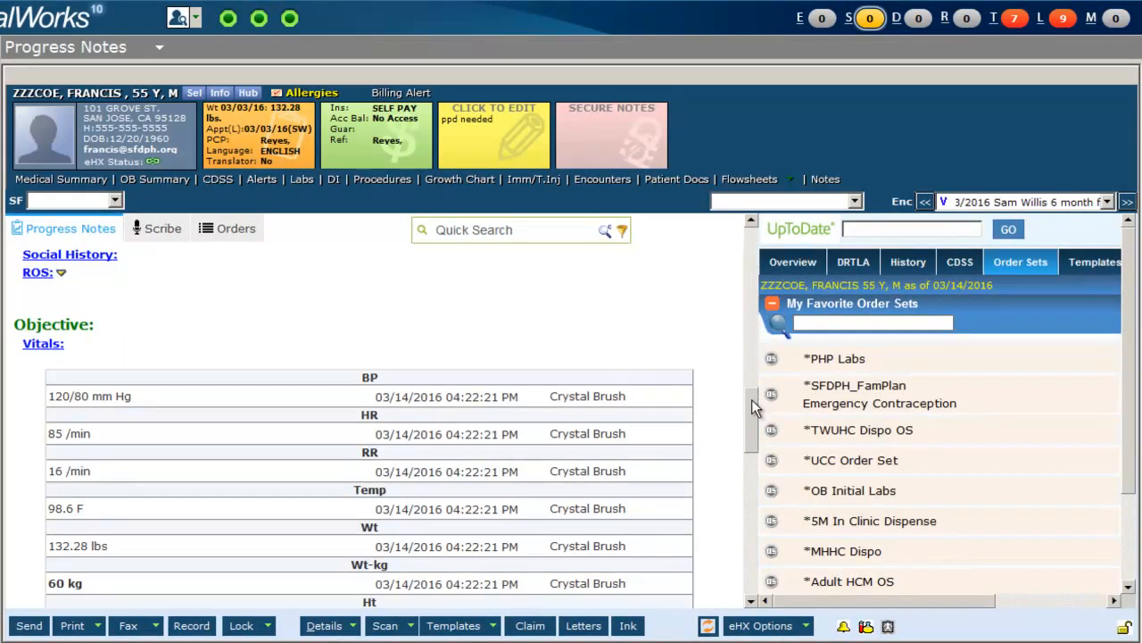
Open the POC U/A dipstick result and record color yellow and specific gravity 1.216.
{"action": "left_click_drag", "start_coordinate": [752, 400], "coordinate": [768, 523]}
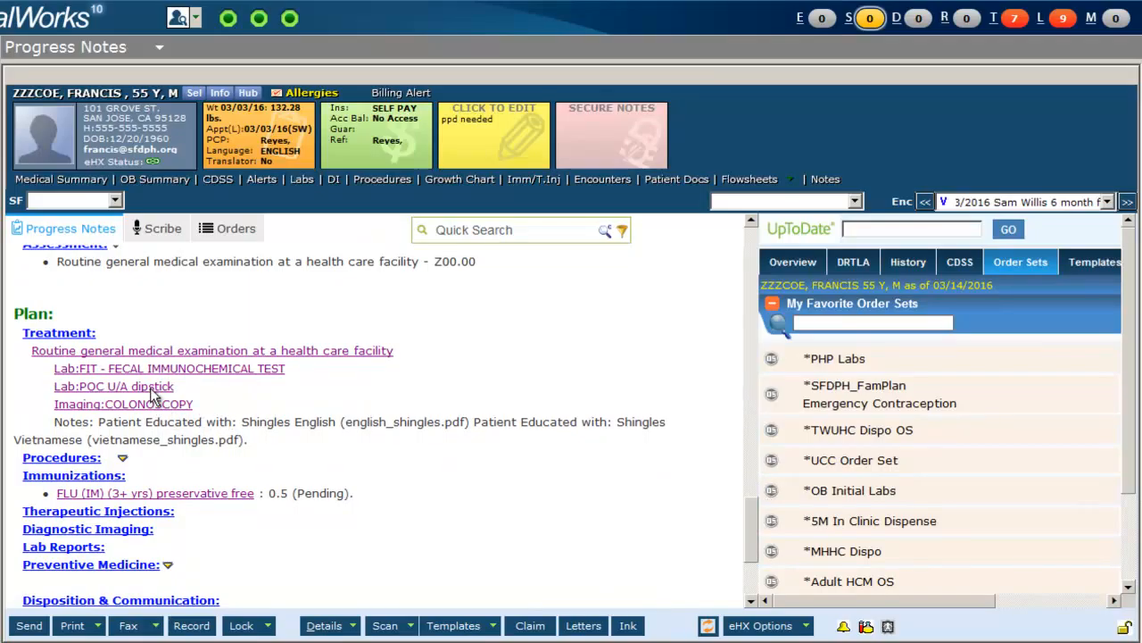
{"action": "left_click", "coordinate": [153, 395]}
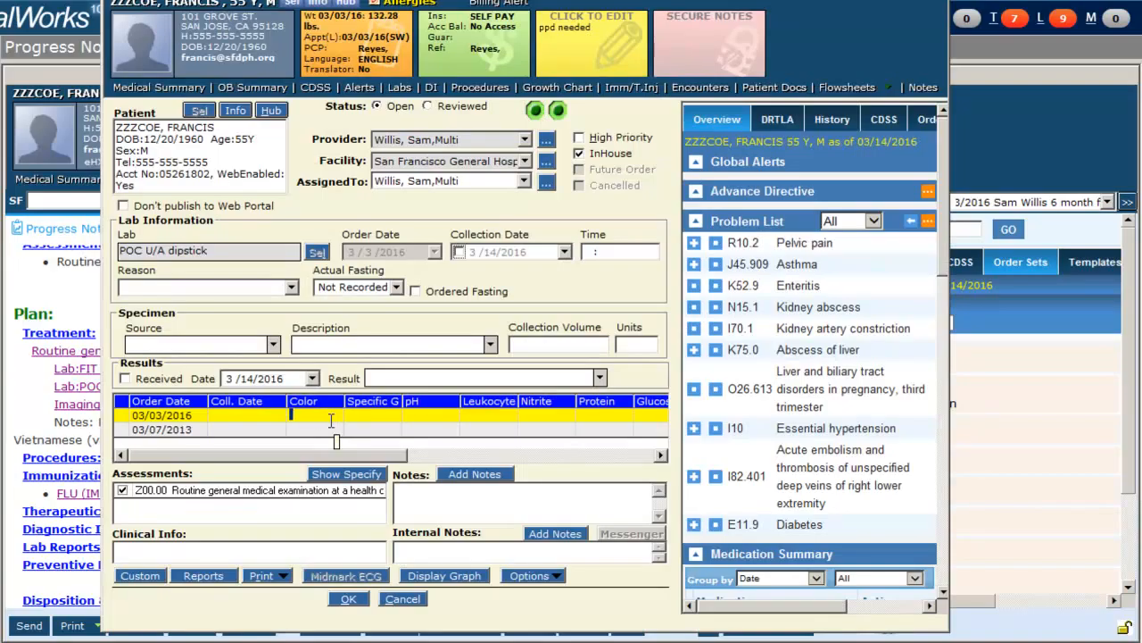
{"action": "type", "text": "yellow"}
{"action": "key", "text": "Tab"}
{"action": "type", "text": "1.2"}
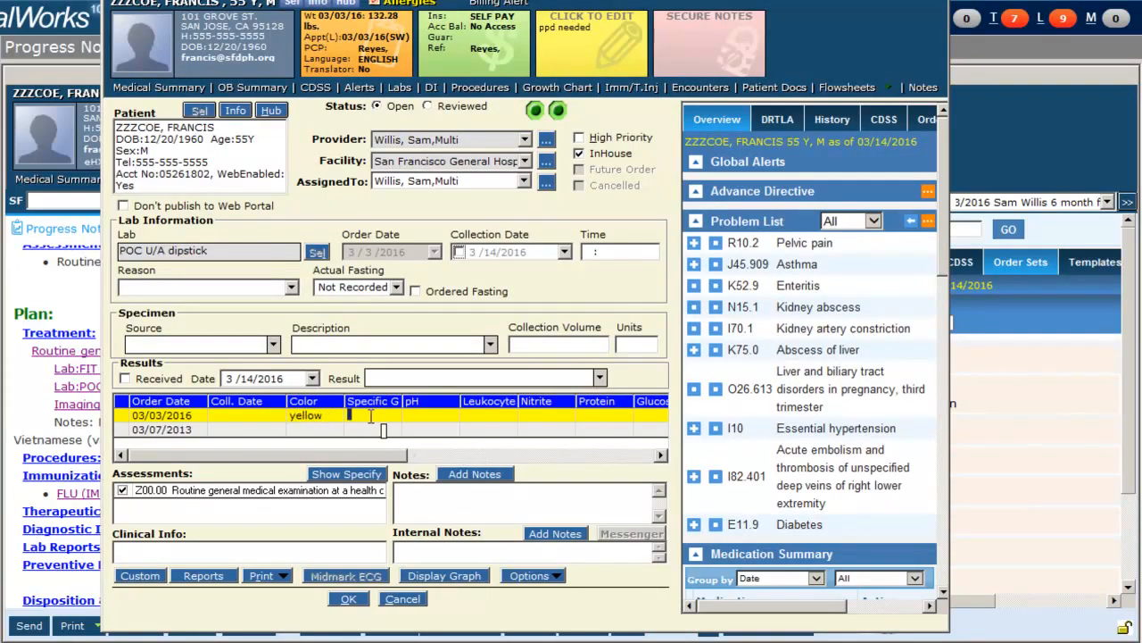
{"action": "type", "text": "16"}
{"action": "left_click", "coordinate": [124, 378]}
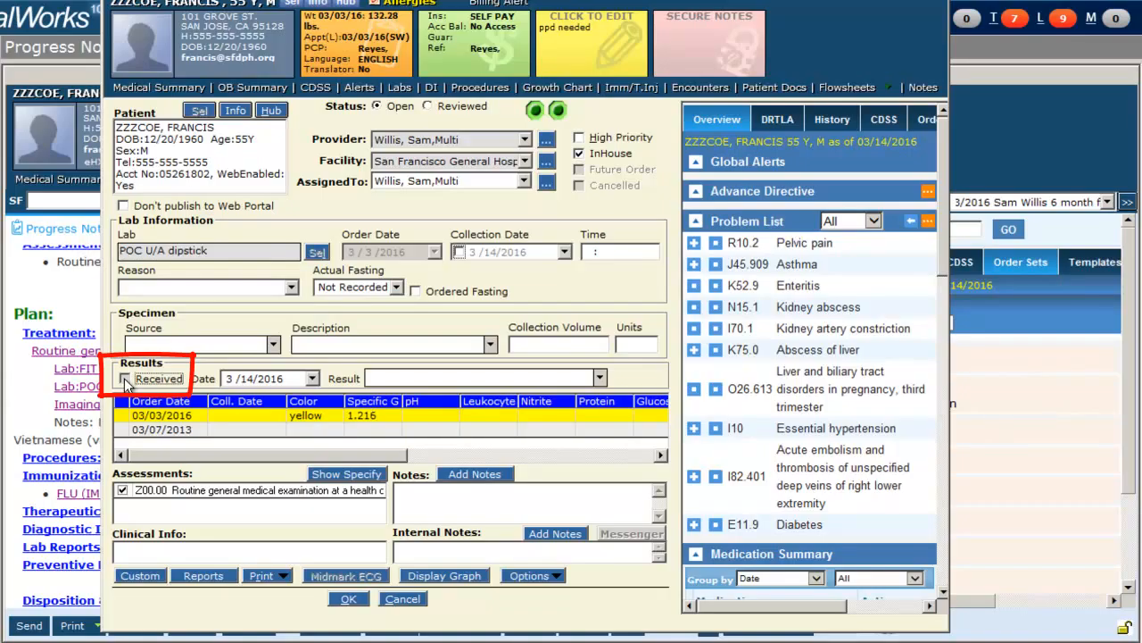
{"action": "left_click", "coordinate": [346, 601]}
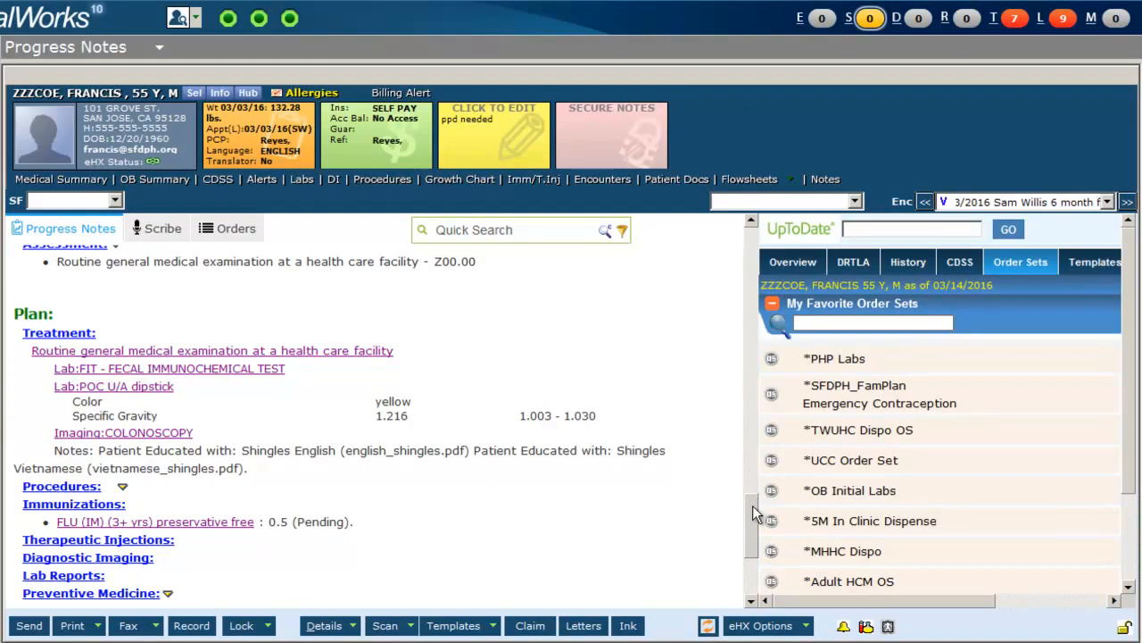
Add the IZ screening template to the progress note.
{"action": "scroll", "coordinate": [753, 505], "scroll_direction": "down", "scroll_amount": 1}
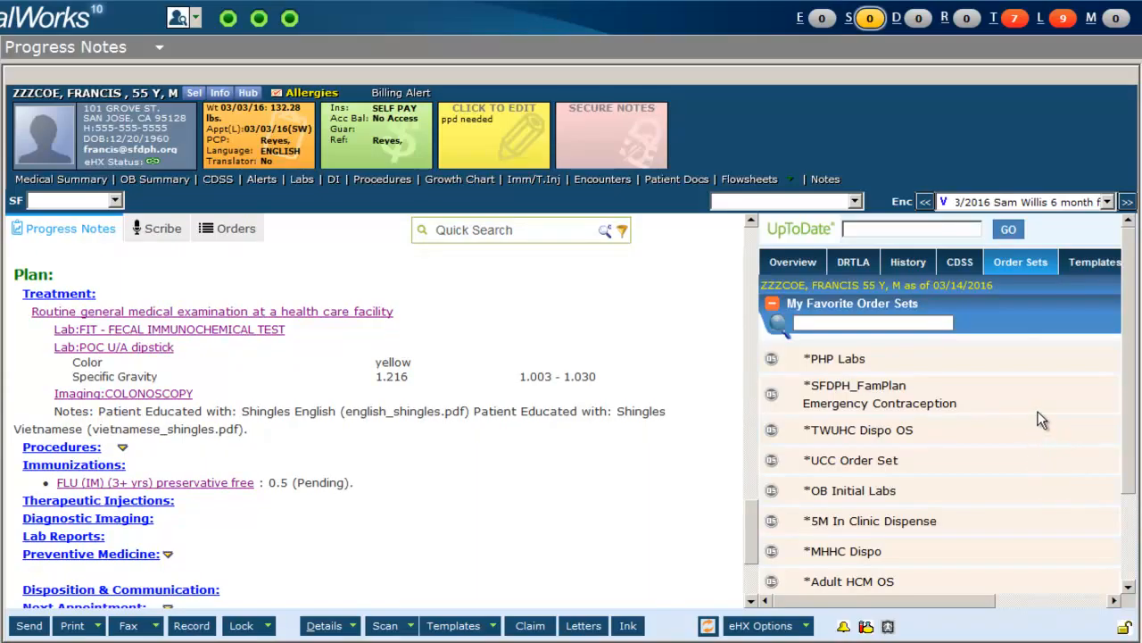
{"action": "left_click", "coordinate": [1091, 267]}
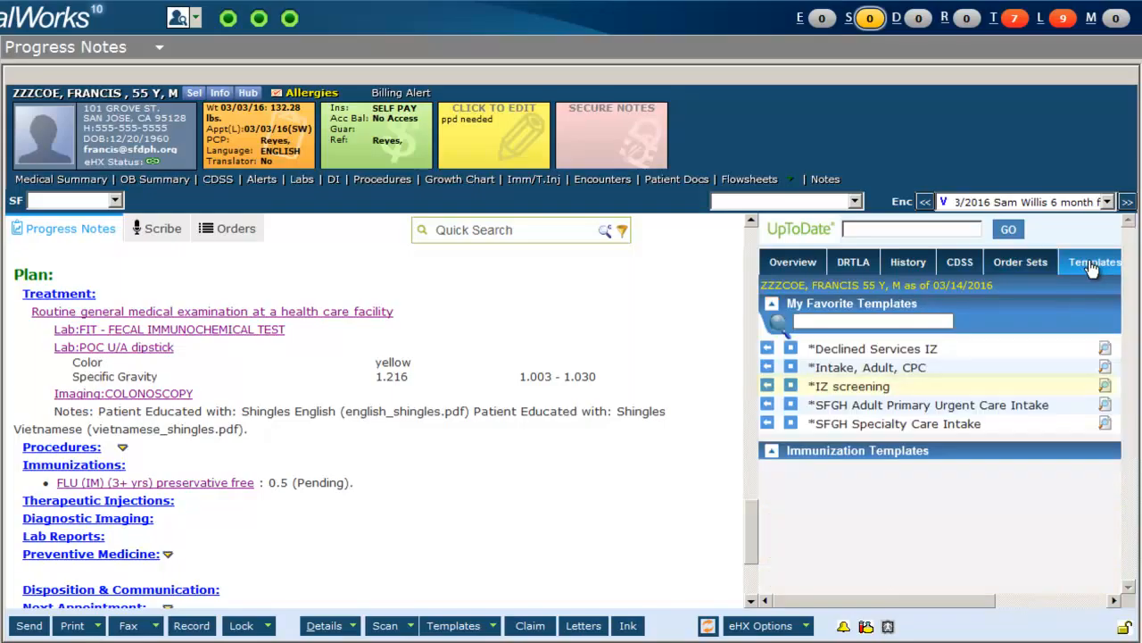
{"action": "left_click", "coordinate": [766, 387]}
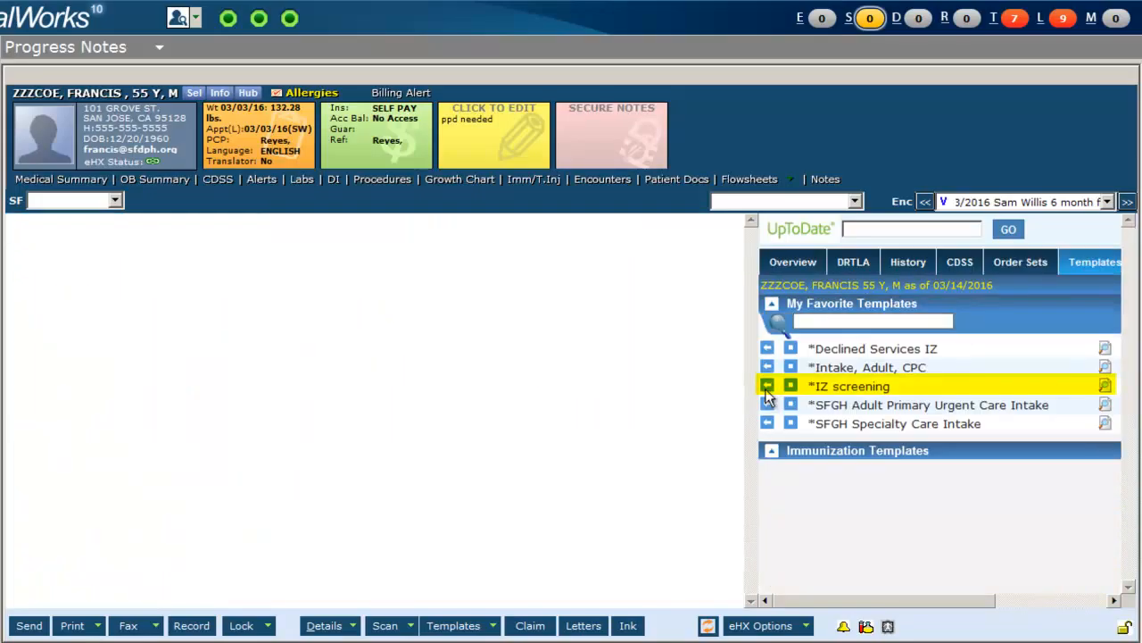
Answer Yes to the allergy to medications, food, vaccine component or latex screening question.
{"action": "scroll", "coordinate": [143, 326], "scroll_direction": "down", "scroll_amount": 3}
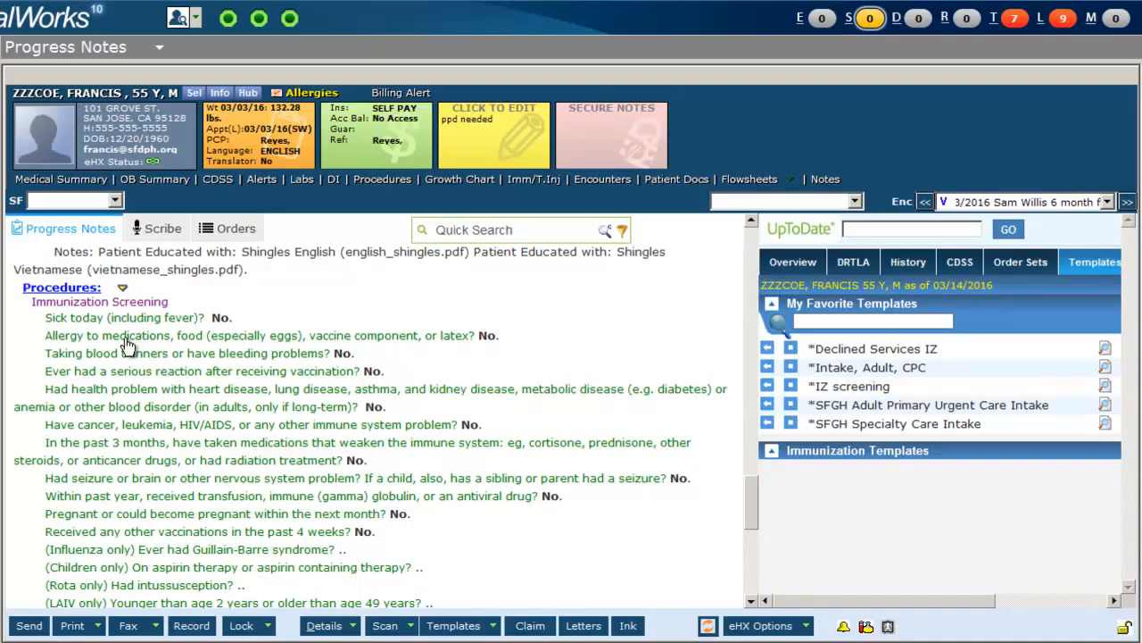
{"action": "left_click", "coordinate": [125, 342]}
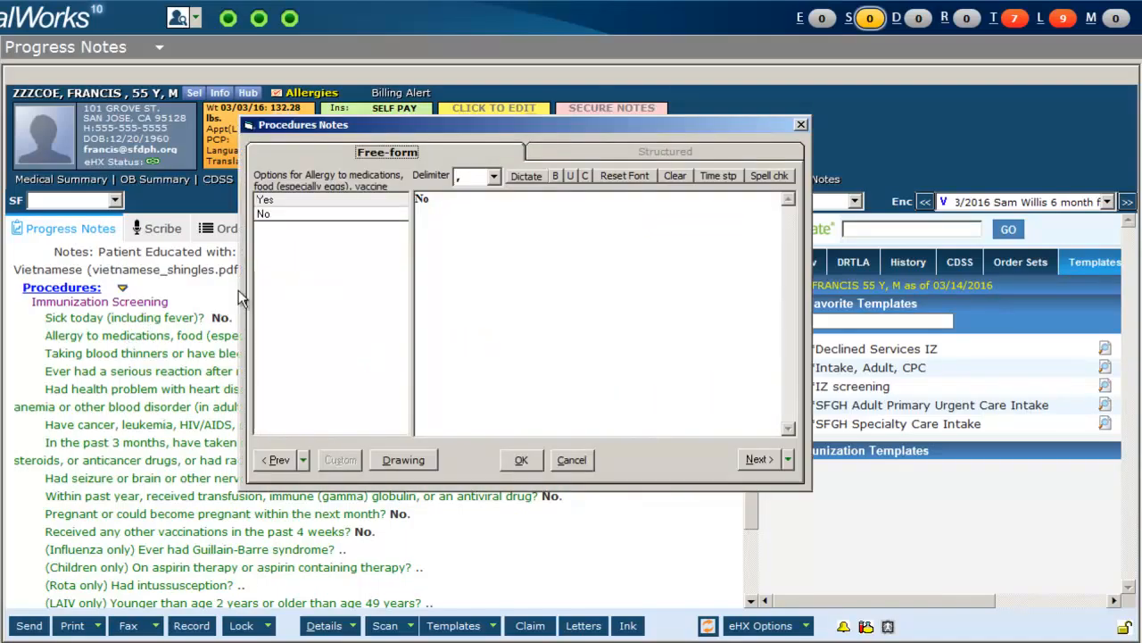
{"action": "left_click", "coordinate": [366, 204]}
{"action": "left_click", "coordinate": [521, 460]}
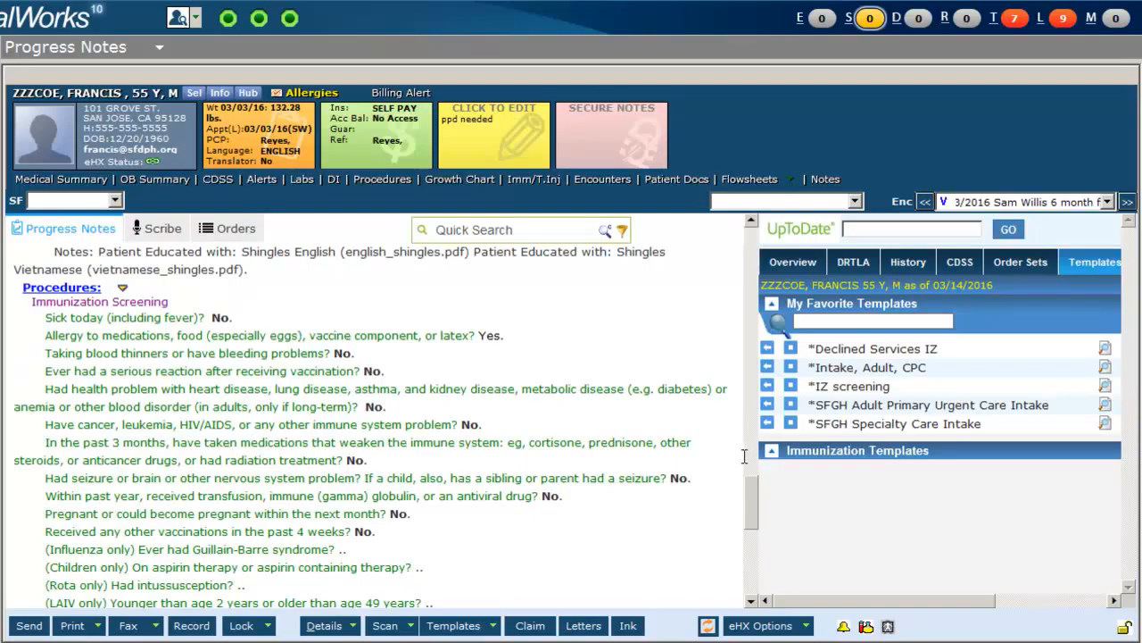
Fill the RN/PCP verification Name and Dose with Influenza and a time stamp.
{"action": "left_click_drag", "start_coordinate": [754, 488], "coordinate": [752, 517]}
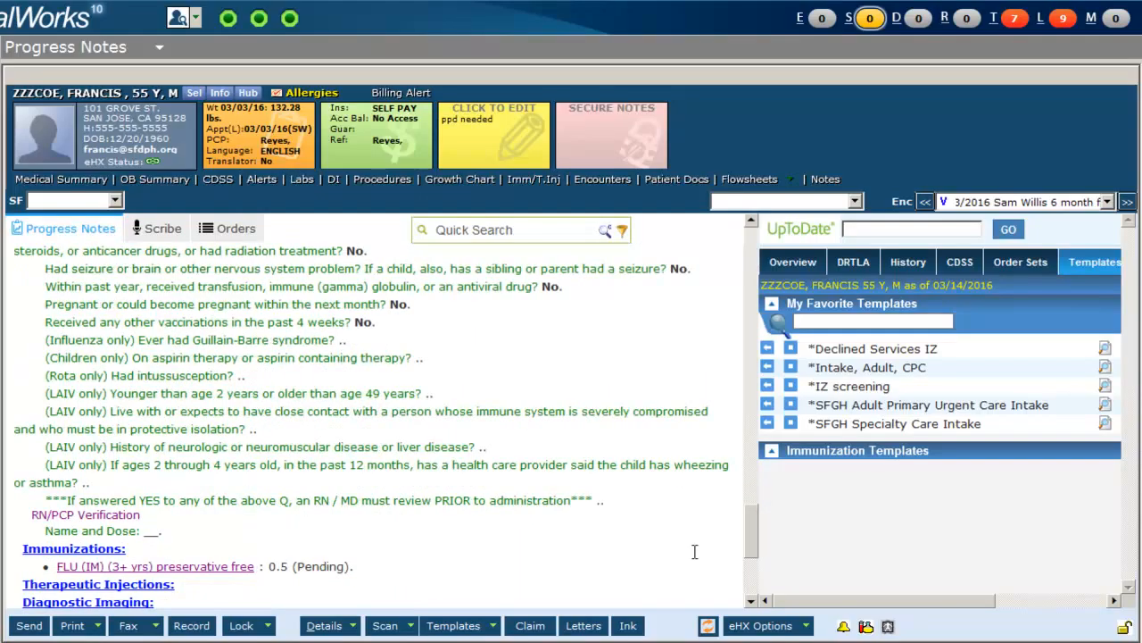
{"action": "left_click", "coordinate": [113, 535]}
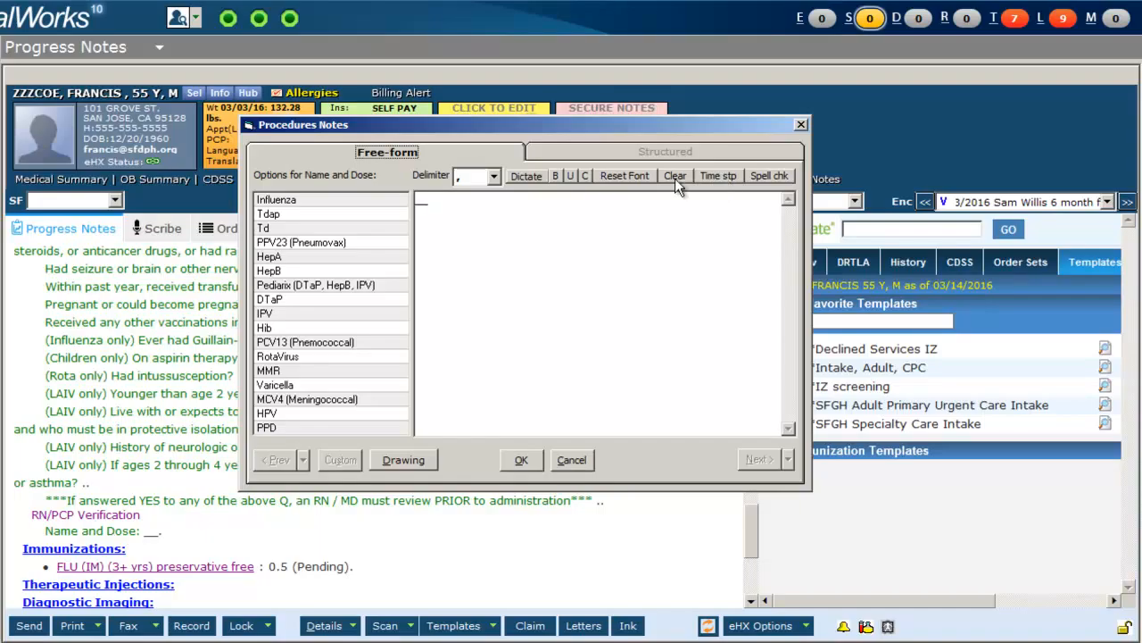
{"action": "left_click", "coordinate": [287, 202]}
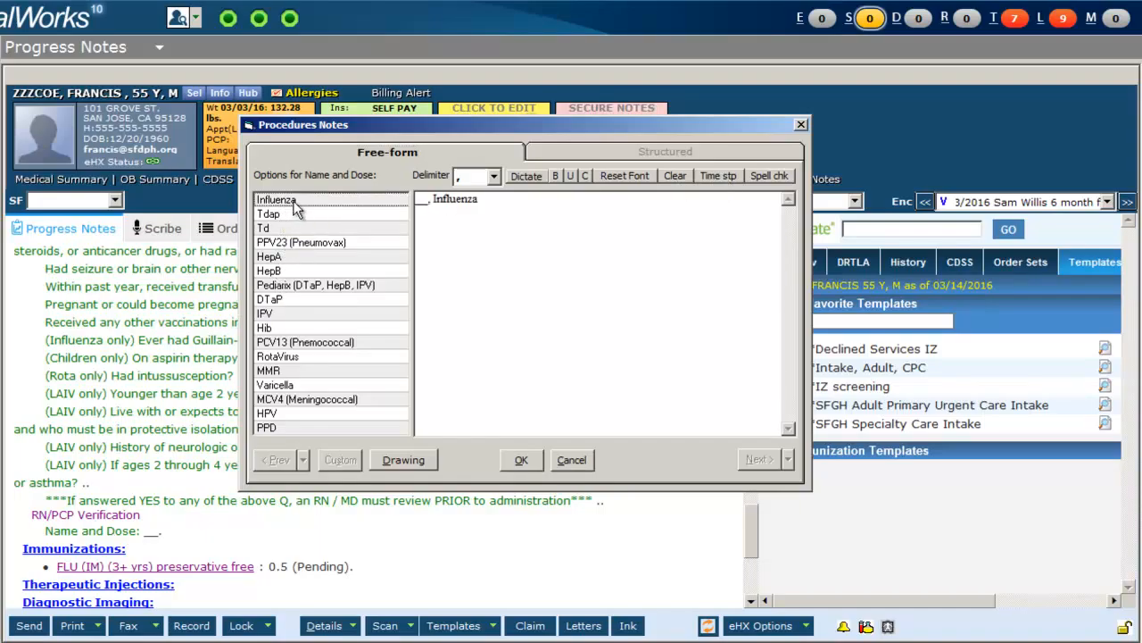
{"action": "left_click", "coordinate": [724, 175]}
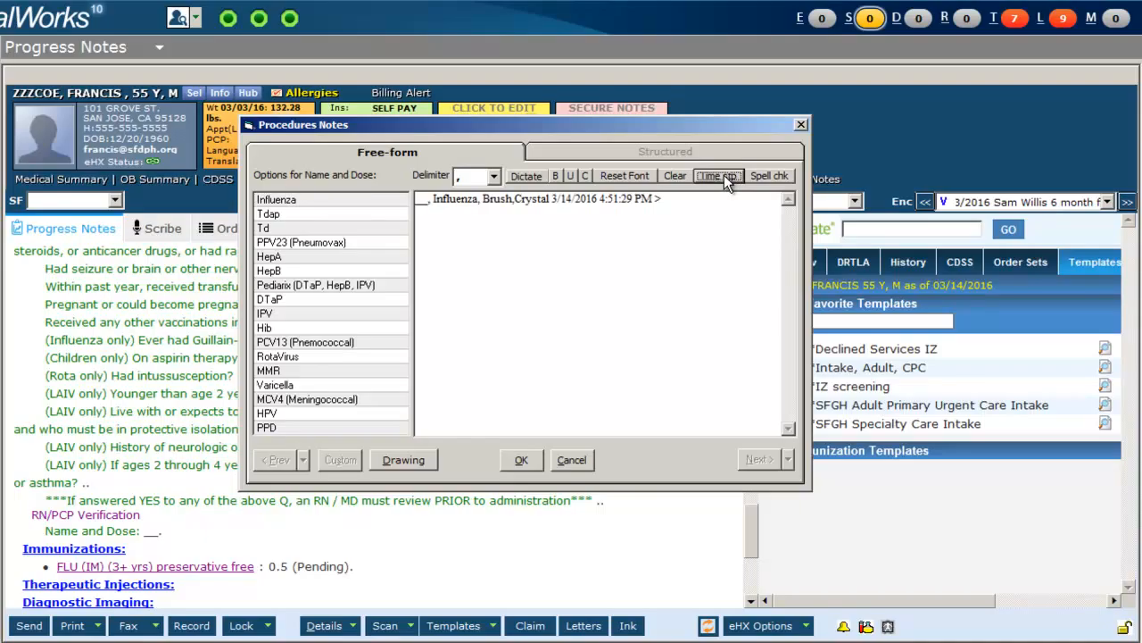
{"action": "left_click", "coordinate": [517, 459]}
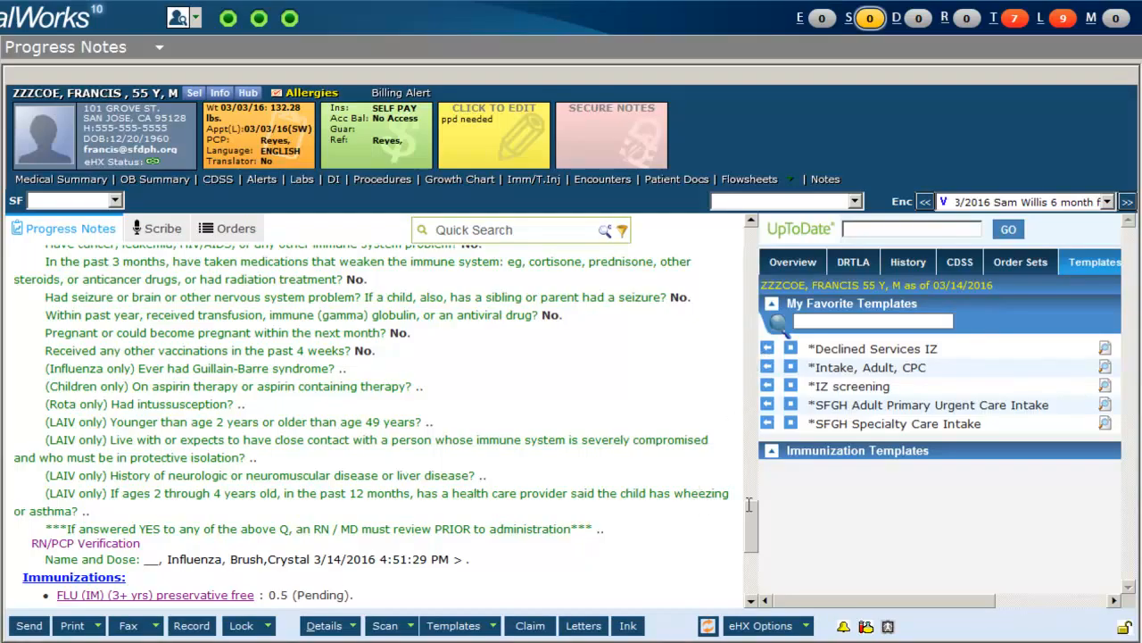
Record DTaP as the declined vaccine under the Declined Services section of the HPI.
{"action": "left_click_drag", "start_coordinate": [754, 519], "coordinate": [757, 275]}
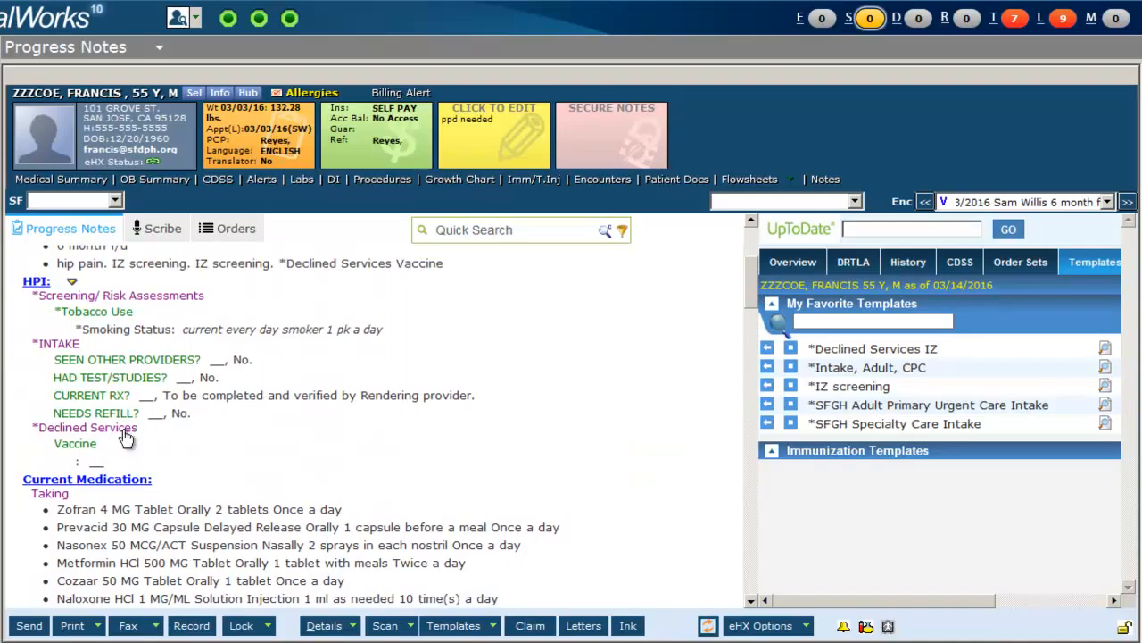
{"action": "left_click", "coordinate": [78, 445]}
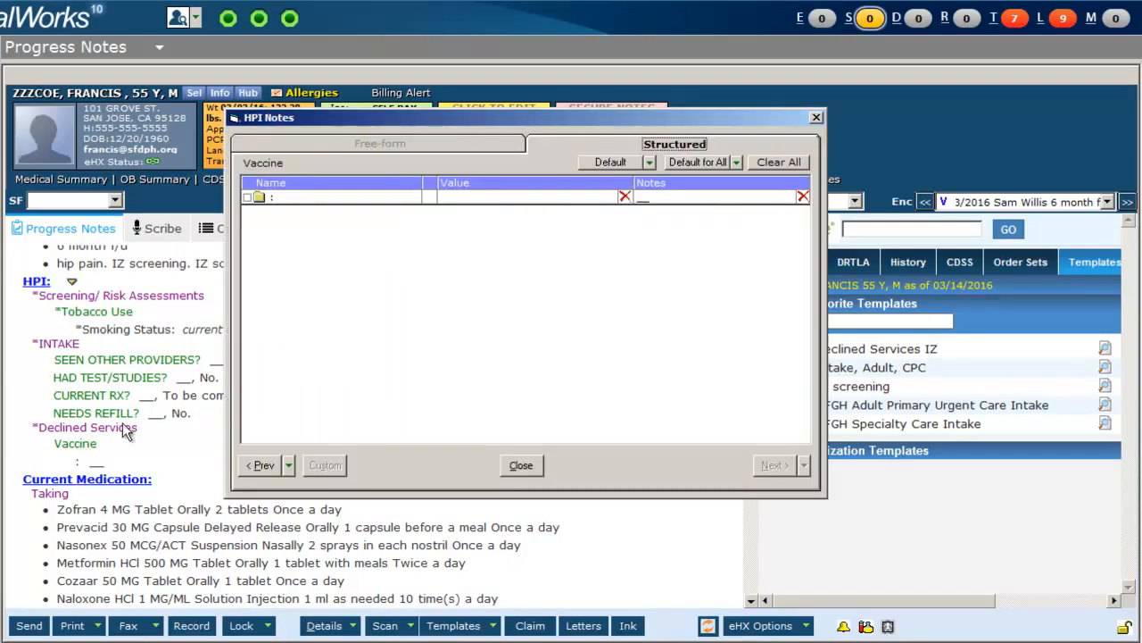
{"action": "left_click", "coordinate": [562, 198]}
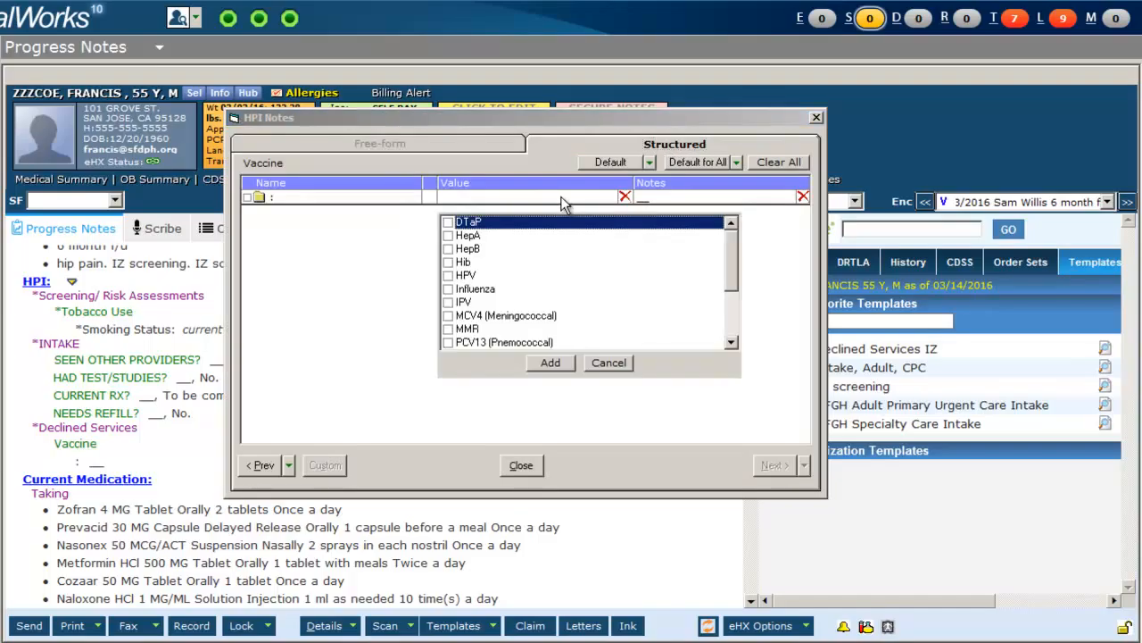
{"action": "left_click", "coordinate": [448, 223]}
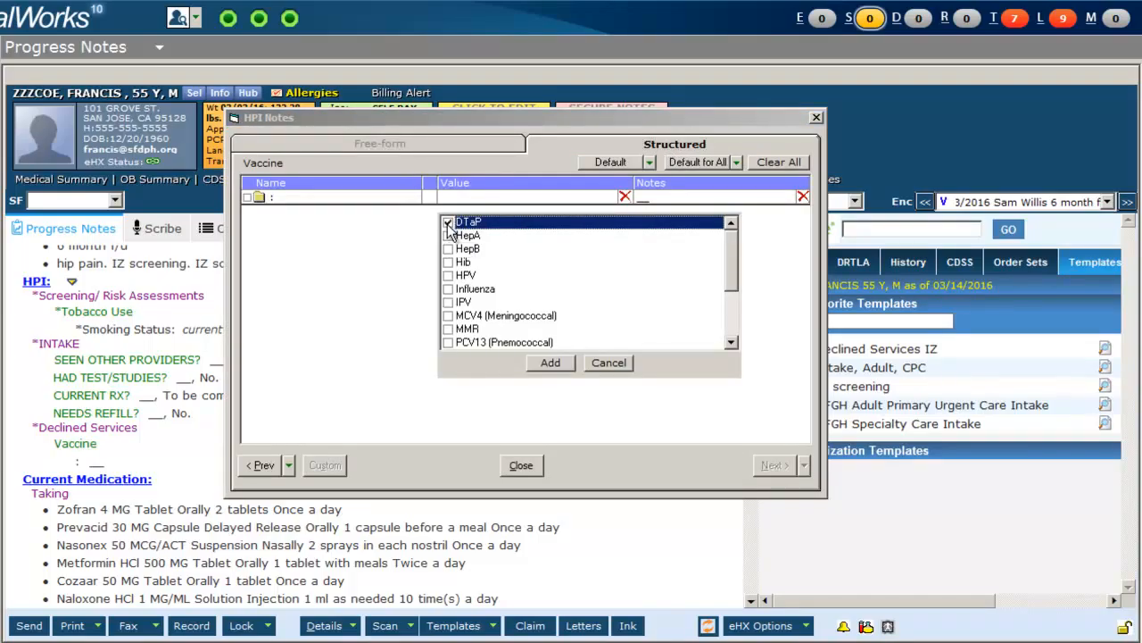
{"action": "left_click", "coordinate": [549, 364]}
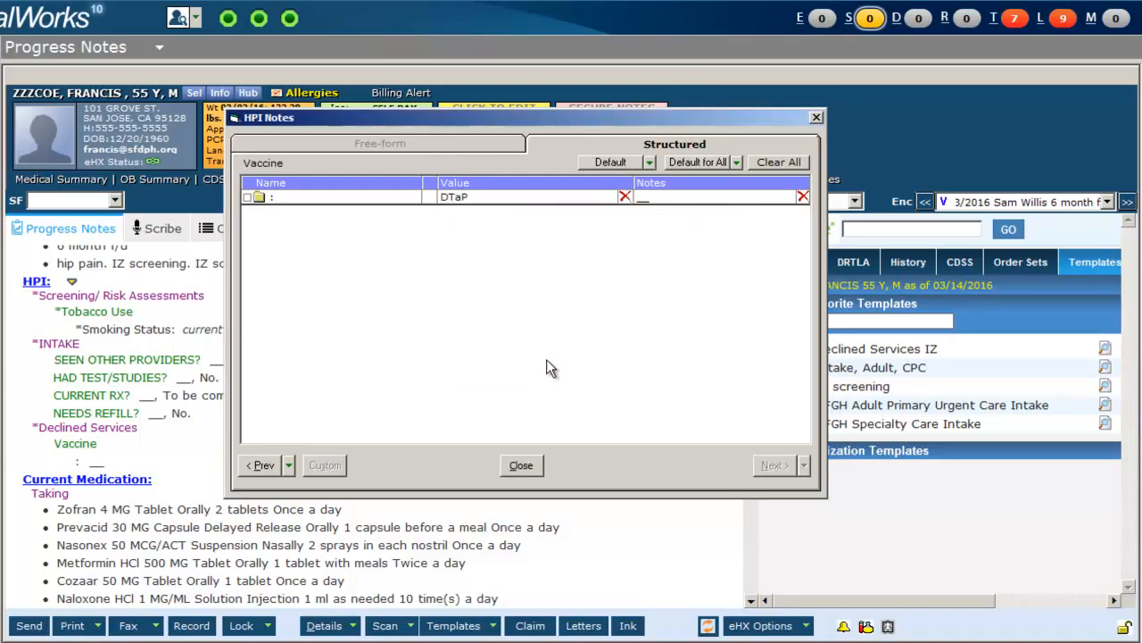
{"action": "left_click", "coordinate": [522, 467]}
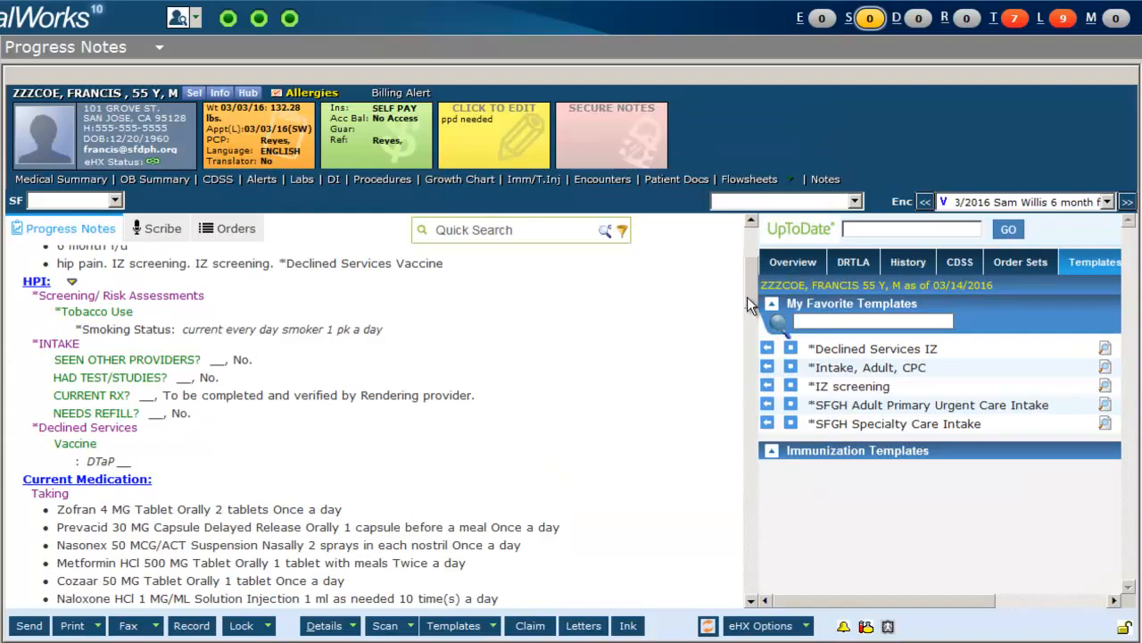
Delete the pending Tdap immunization from the visit's immunizations.
{"action": "left_click_drag", "start_coordinate": [747, 297], "coordinate": [706, 566]}
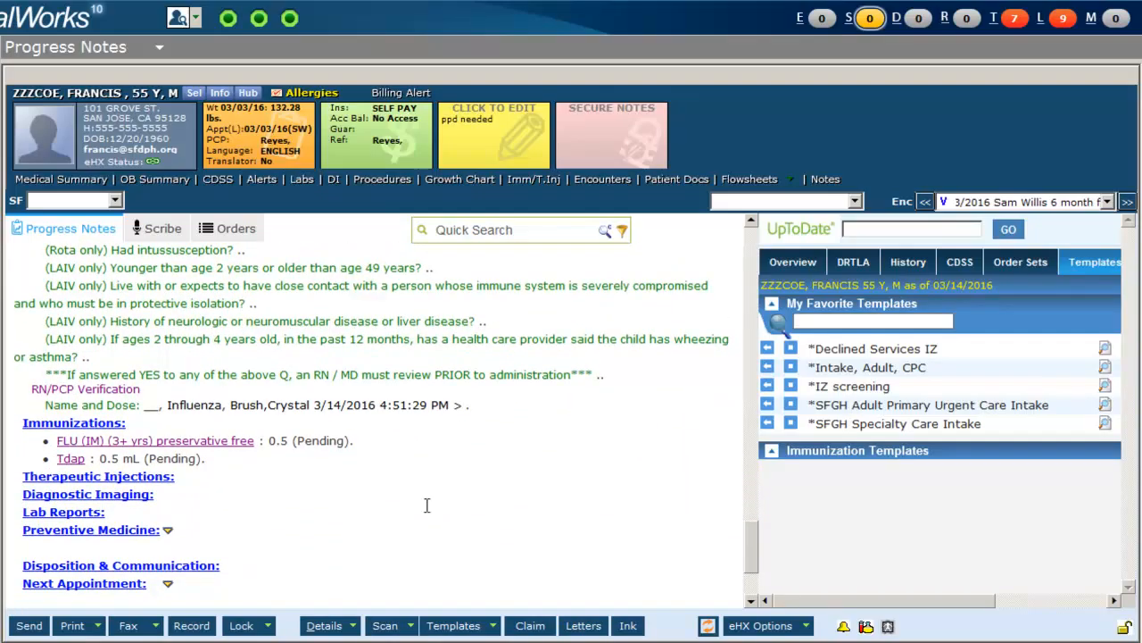
{"action": "left_click", "coordinate": [38, 429]}
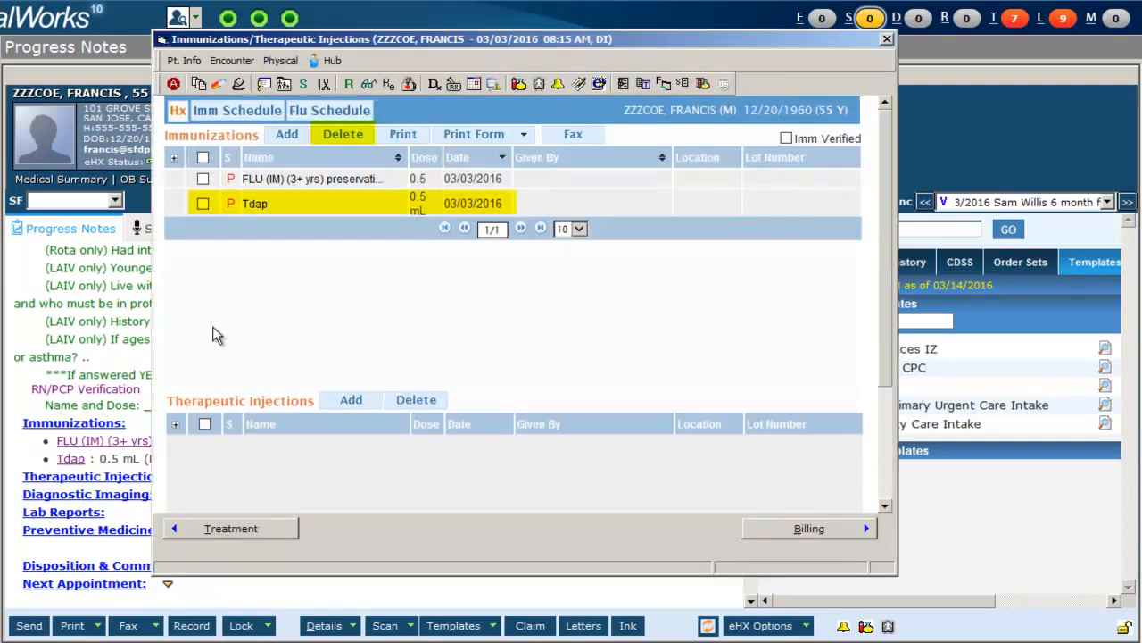
{"action": "left_click", "coordinate": [203, 205]}
{"action": "left_click", "coordinate": [344, 148]}
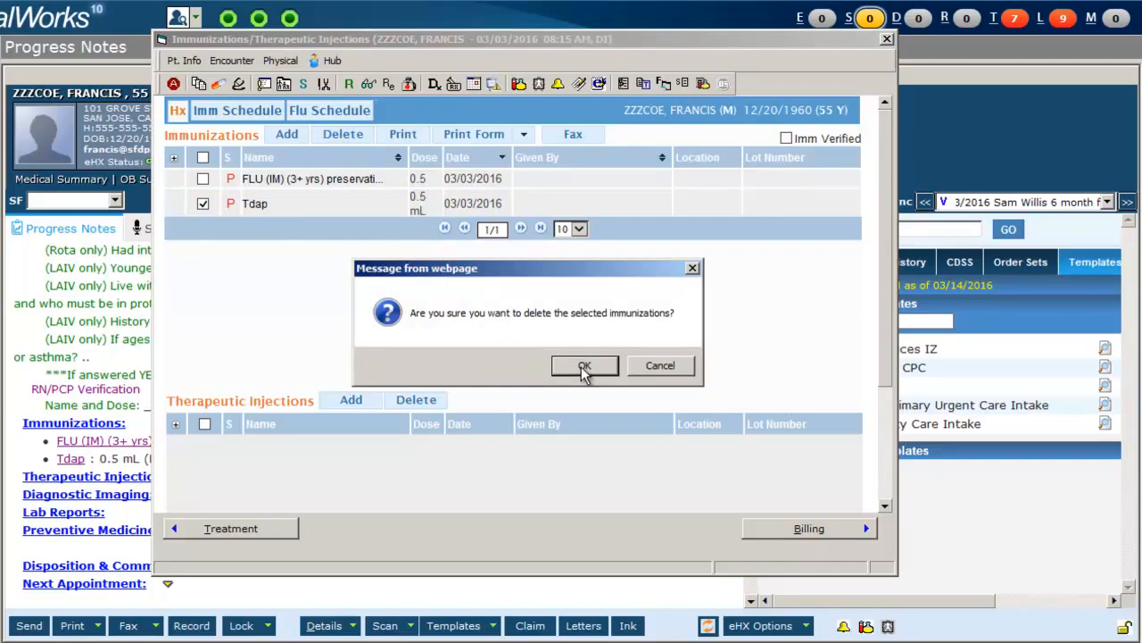
{"action": "left_click", "coordinate": [584, 367]}
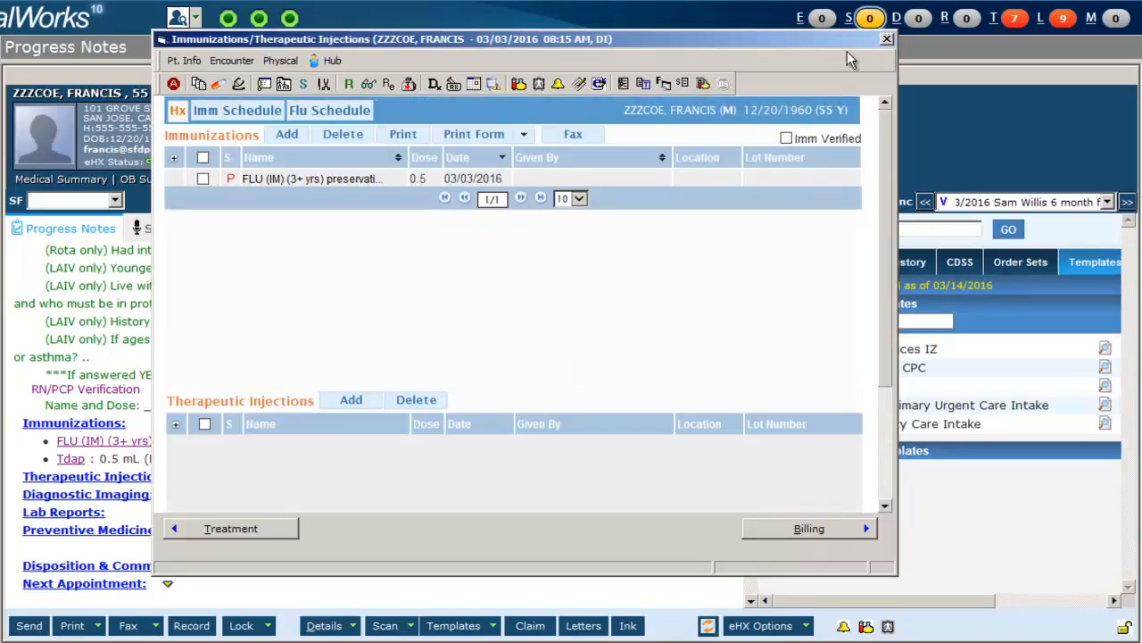
{"action": "left_click", "coordinate": [886, 39]}
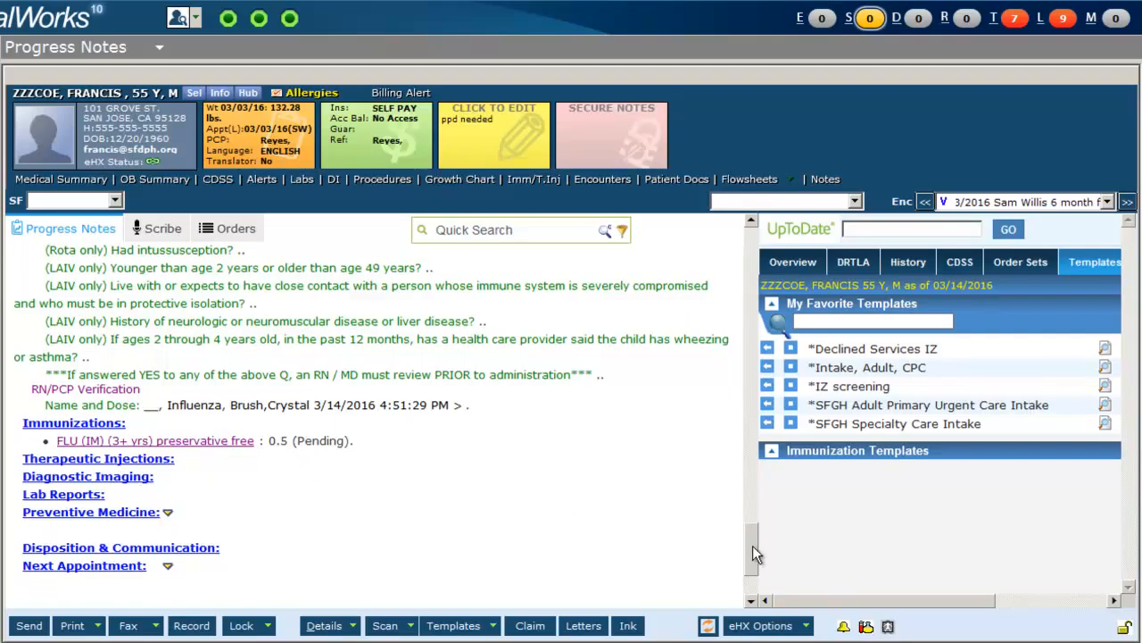
Mark the MAM Screening Digital imaging order as received with result Pt. declined.
{"action": "left_click_drag", "start_coordinate": [752, 546], "coordinate": [742, 473]}
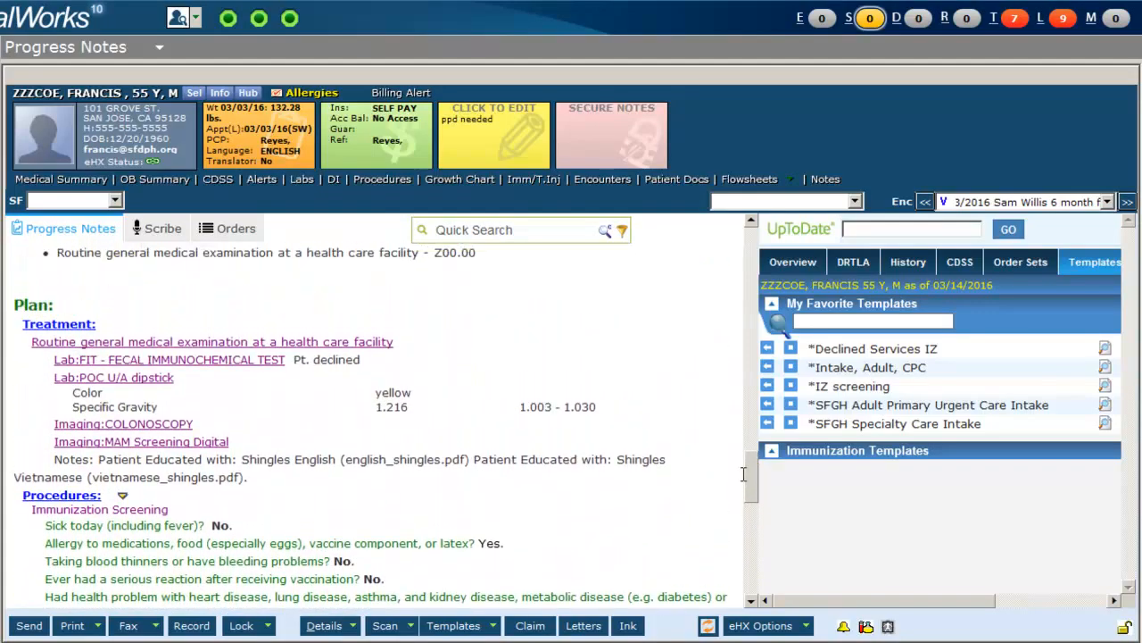
{"action": "left_click", "coordinate": [201, 445]}
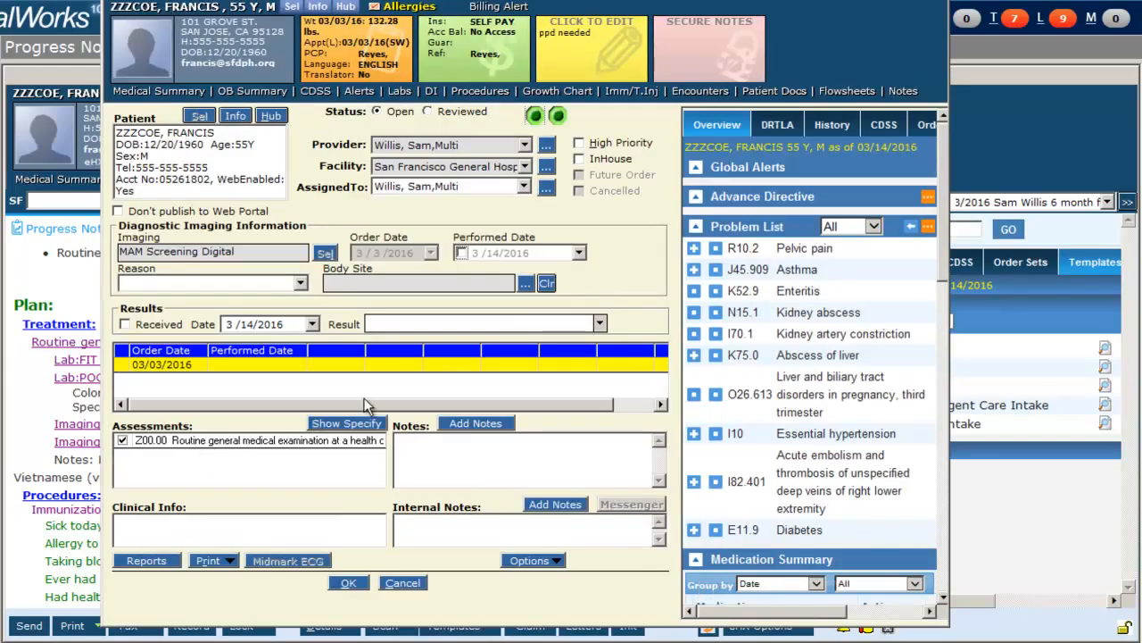
{"action": "left_click", "coordinate": [599, 325]}
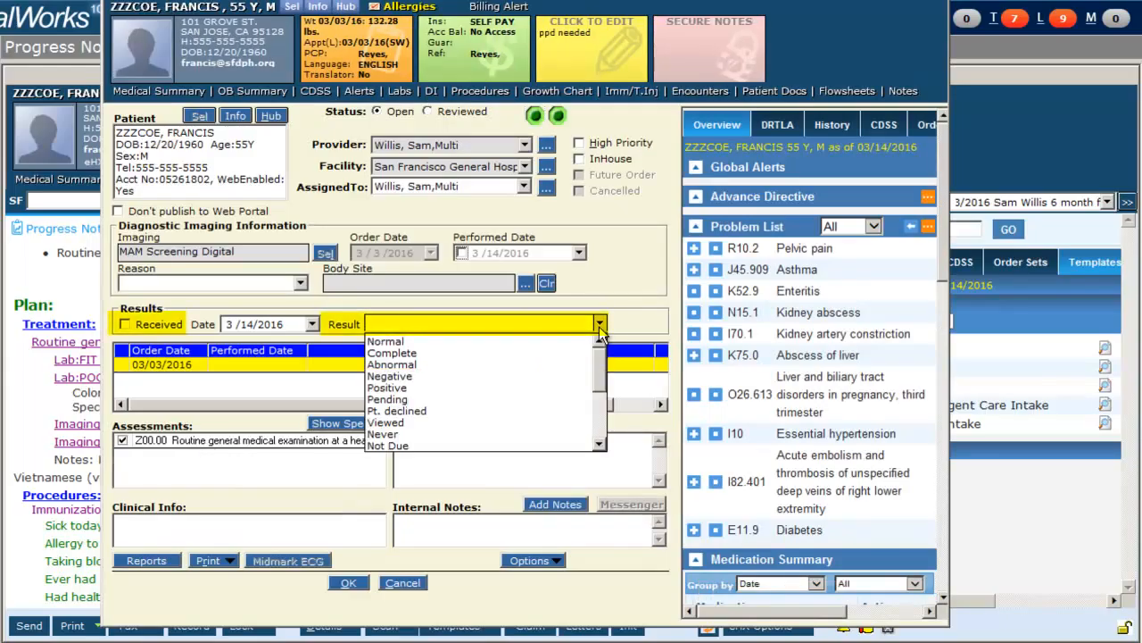
{"action": "left_click", "coordinate": [529, 412]}
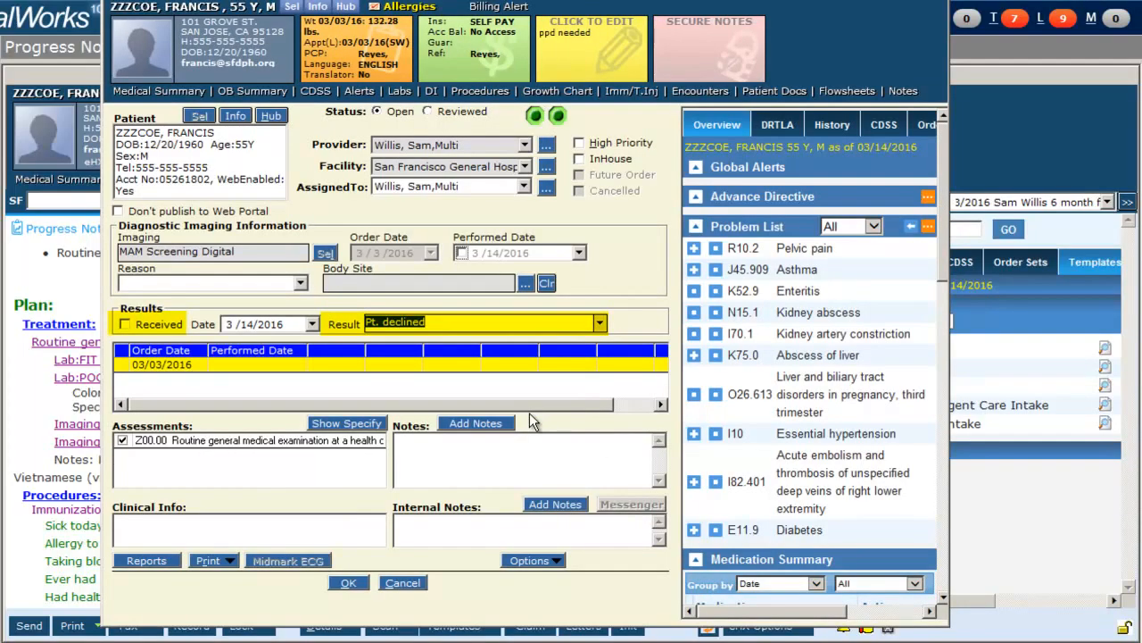
{"action": "left_click", "coordinate": [124, 325]}
{"action": "left_click", "coordinate": [347, 583]}
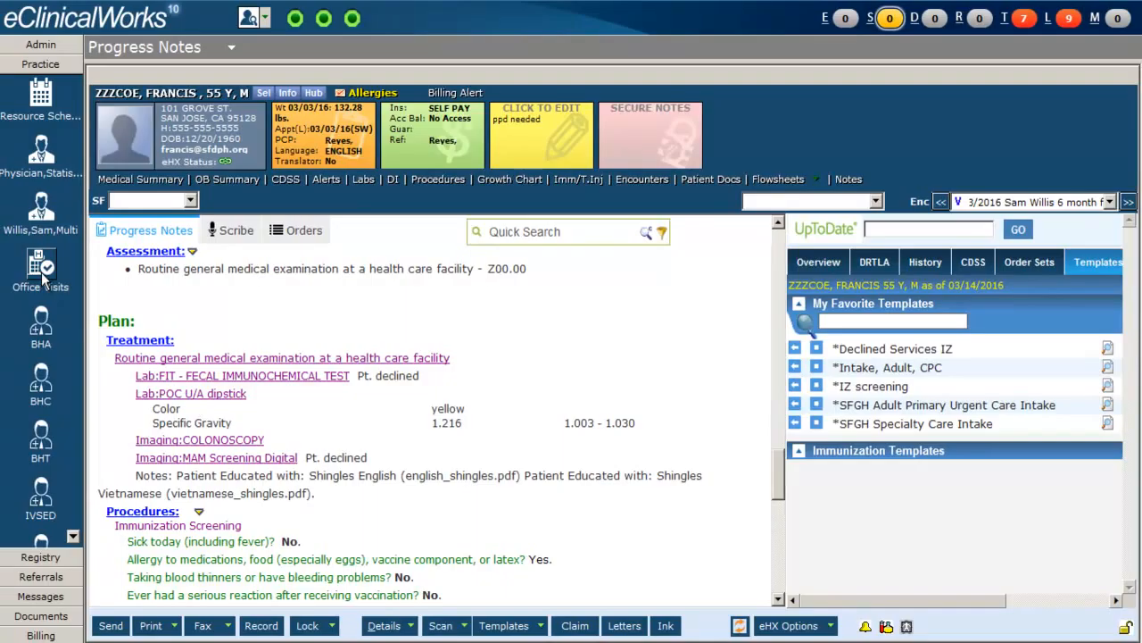
Open Office Visits and set the test patient's visit status to READY (Ready for provider).
{"action": "left_click", "coordinate": [41, 272]}
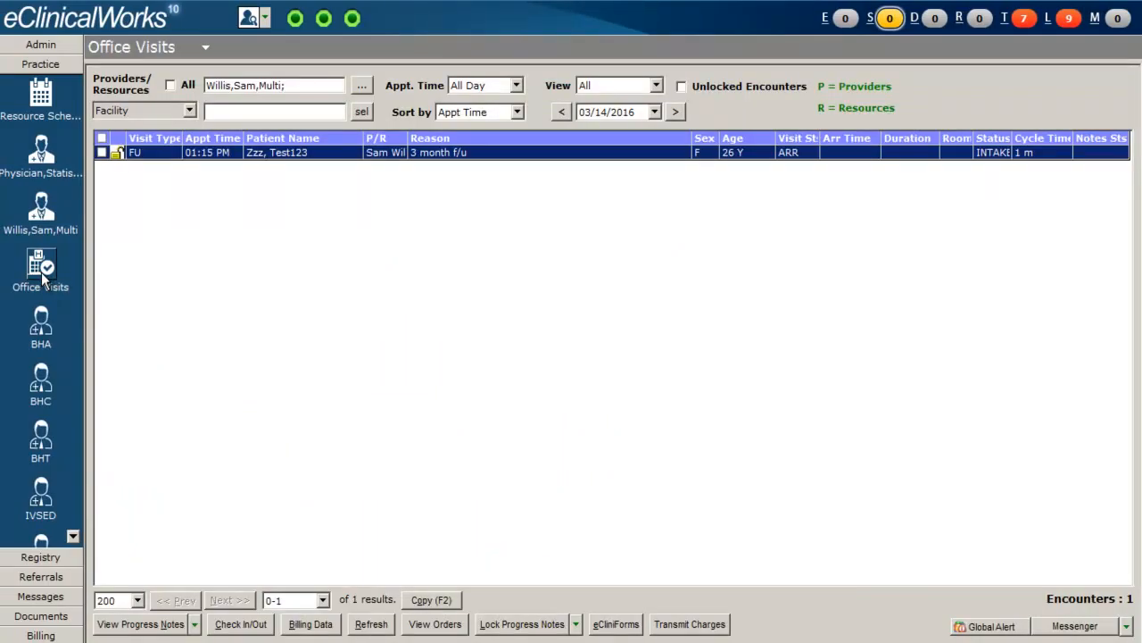
{"action": "left_click", "coordinate": [450, 140]}
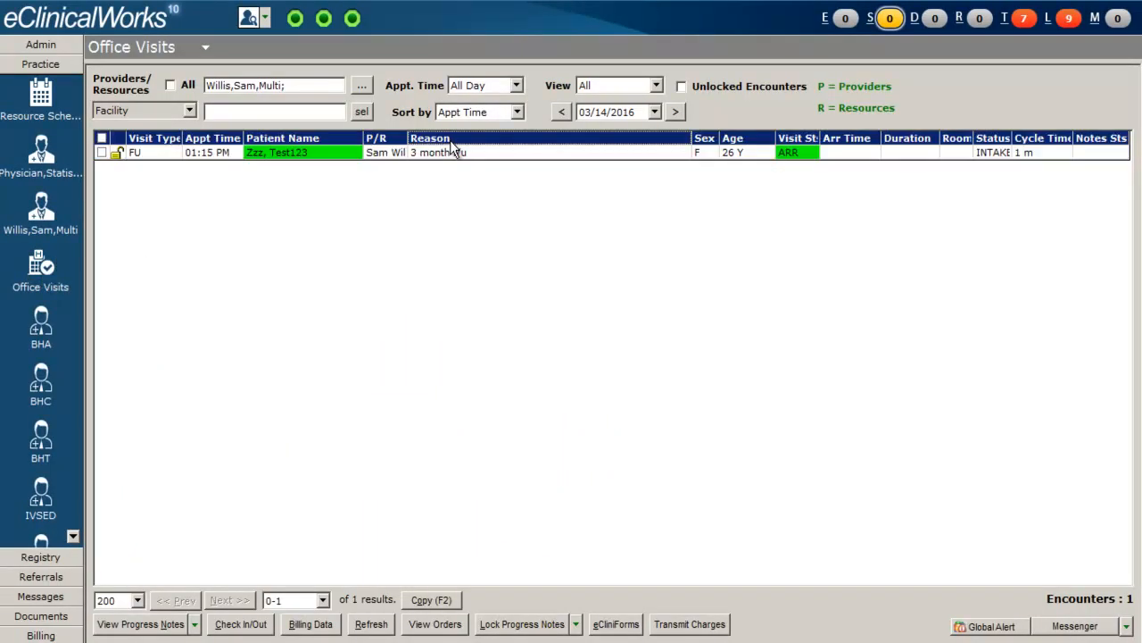
{"action": "left_click", "coordinate": [993, 153]}
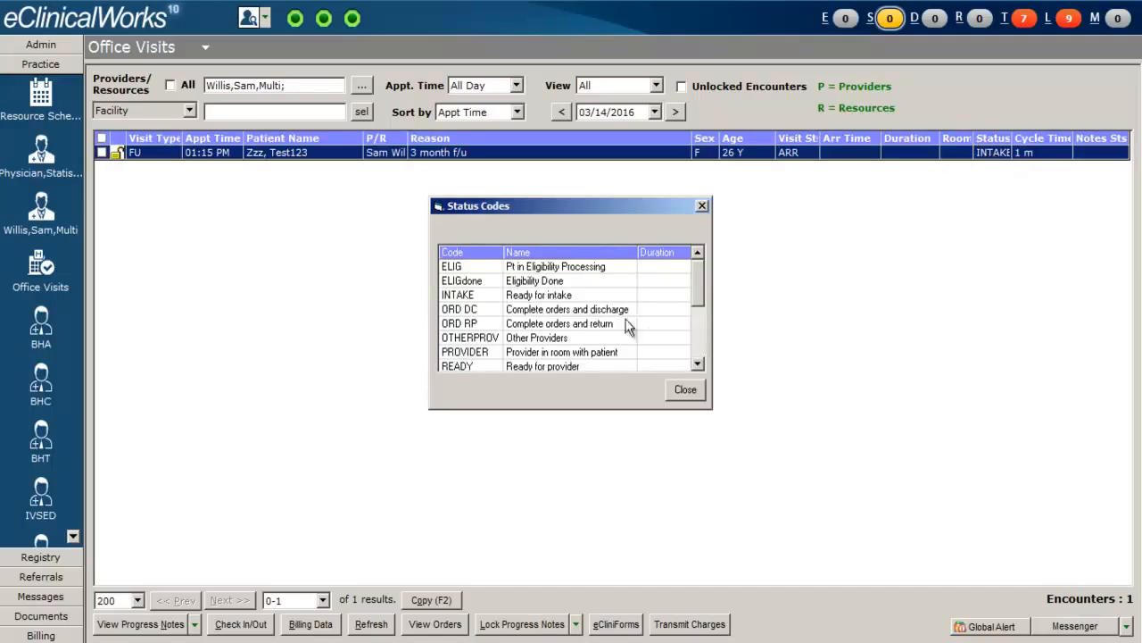
{"action": "double_click", "coordinate": [491, 366]}
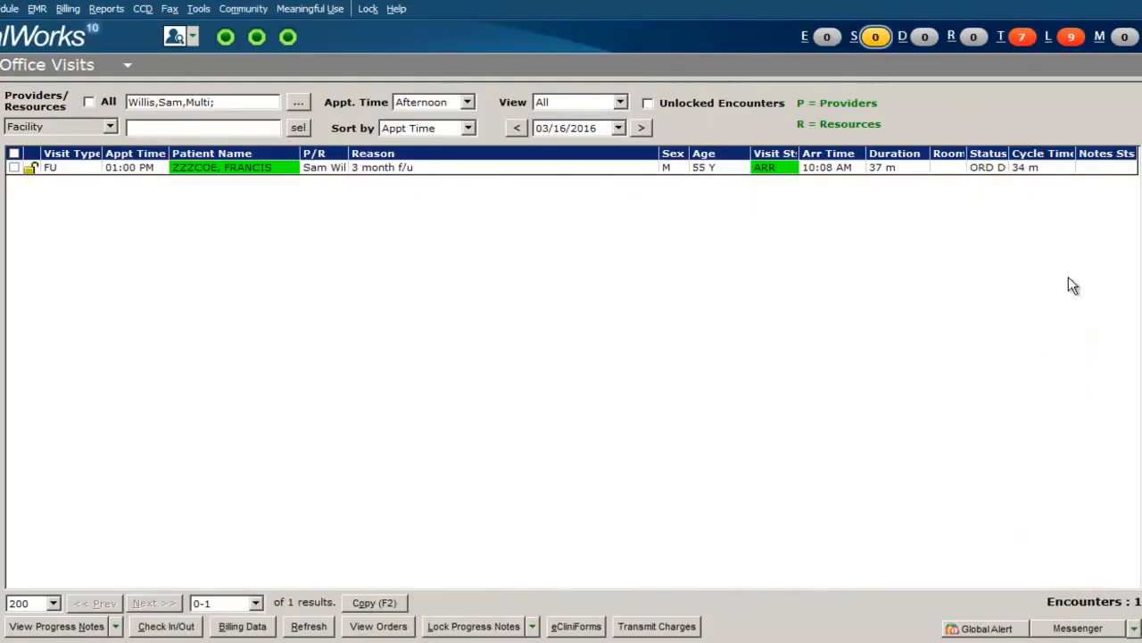
Open the visit's orders and quick-transmit only the Gonorrhea Throat TMA (PHL) lab to Public Health Lab.
{"action": "left_click", "coordinate": [989, 173]}
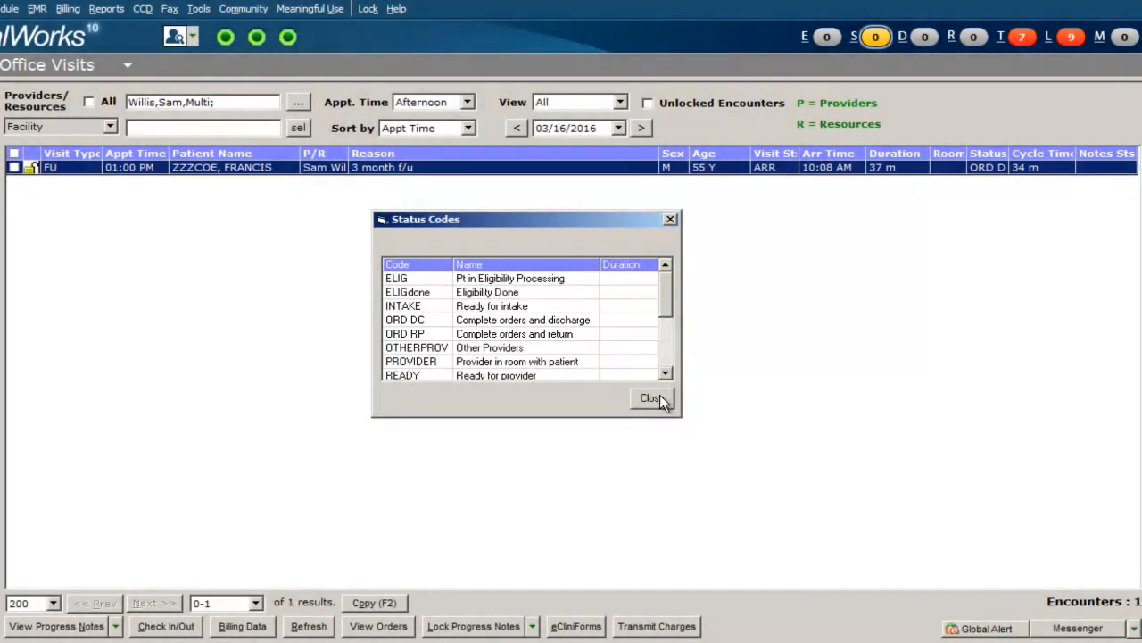
{"action": "left_click", "coordinate": [652, 398]}
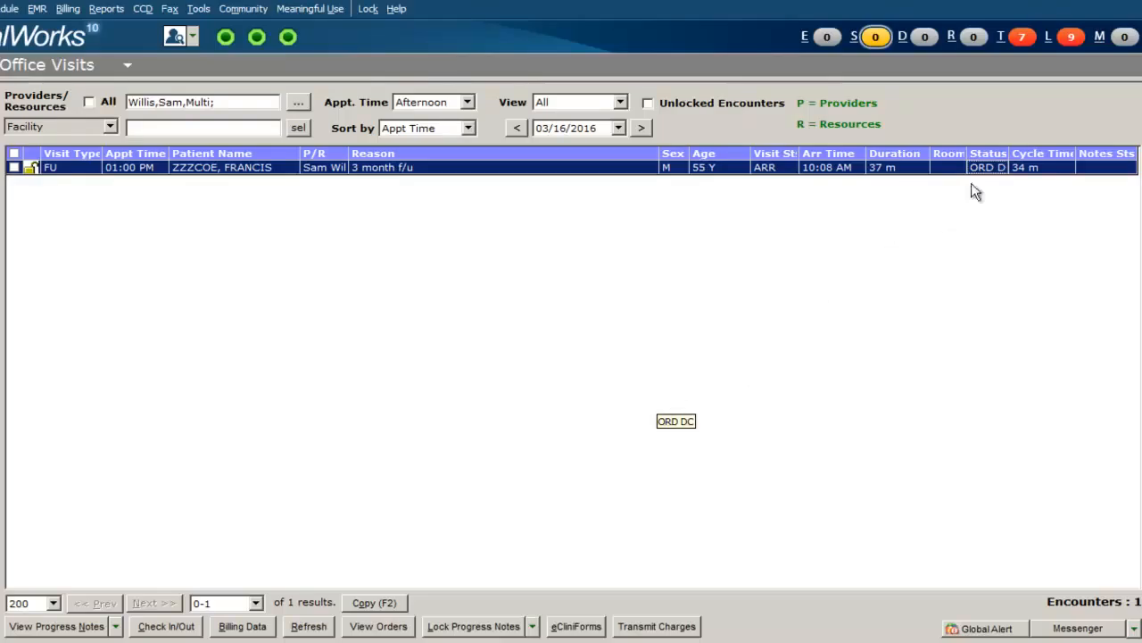
{"action": "left_click", "coordinate": [1021, 148]}
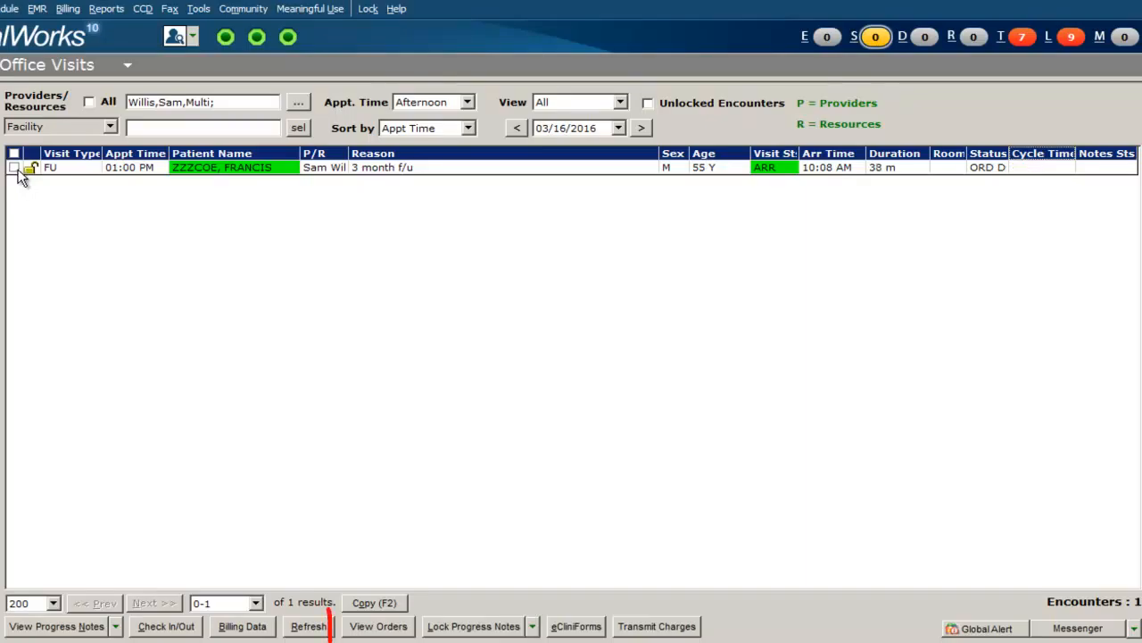
{"action": "left_click", "coordinate": [15, 168]}
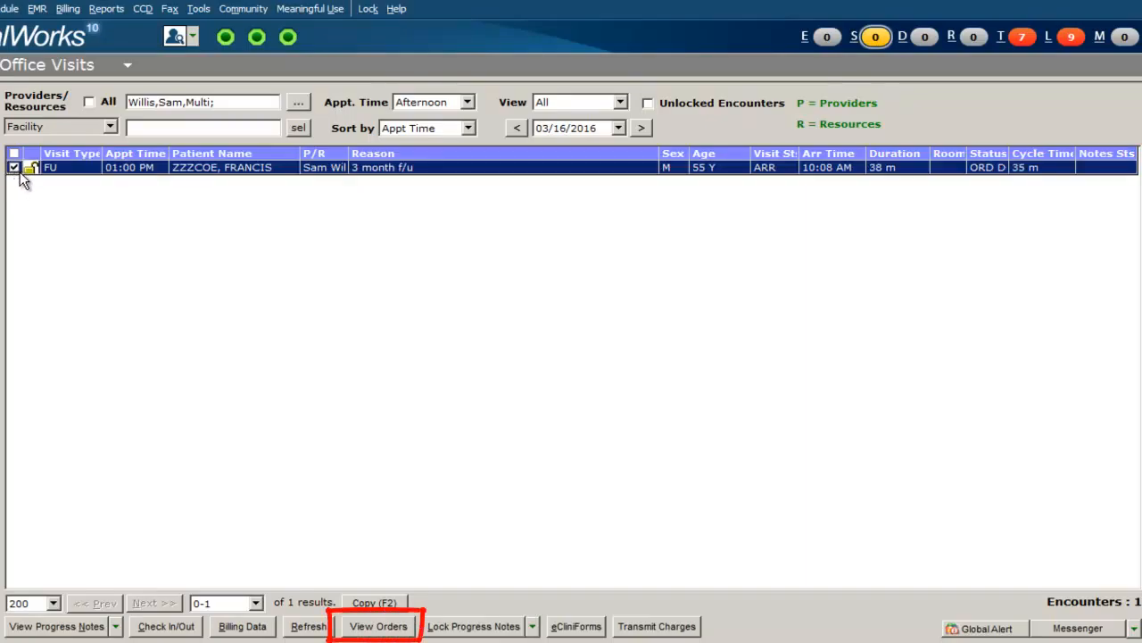
{"action": "left_click", "coordinate": [377, 626]}
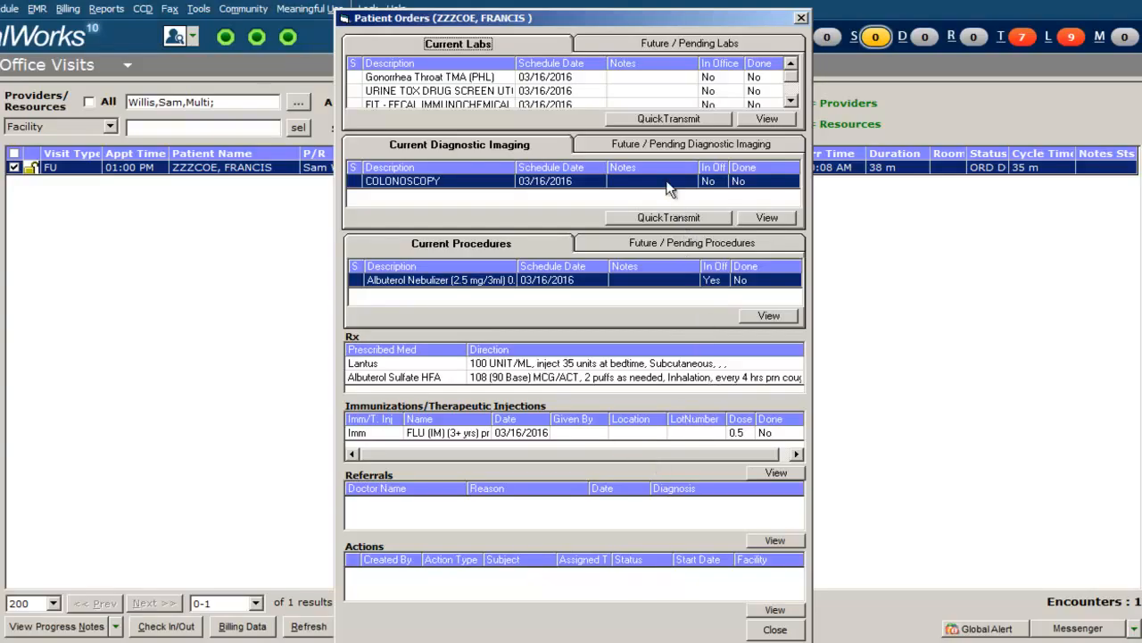
{"action": "left_click", "coordinate": [663, 120]}
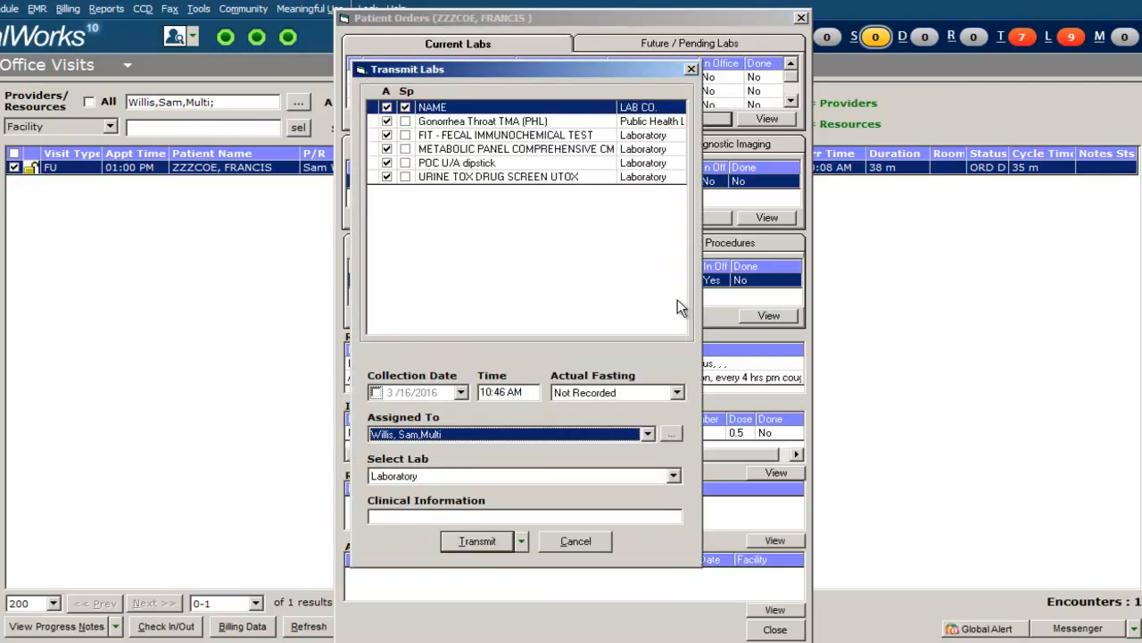
{"action": "left_click", "coordinate": [674, 476]}
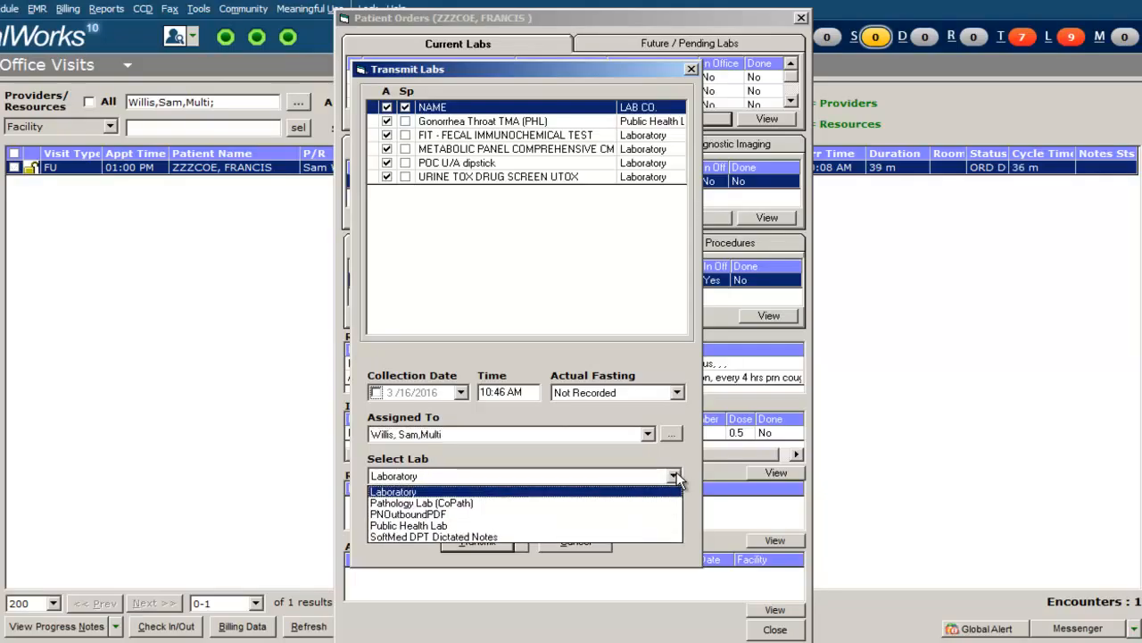
{"action": "left_click", "coordinate": [669, 526]}
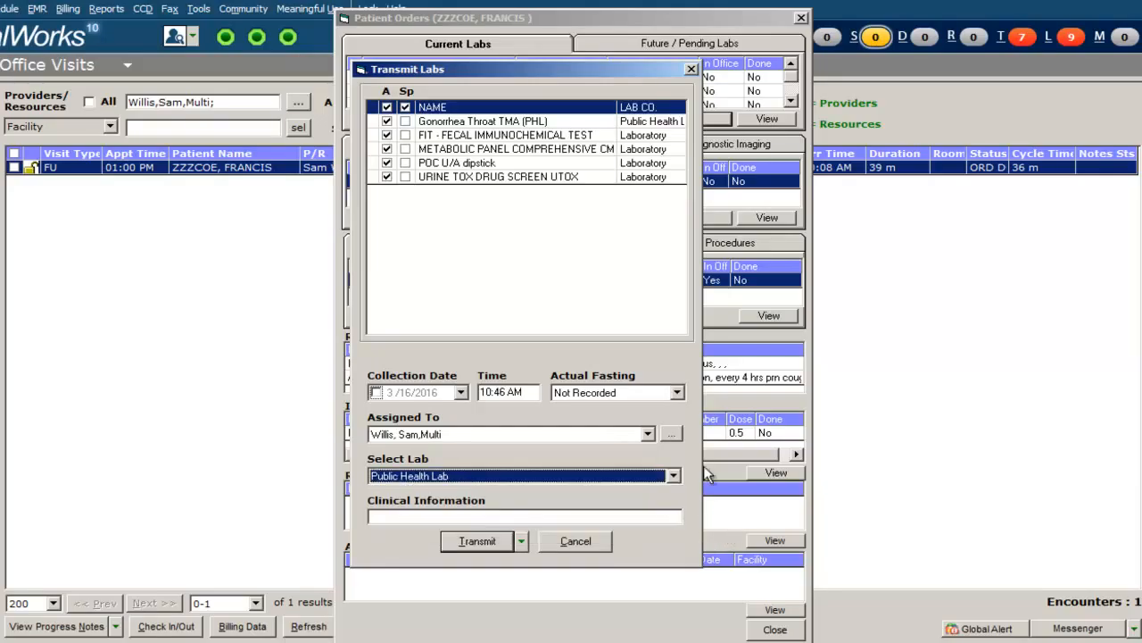
{"action": "left_click", "coordinate": [387, 107]}
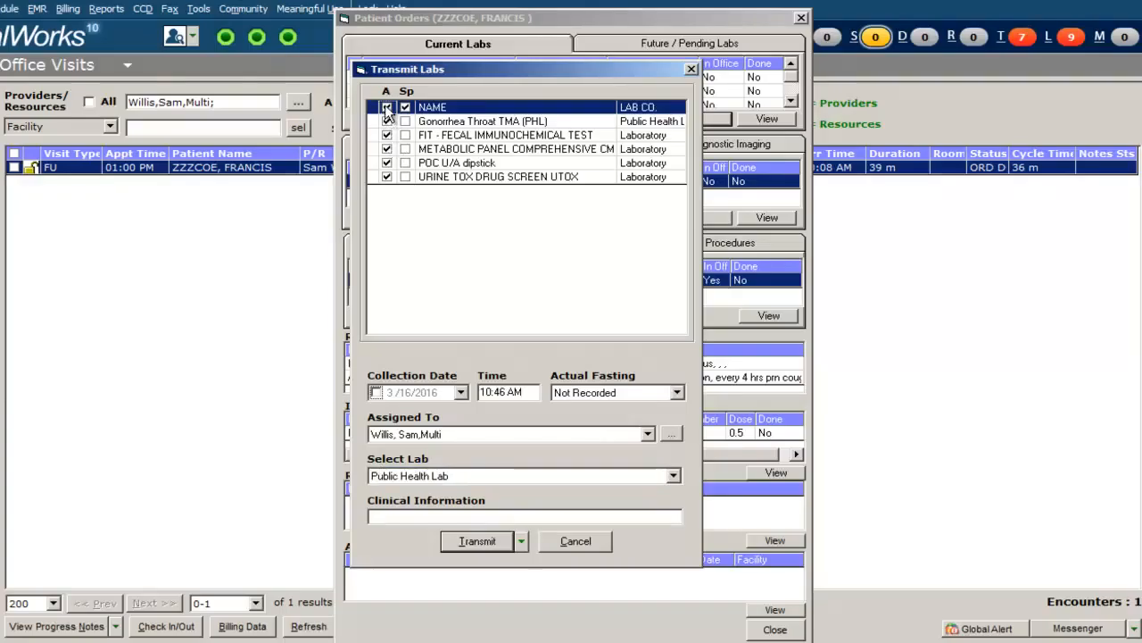
{"action": "left_click", "coordinate": [387, 121]}
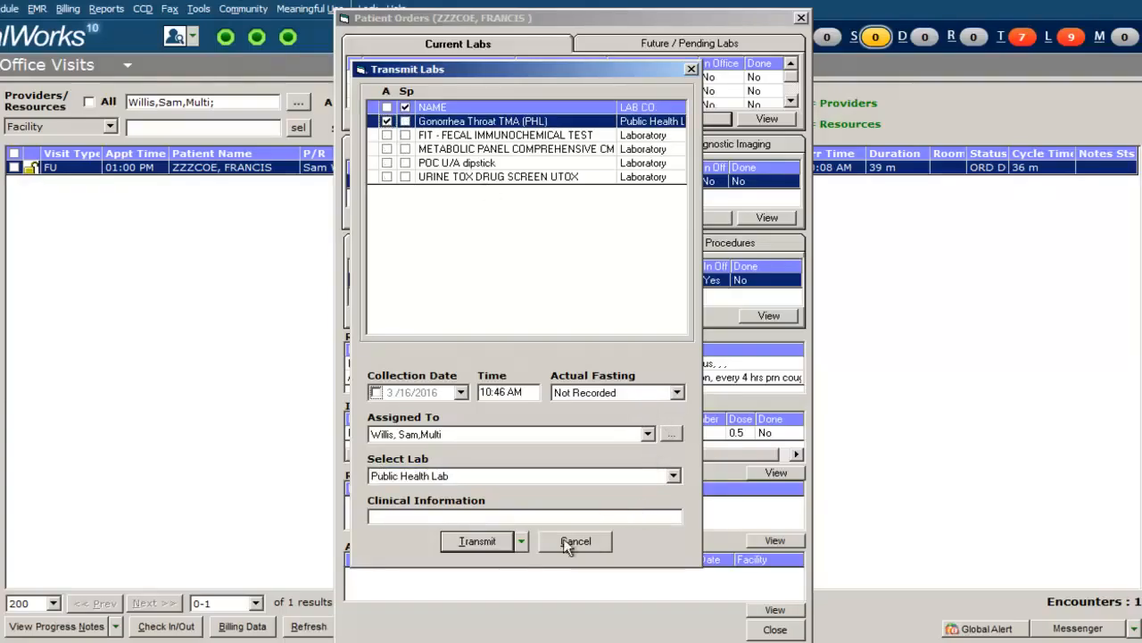
{"action": "left_click", "coordinate": [485, 546]}
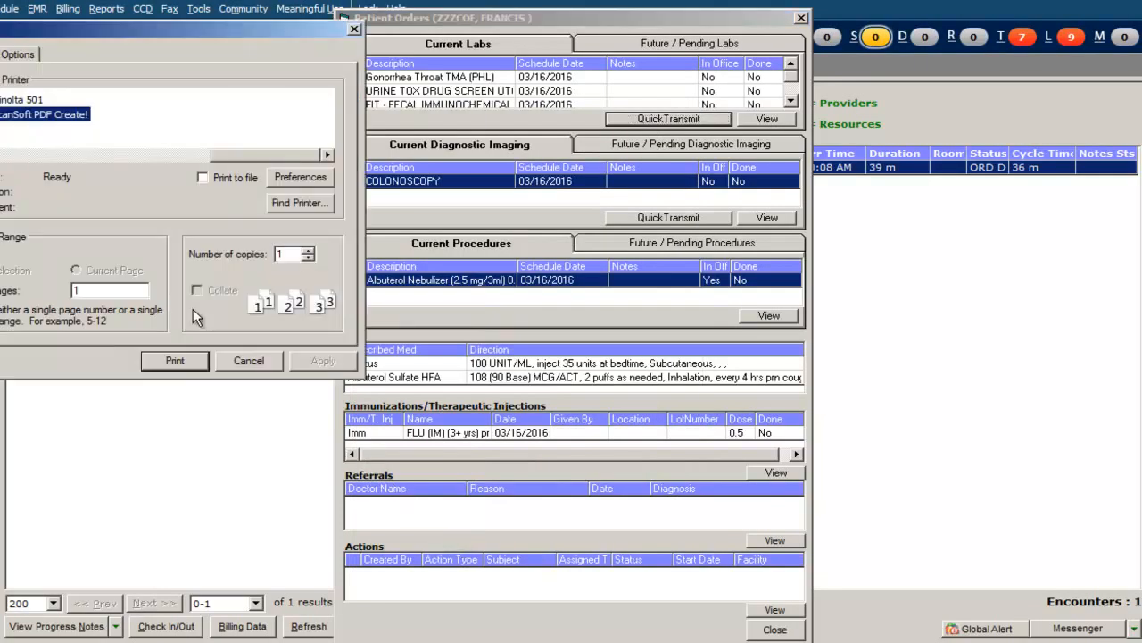
Quick-transmit only the FIT - FECAL IMMUNOCHEMICAL TEST lab order to Laboratory and print the requisition.
{"action": "left_click", "coordinate": [175, 359]}
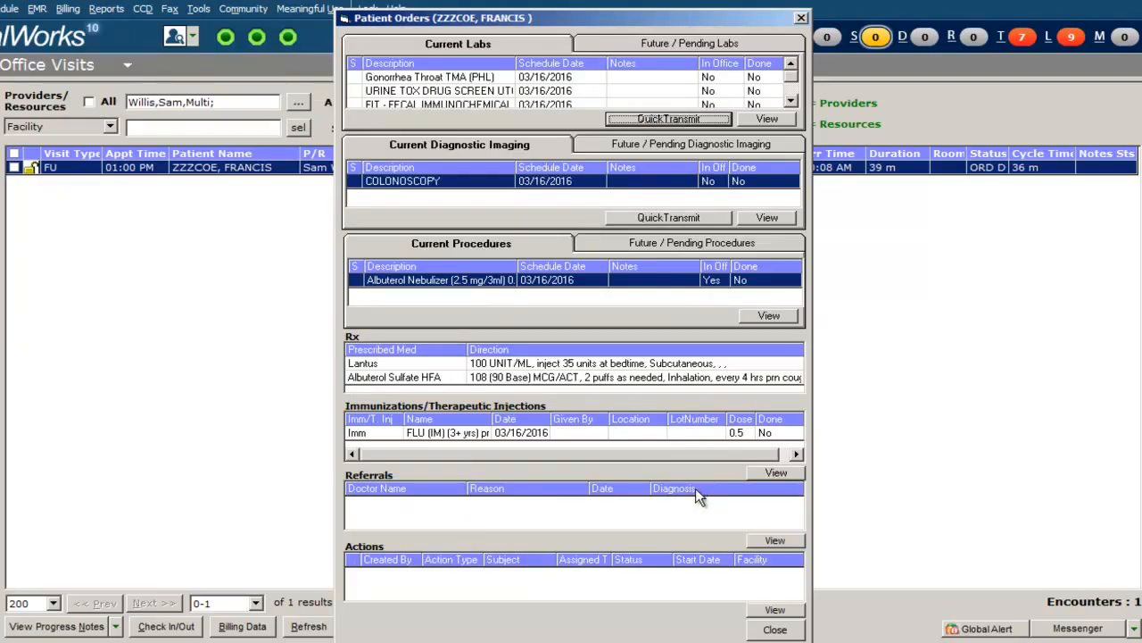
{"action": "left_click", "coordinate": [687, 117]}
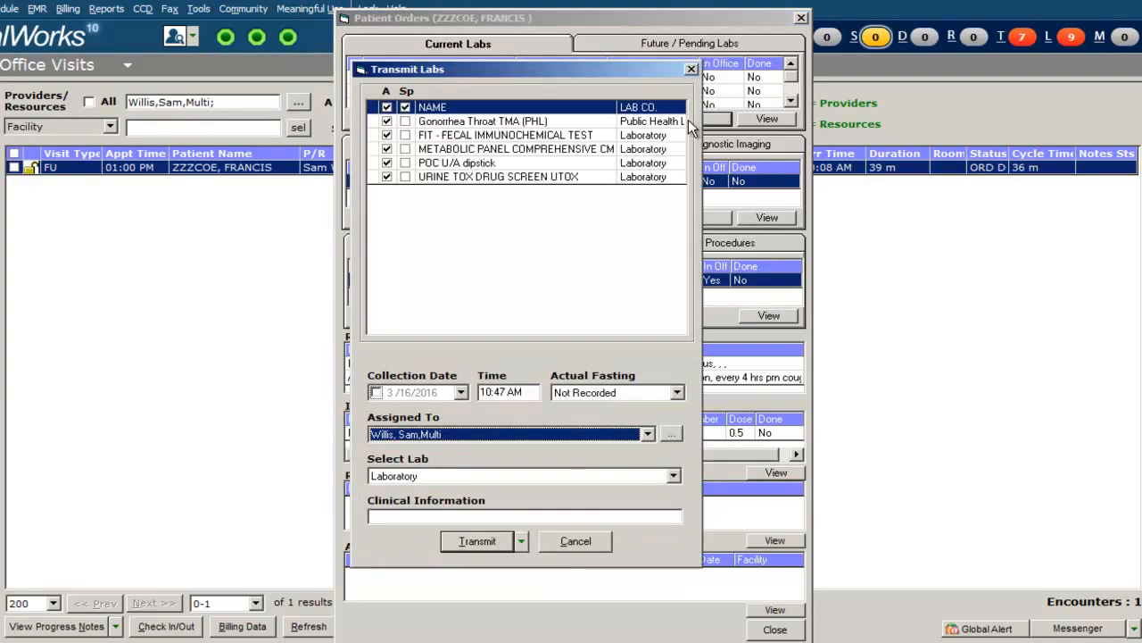
{"action": "left_click", "coordinate": [387, 122]}
{"action": "left_click", "coordinate": [387, 176]}
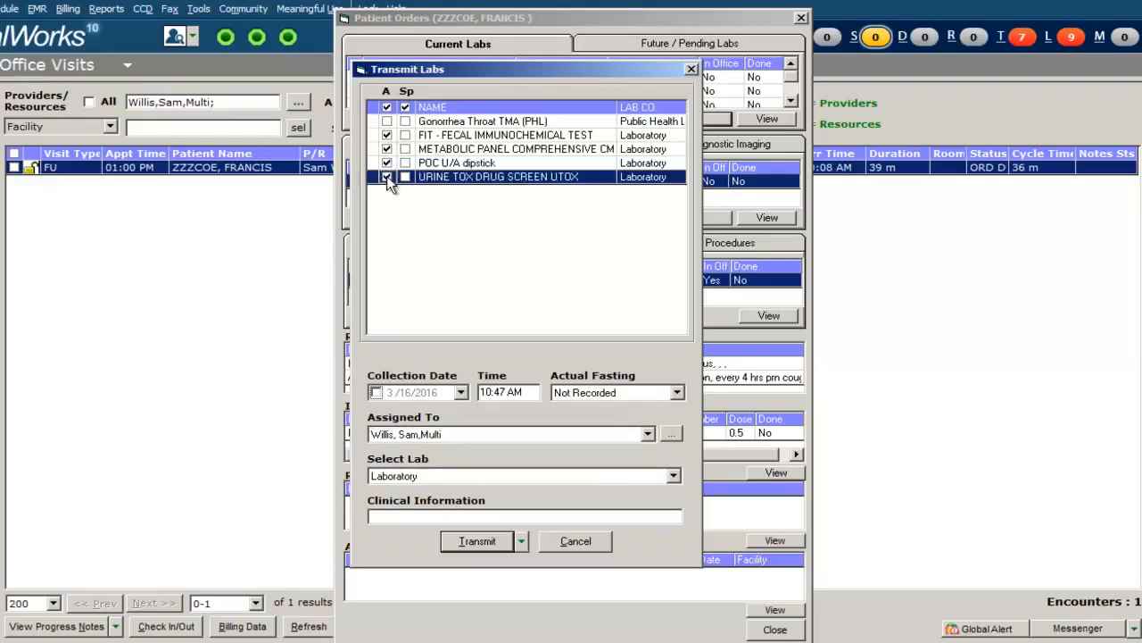
{"action": "left_click", "coordinate": [387, 163]}
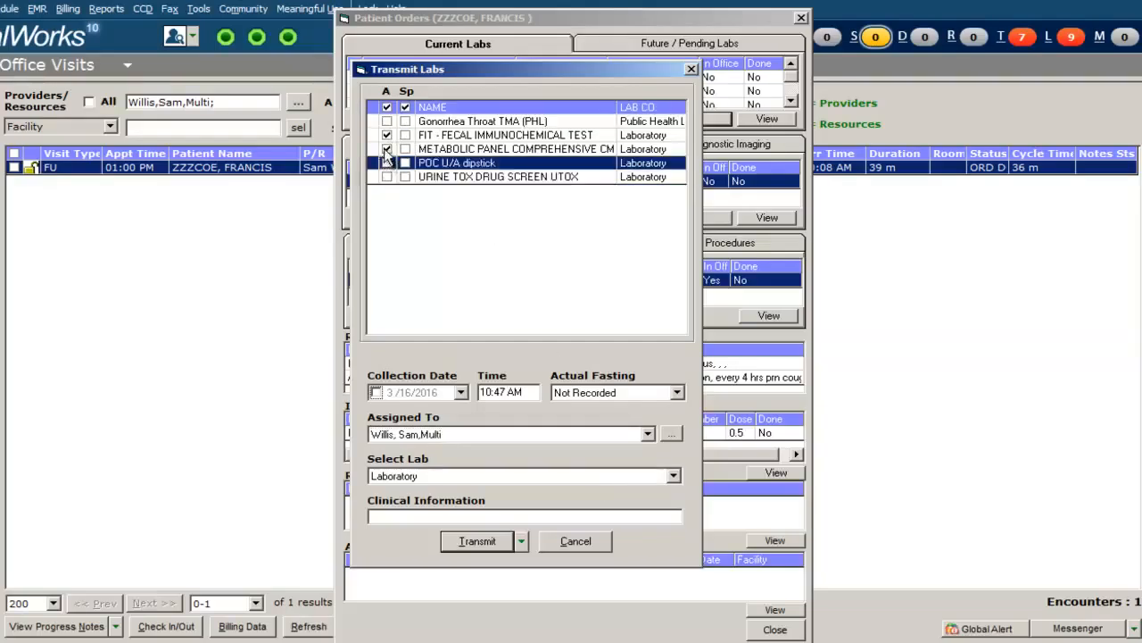
{"action": "left_click", "coordinate": [386, 149]}
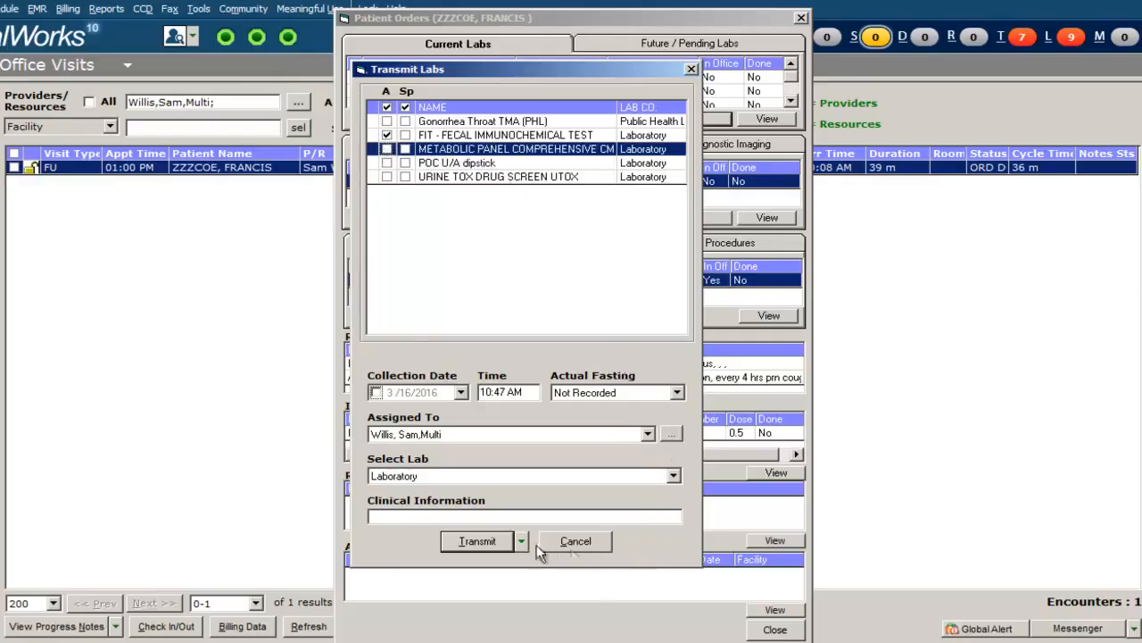
{"action": "left_click", "coordinate": [491, 541]}
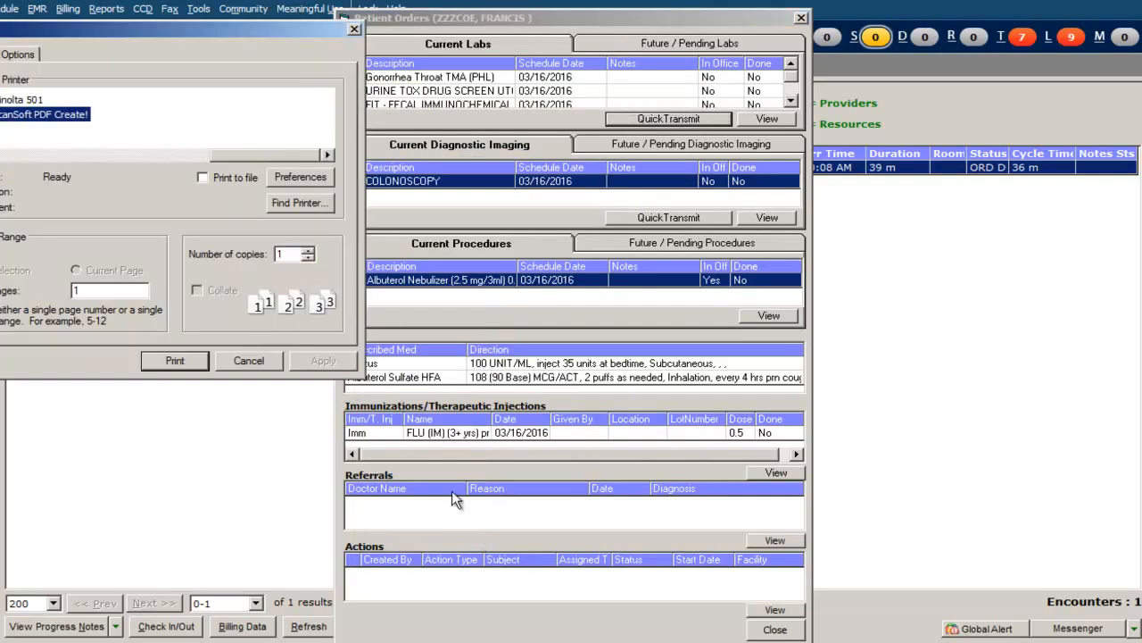
{"action": "left_click", "coordinate": [176, 360]}
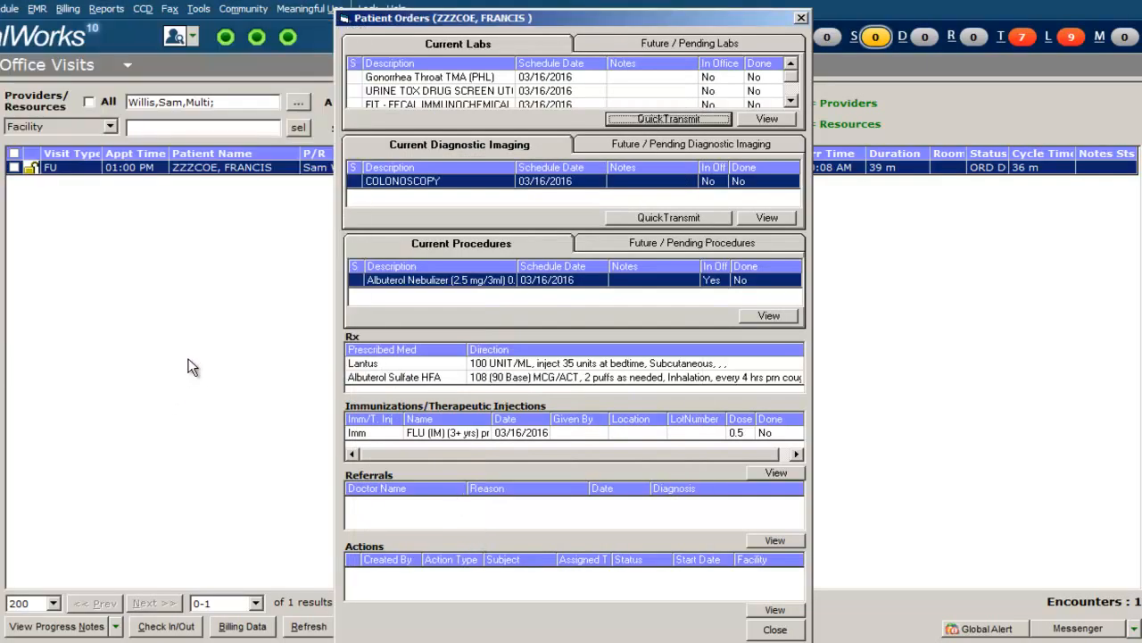
Quick-transmit only the METABOLIC PANEL COMPREHENSIVE CMP lab order to Laboratory and print the requisition.
{"action": "left_click", "coordinate": [688, 120]}
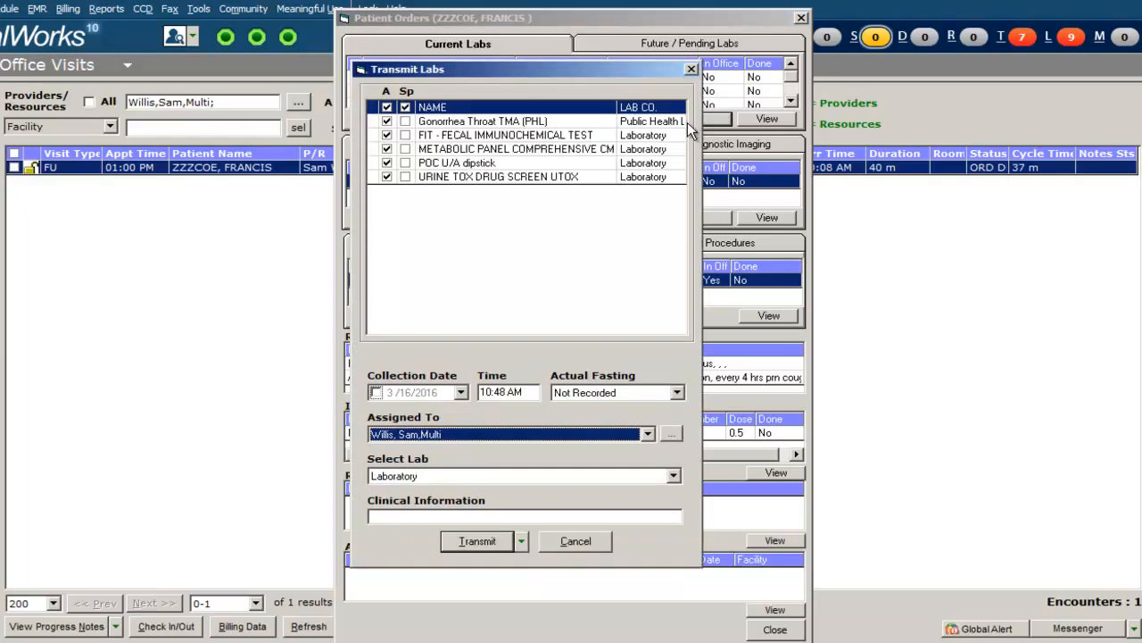
{"action": "left_click", "coordinate": [387, 121]}
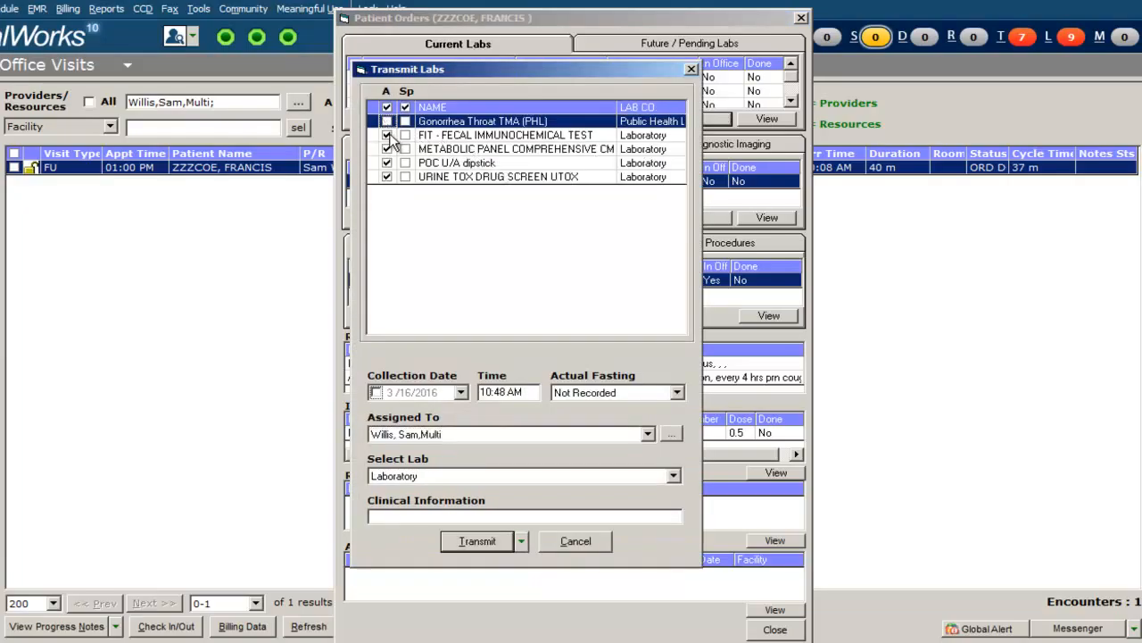
{"action": "left_click", "coordinate": [388, 135]}
{"action": "left_click", "coordinate": [387, 163]}
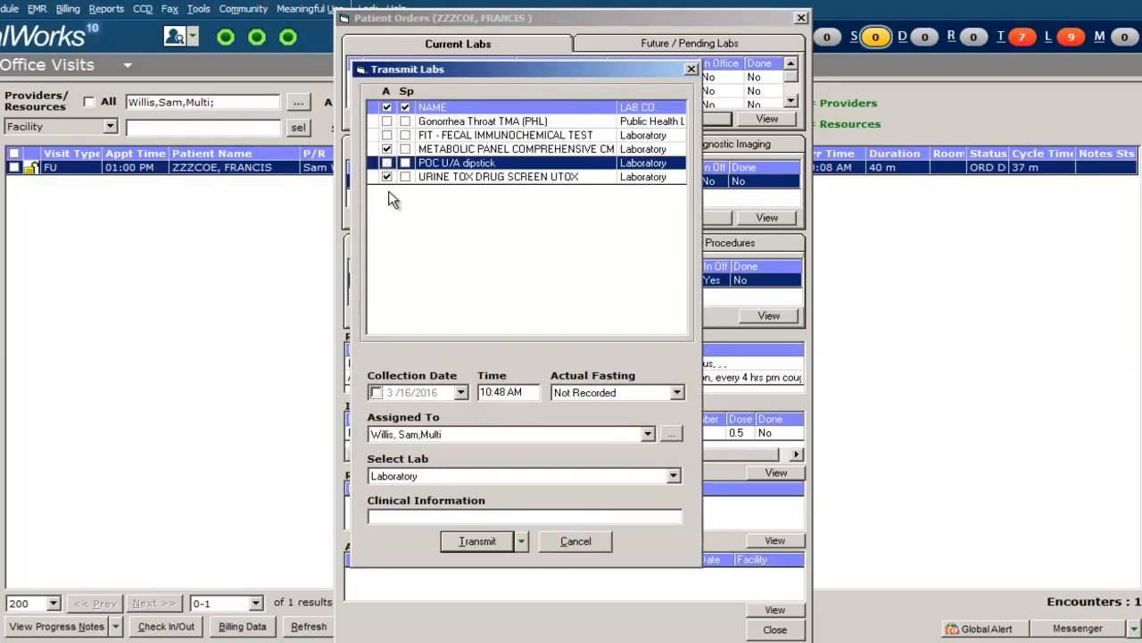
{"action": "left_click", "coordinate": [387, 176]}
{"action": "left_click", "coordinate": [496, 548]}
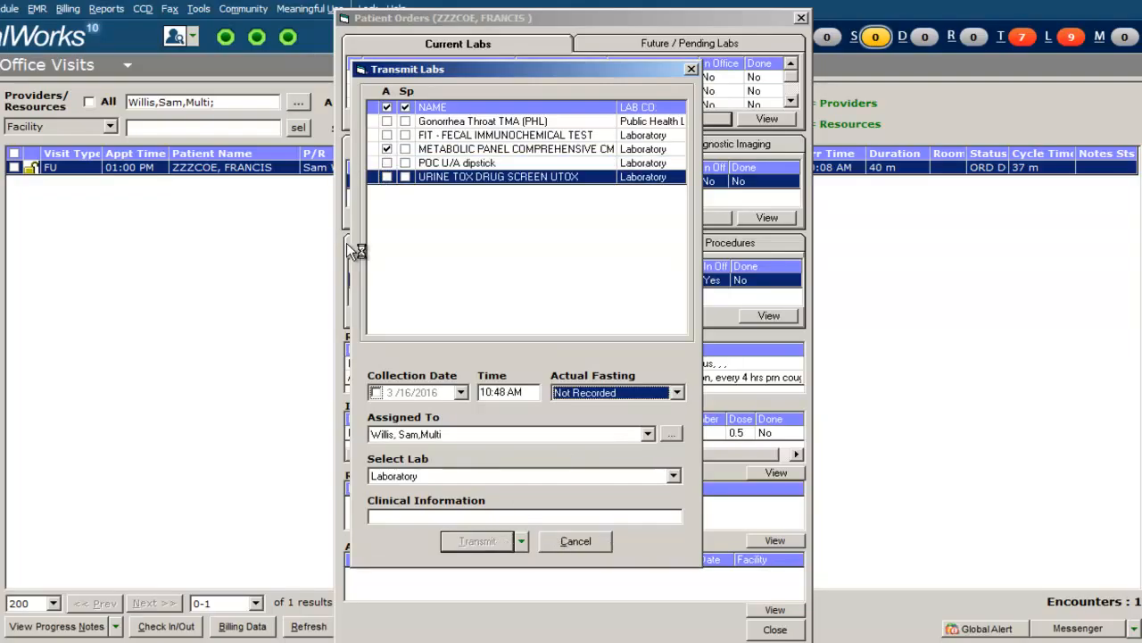
{"action": "left_click", "coordinate": [181, 360]}
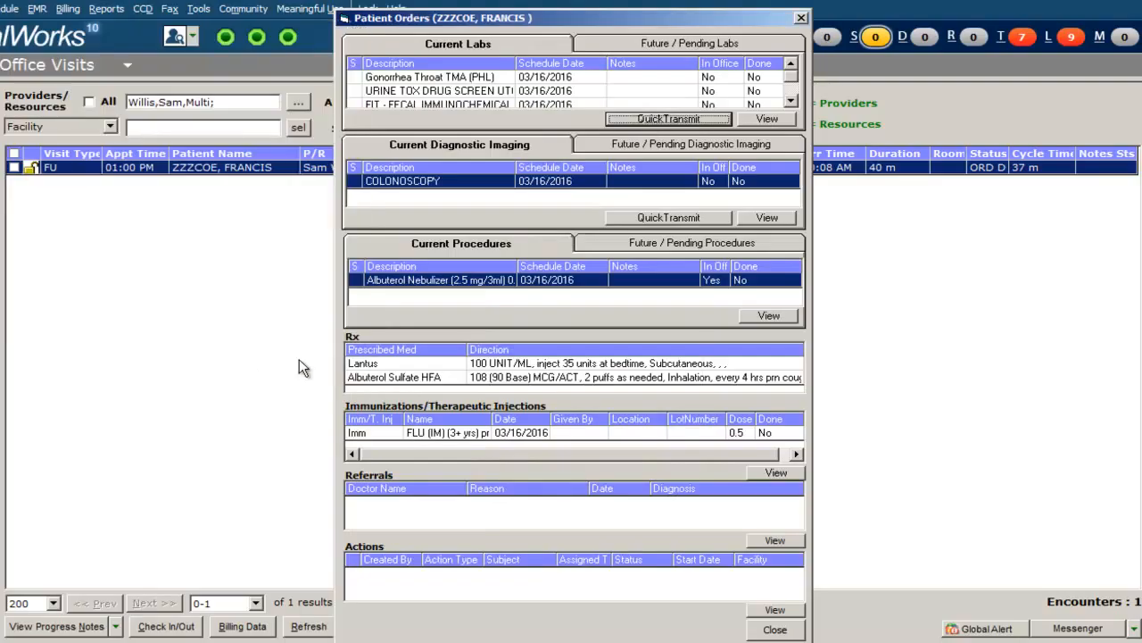
Quick-transmit only the POC U/A dipstick lab order to Laboratory and print the requisition.
{"action": "left_click", "coordinate": [708, 118]}
{"action": "left_click", "coordinate": [387, 122]}
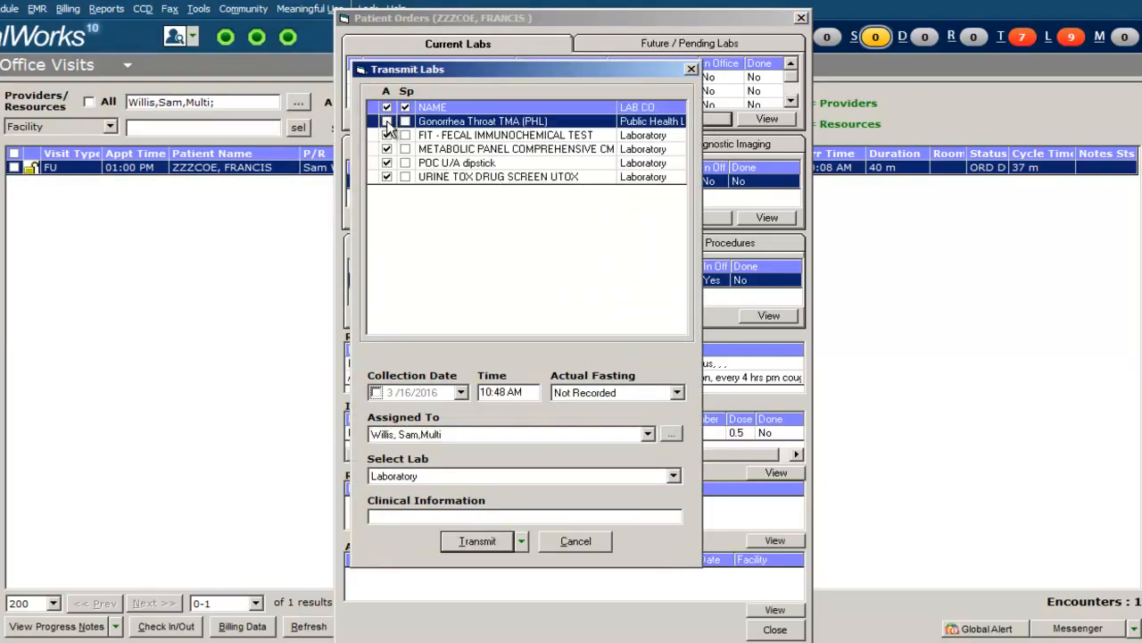
{"action": "left_click", "coordinate": [387, 135]}
{"action": "left_click", "coordinate": [387, 149]}
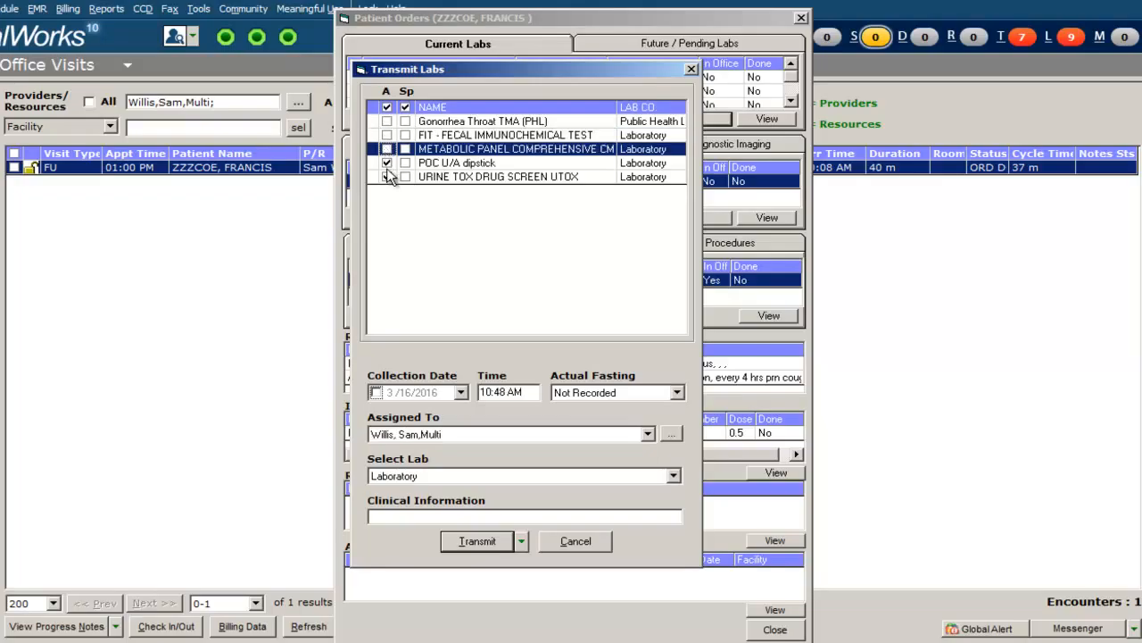
{"action": "left_click", "coordinate": [387, 162]}
{"action": "left_click", "coordinate": [490, 543]}
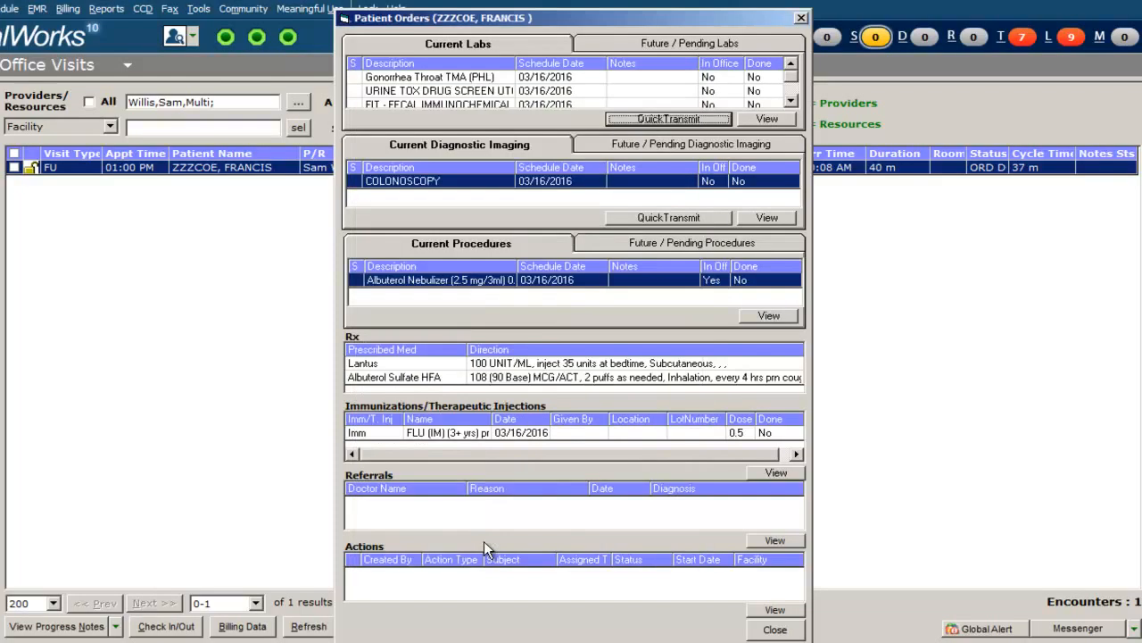
{"action": "left_click", "coordinate": [200, 361]}
Quick-transmit the COLONOSCOPY diagnostic imaging order to Radiology & Diagnostics and print the requisition.
{"action": "left_click", "coordinate": [741, 42]}
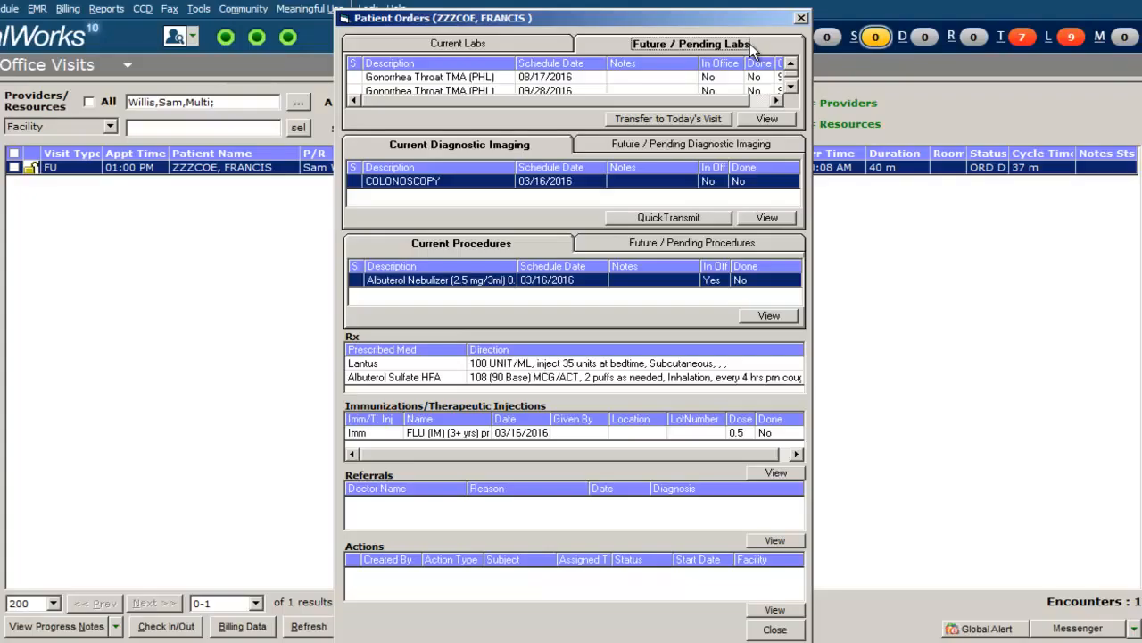
{"action": "left_click", "coordinate": [519, 40]}
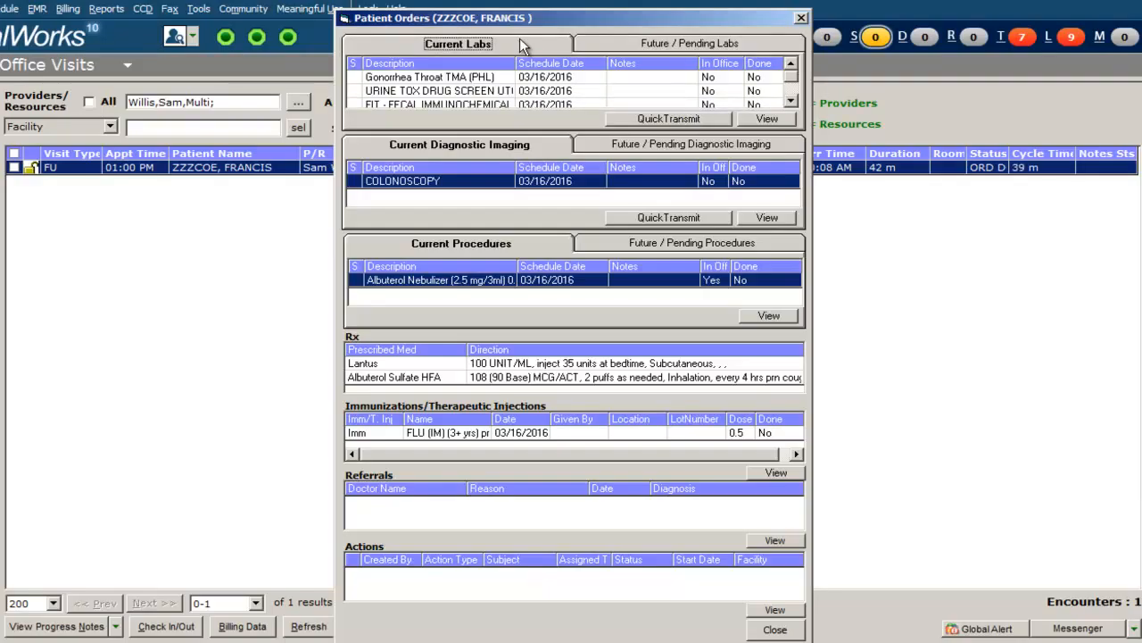
{"action": "left_click", "coordinate": [655, 220]}
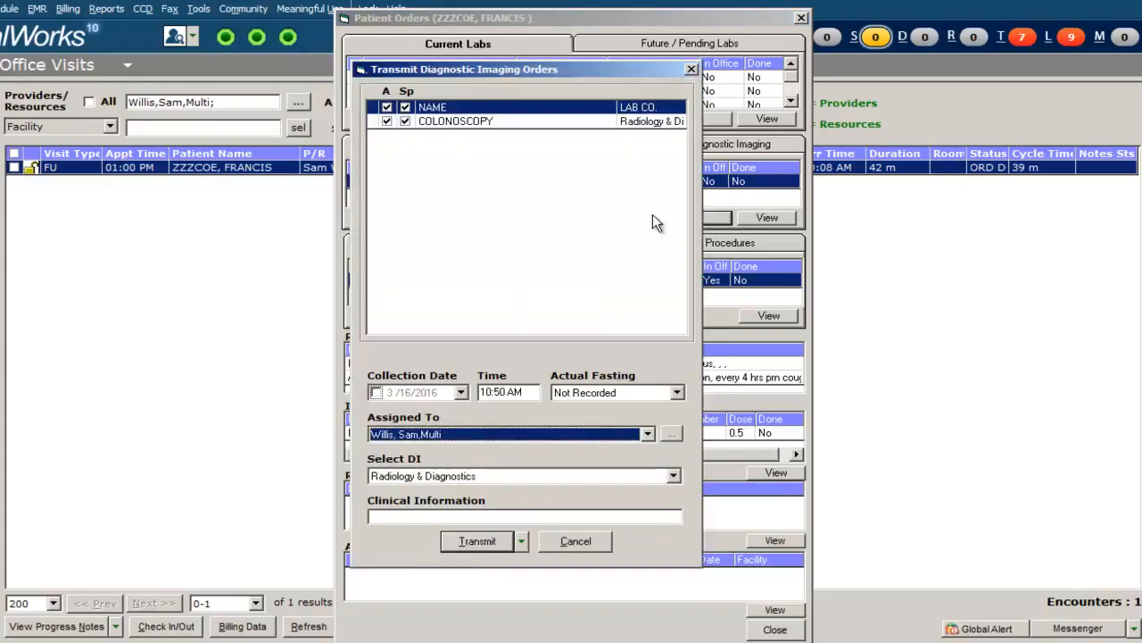
{"action": "left_click", "coordinate": [486, 542]}
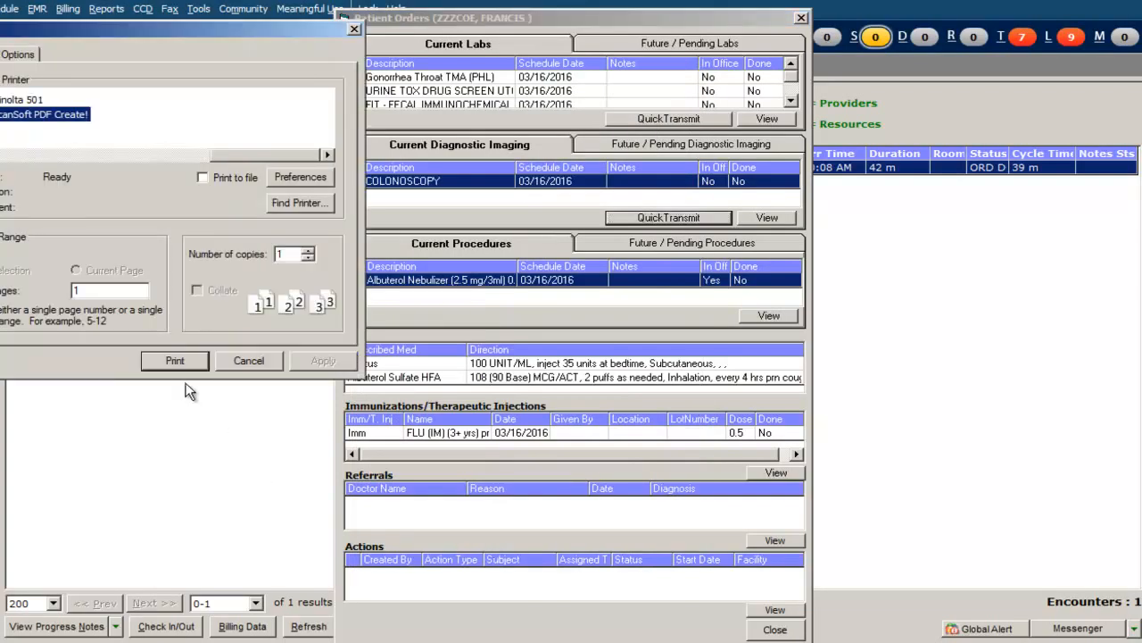
{"action": "left_click", "coordinate": [181, 364]}
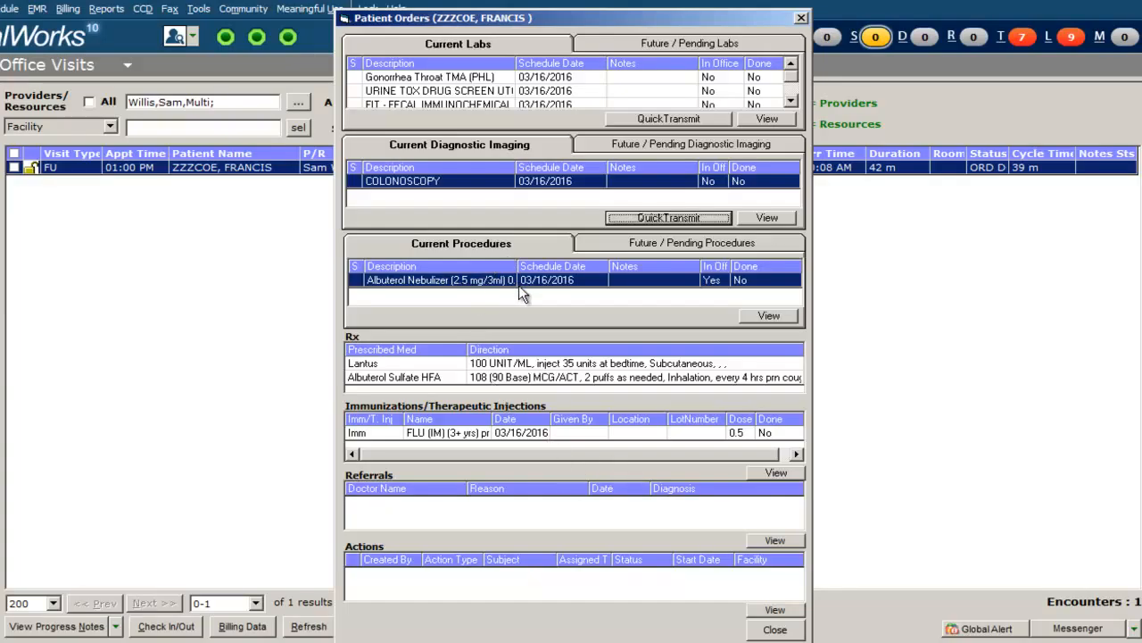
Add the note completed to the Albuterol Nebulizer procedure, mark it received and reviewed, and close the orders.
{"action": "left_click", "coordinate": [585, 281]}
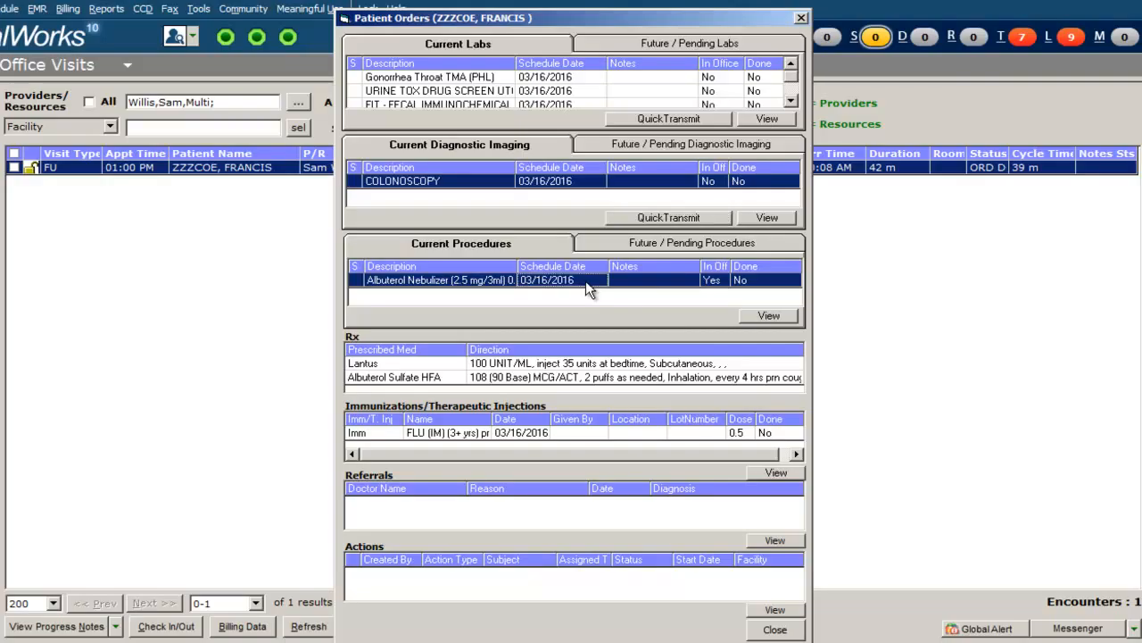
{"action": "left_click", "coordinate": [750, 317]}
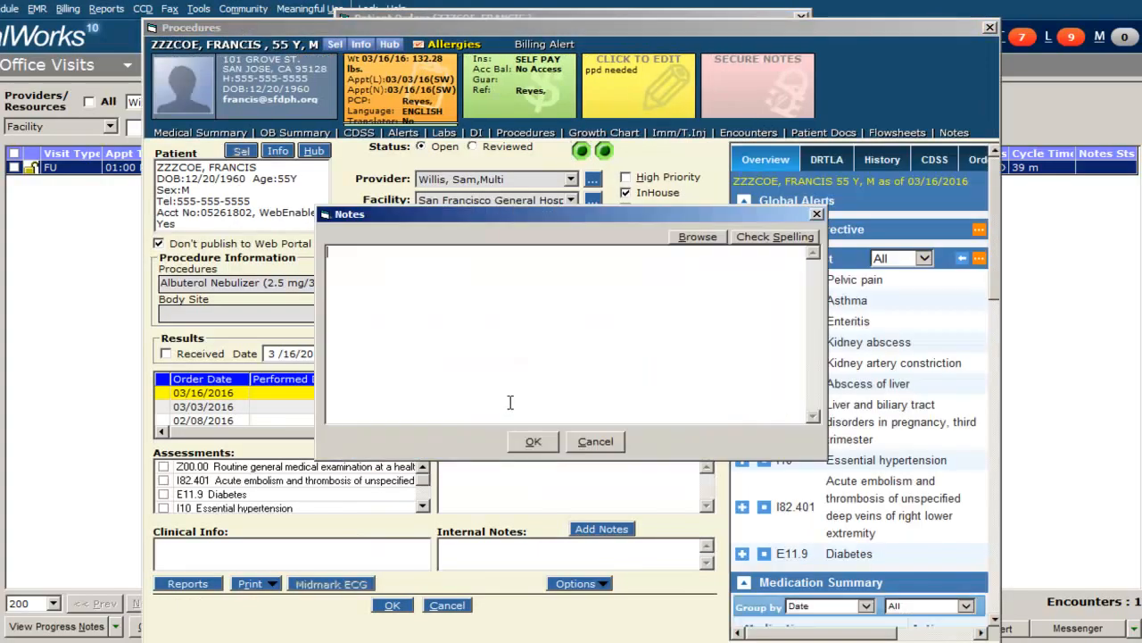
{"action": "type", "text": "completed"}
{"action": "left_click", "coordinate": [532, 441]}
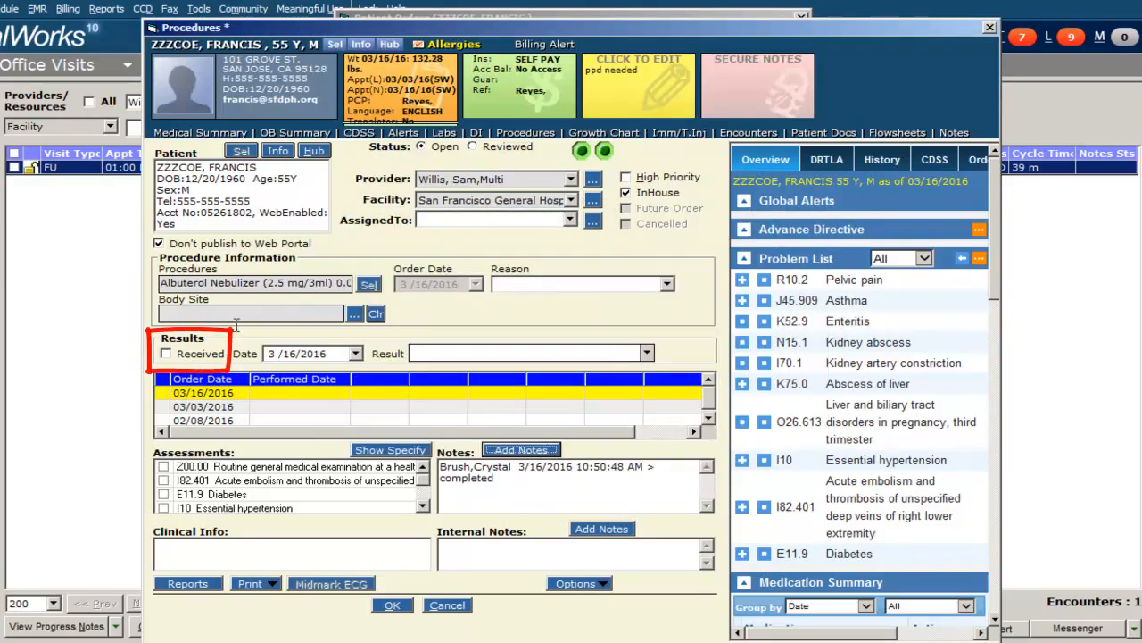
{"action": "left_click", "coordinate": [179, 355]}
{"action": "left_click", "coordinate": [472, 147]}
{"action": "left_click", "coordinate": [398, 606]}
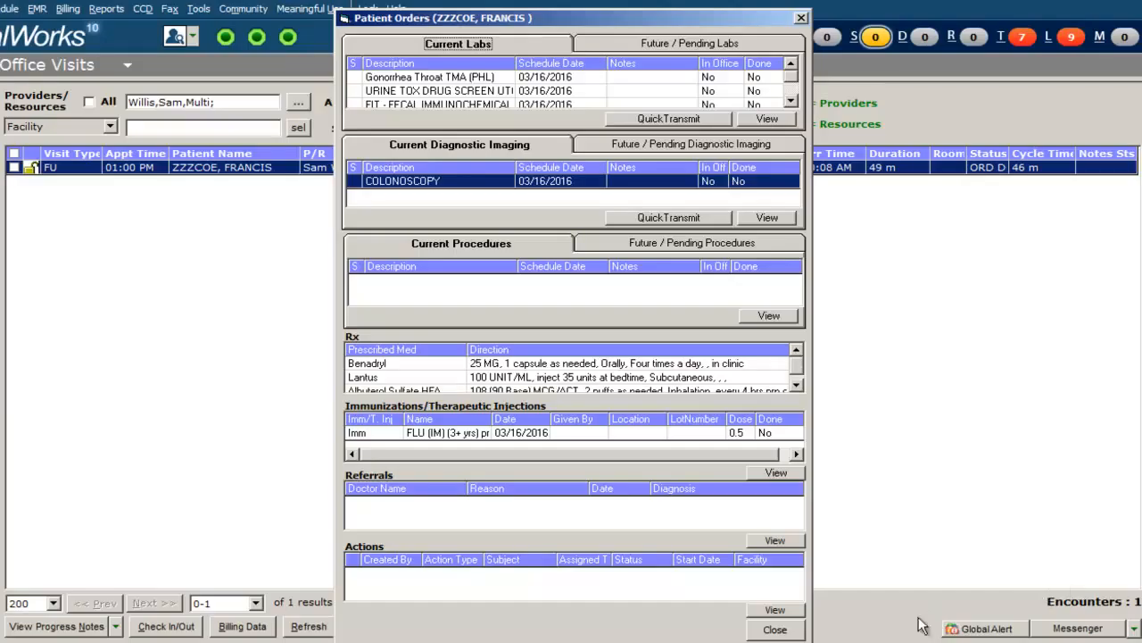
{"action": "left_click", "coordinate": [775, 629]}
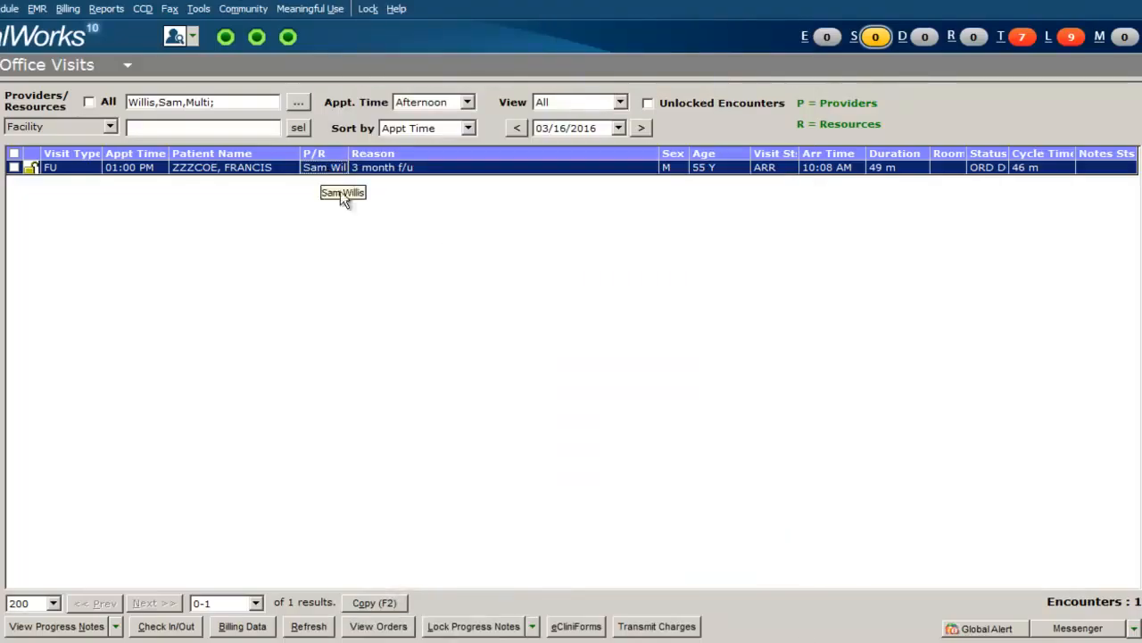
Open the visit's progress note and add a time-stamped note given to the Benadryl medication under Treatment.
{"action": "double_click", "coordinate": [301, 167]}
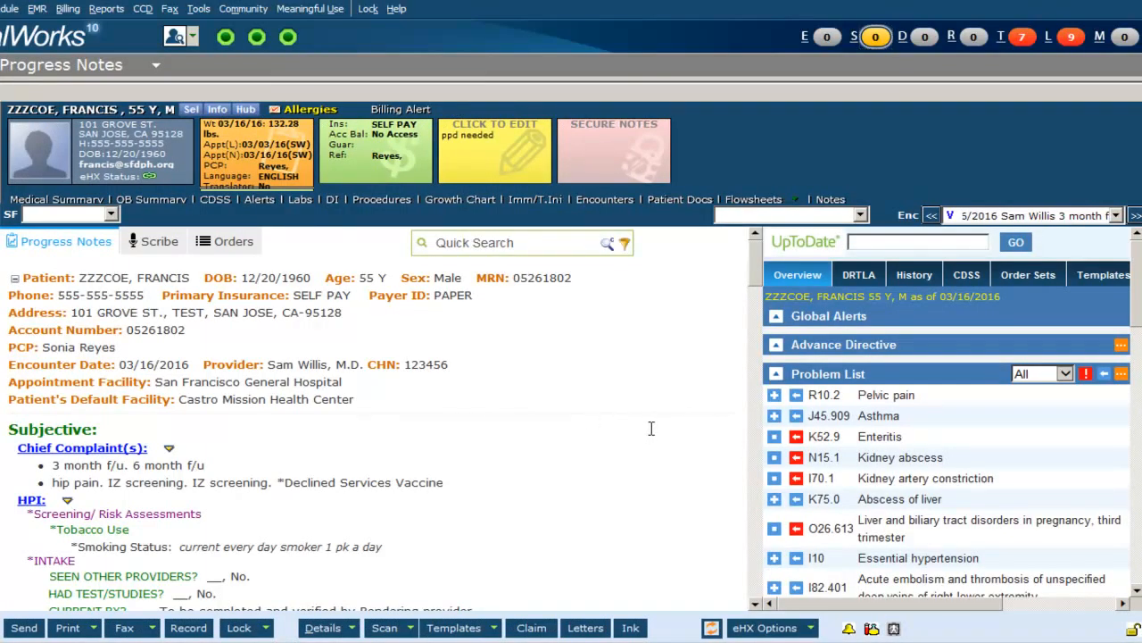
{"action": "scroll", "coordinate": [651, 429], "scroll_direction": "down", "scroll_amount": 20}
{"action": "scroll", "coordinate": [658, 451], "scroll_direction": "down", "scroll_amount": 8}
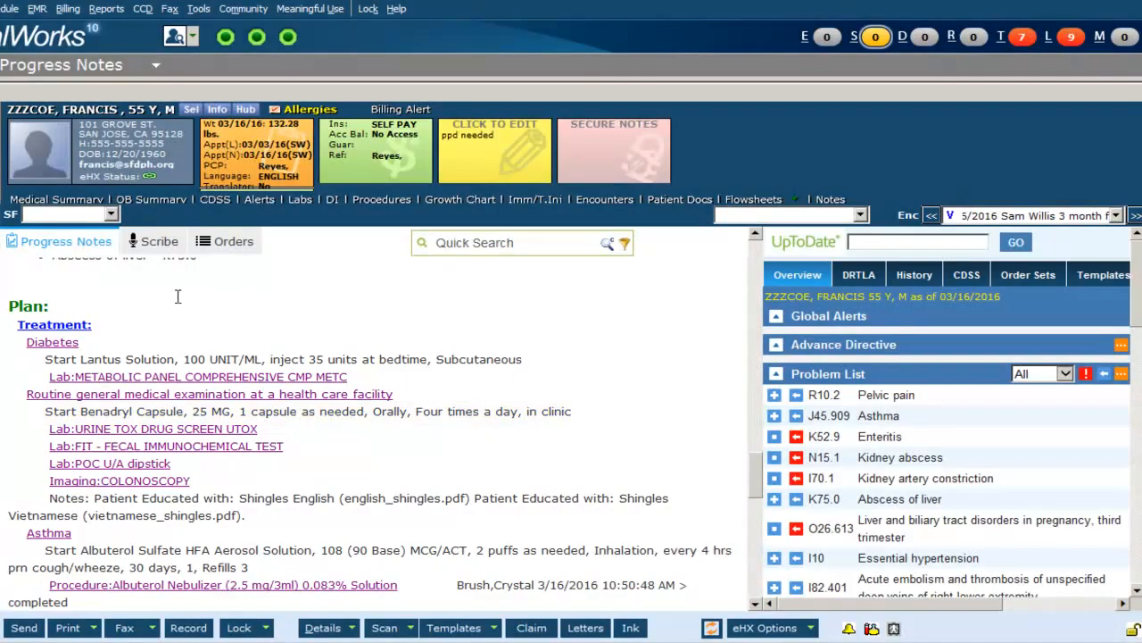
{"action": "left_click", "coordinate": [81, 326]}
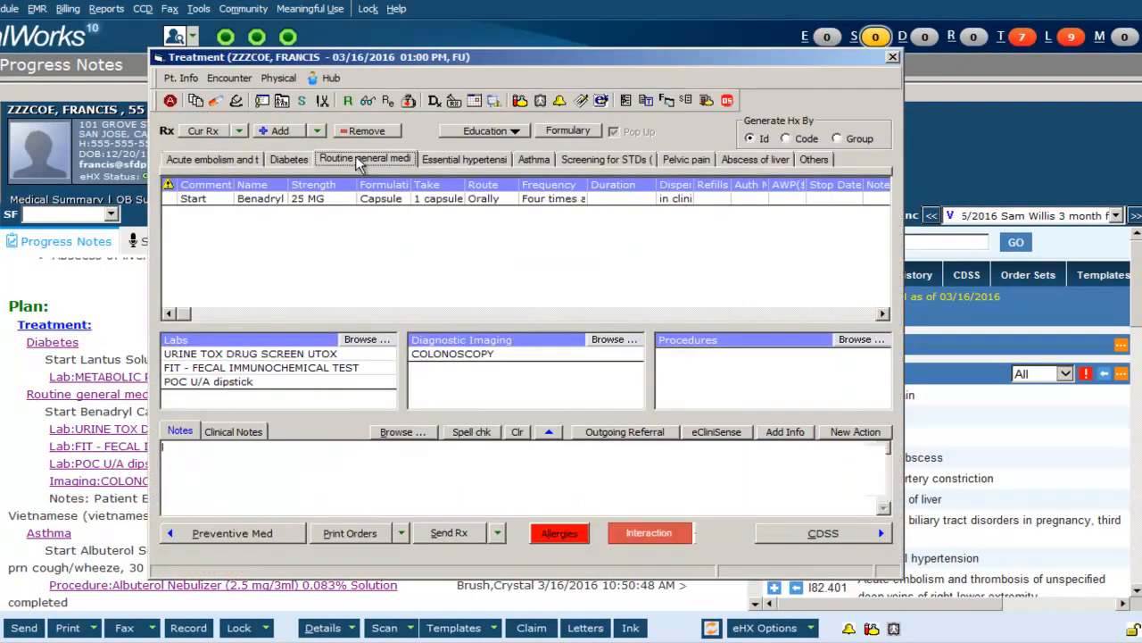
{"action": "left_click", "coordinate": [877, 200]}
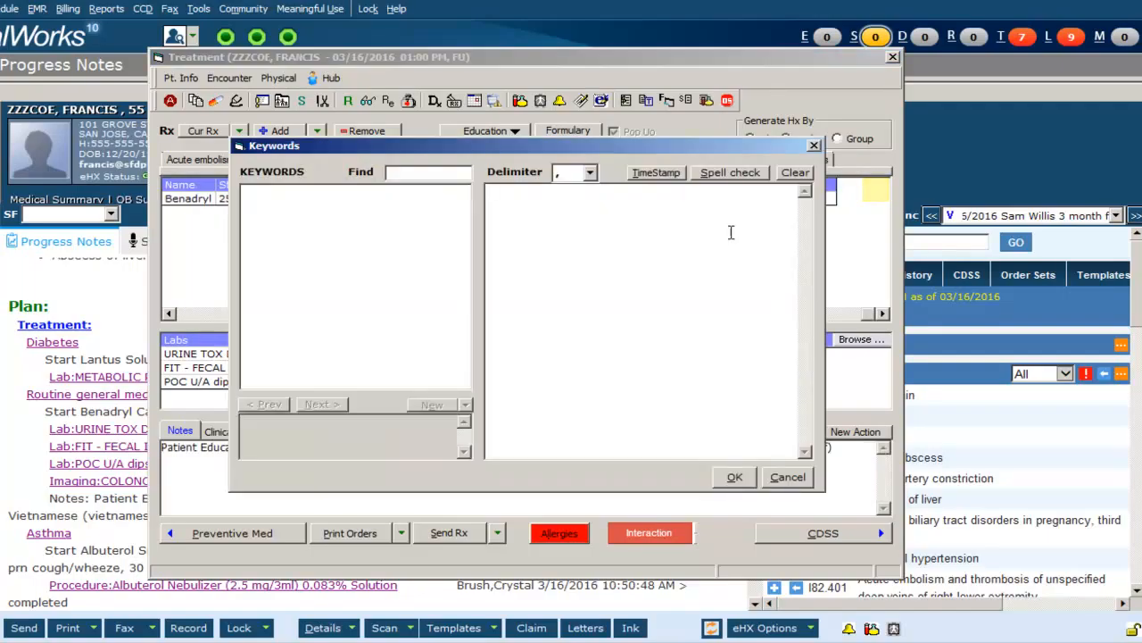
{"action": "left_click", "coordinate": [660, 172]}
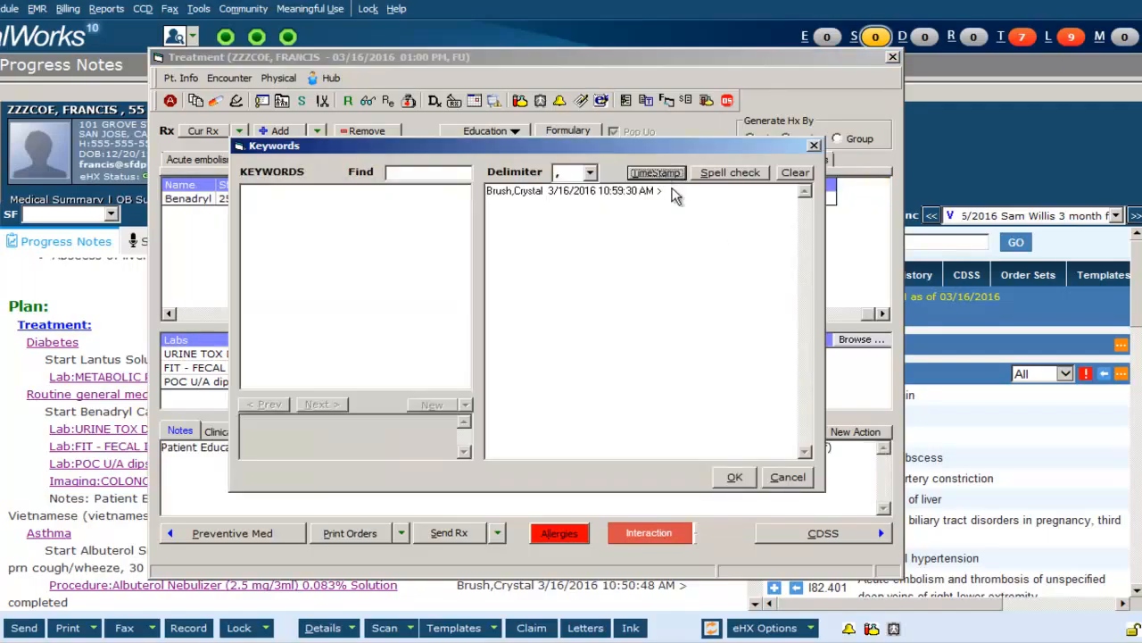
{"action": "type", "text": "given"}
{"action": "left_click", "coordinate": [732, 477]}
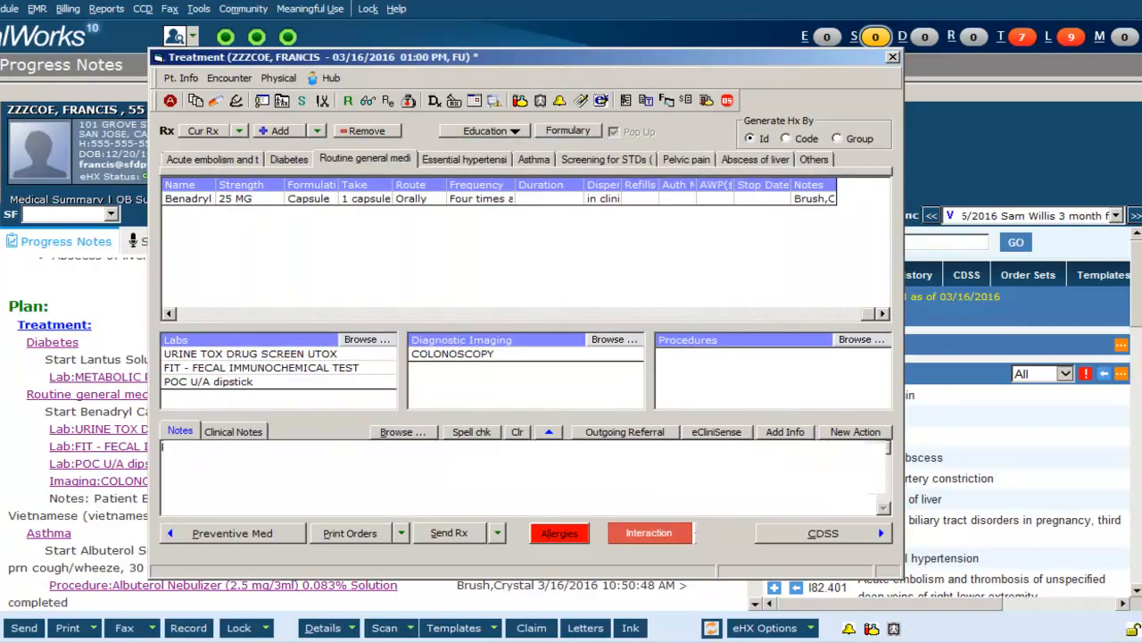
{"action": "key", "text": "Escape"}
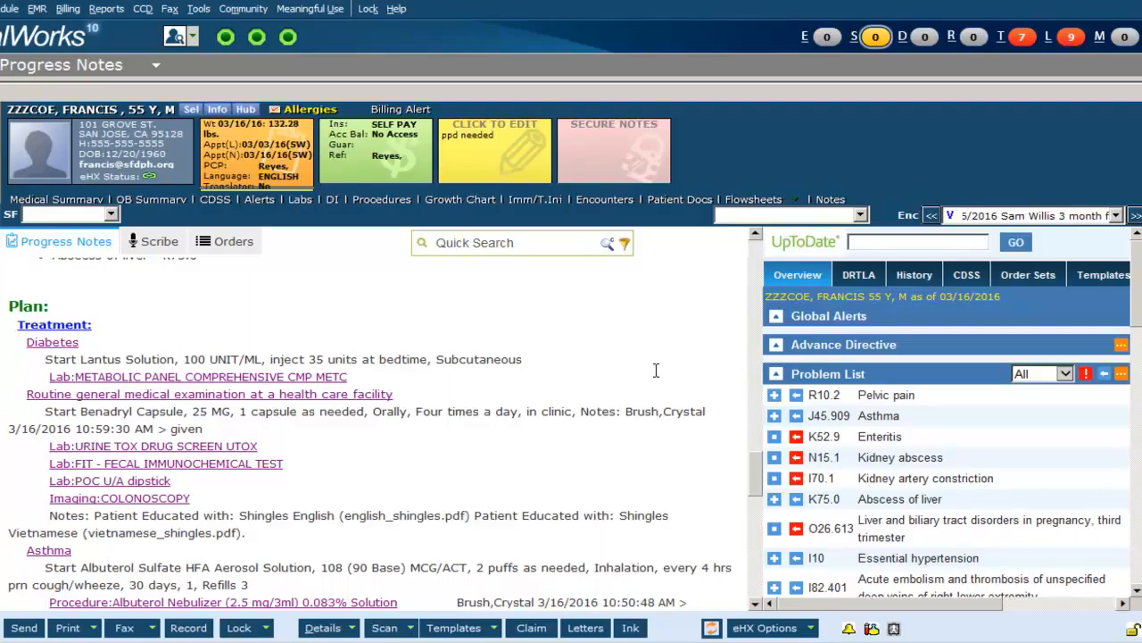
Open the FLU (IM) (3+ yrs) preservative free immunization details, set the dose unit to microliter and pick lot 157805.
{"action": "left_click", "coordinate": [1085, 279]}
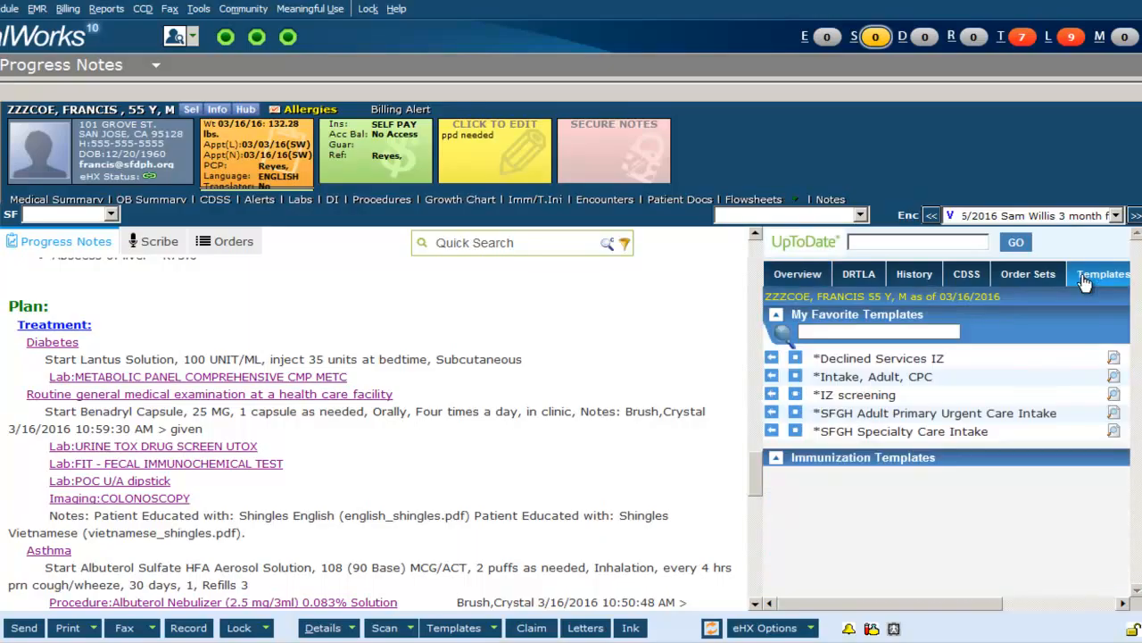
{"action": "left_click", "coordinate": [772, 398]}
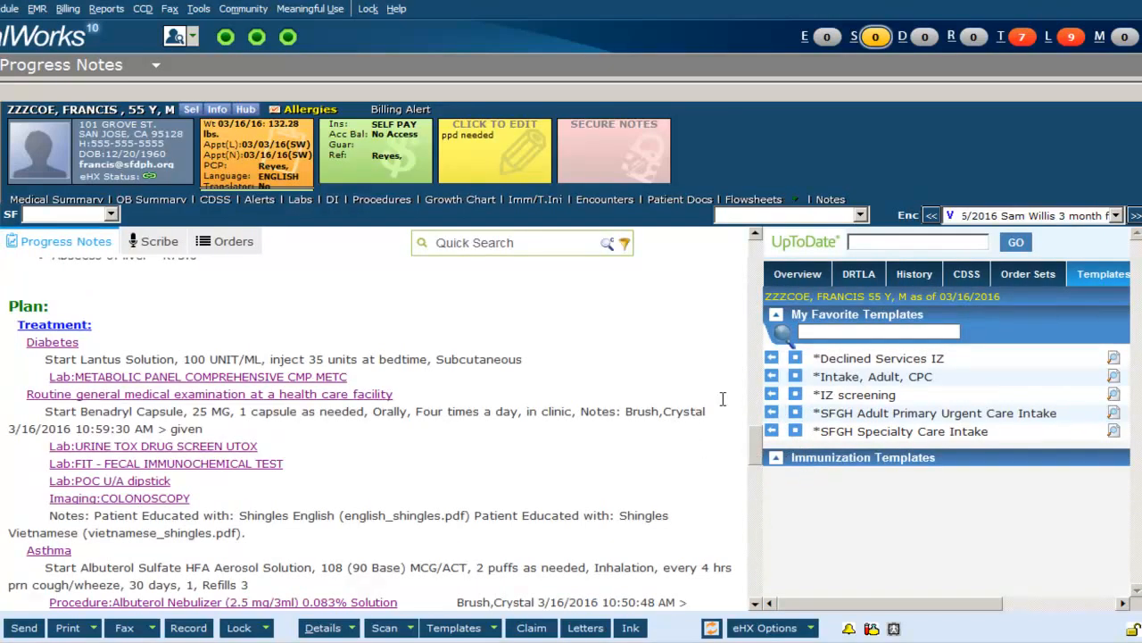
{"action": "left_click_drag", "start_coordinate": [756, 433], "coordinate": [760, 550]}
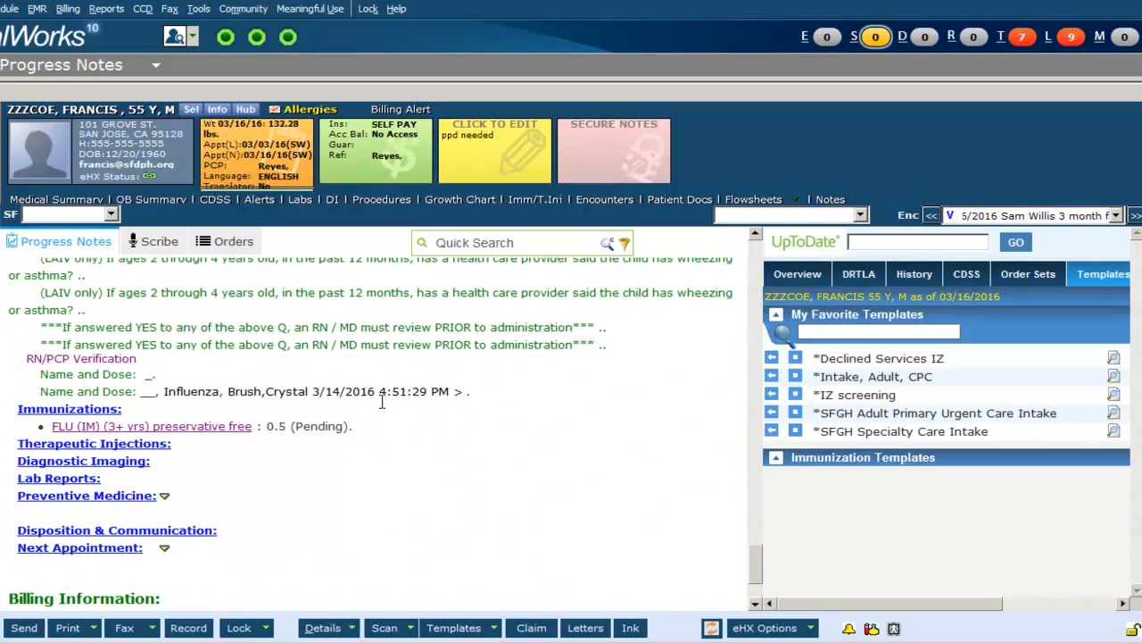
{"action": "left_click", "coordinate": [239, 427]}
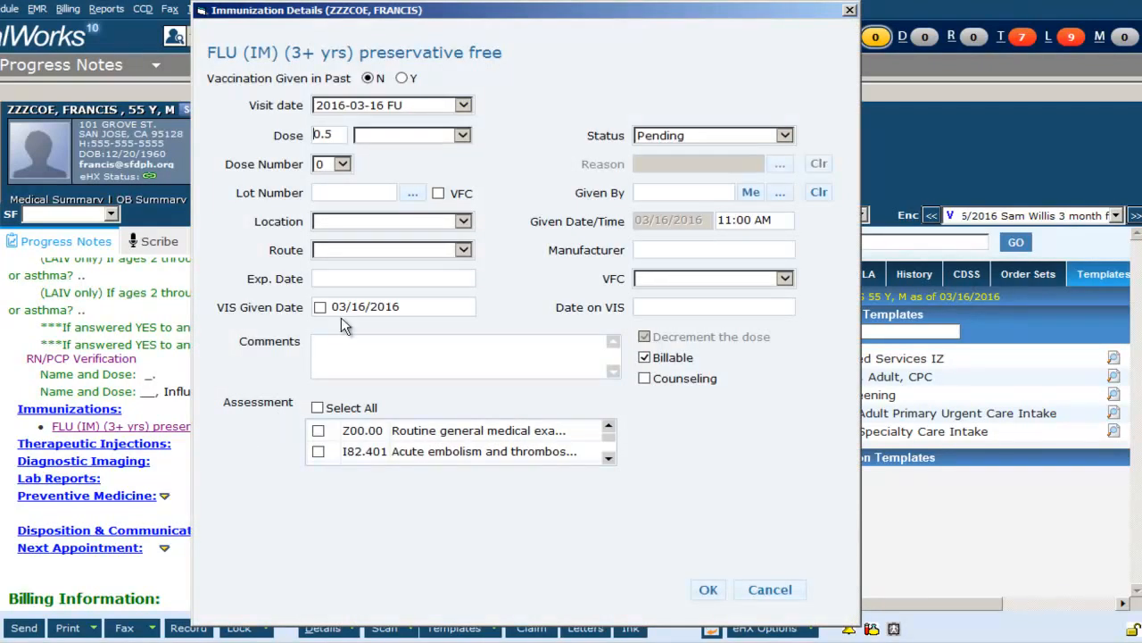
{"action": "left_click", "coordinate": [461, 135]}
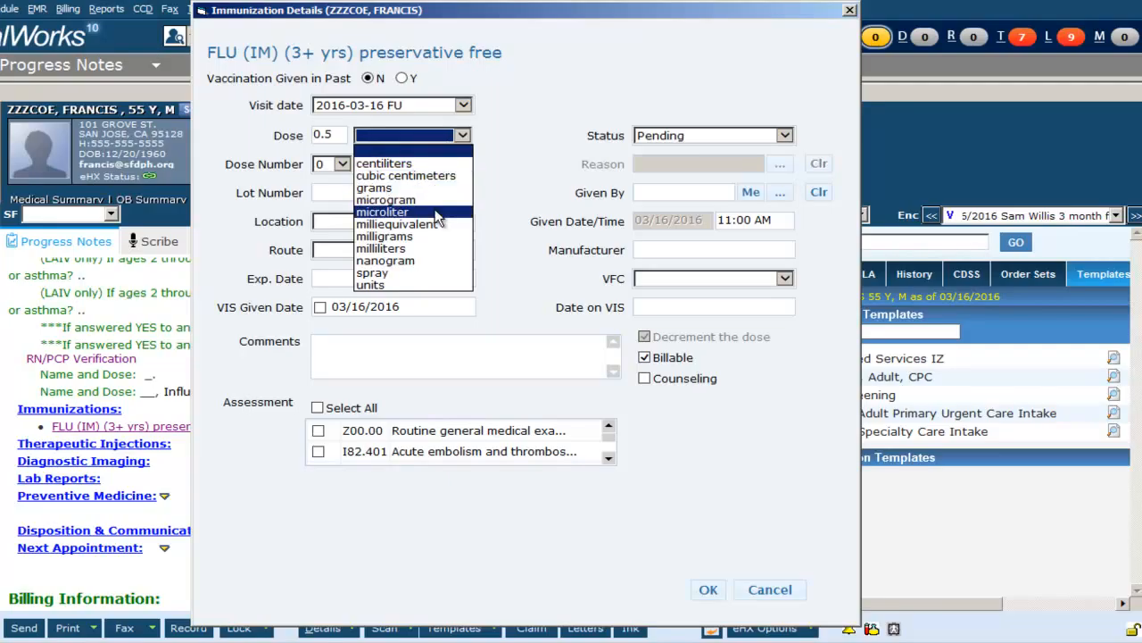
{"action": "left_click", "coordinate": [435, 213]}
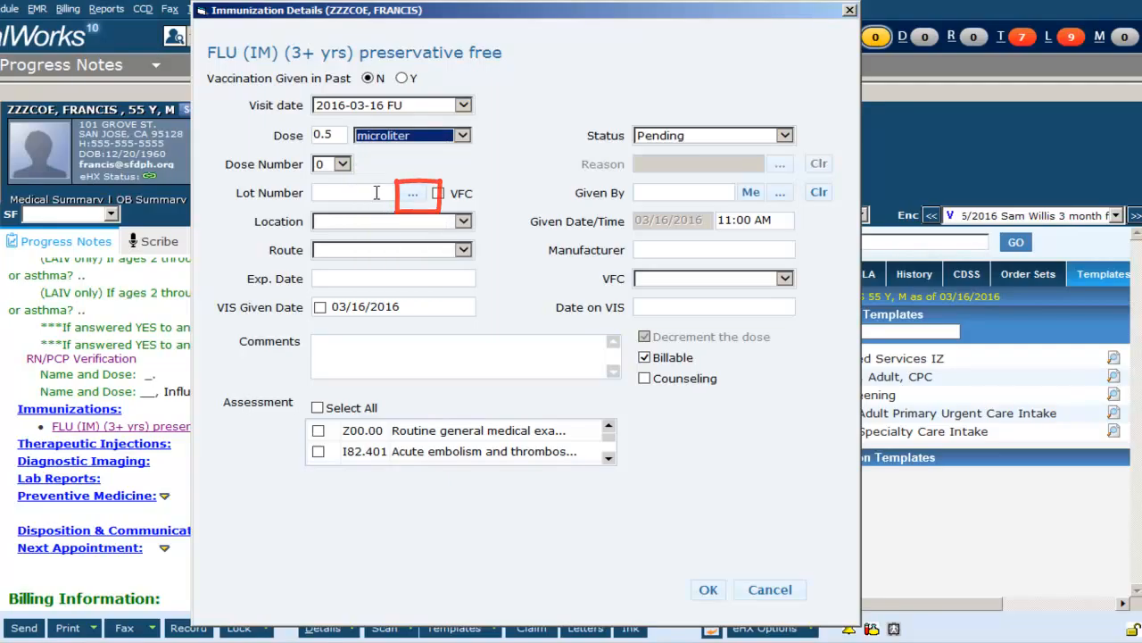
{"action": "left_click", "coordinate": [410, 193]}
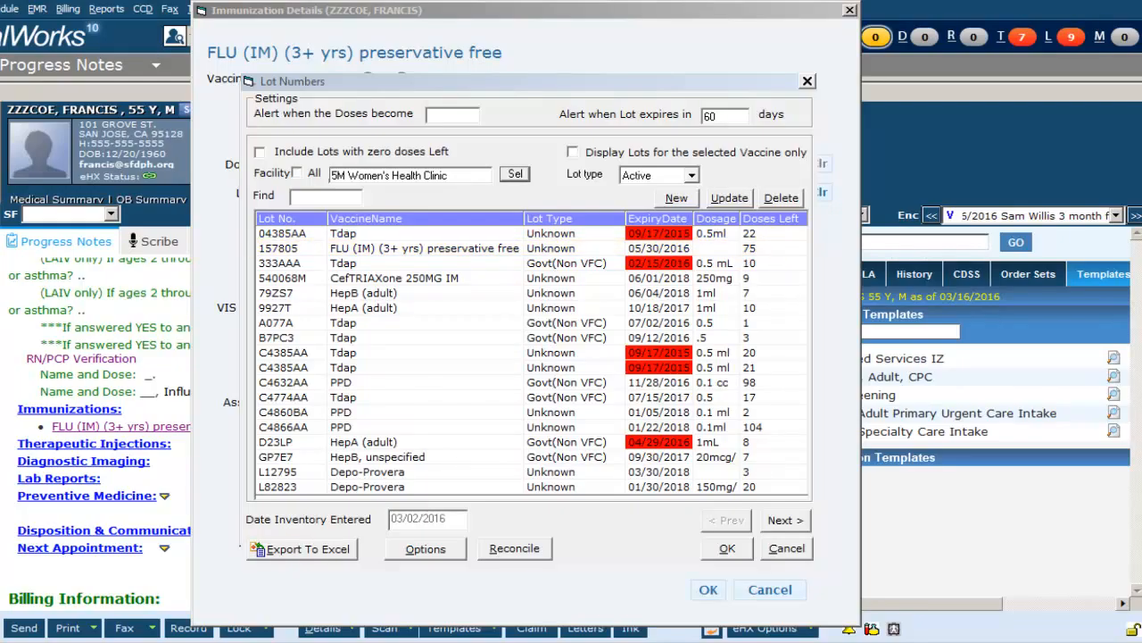
{"action": "left_click", "coordinate": [728, 548]}
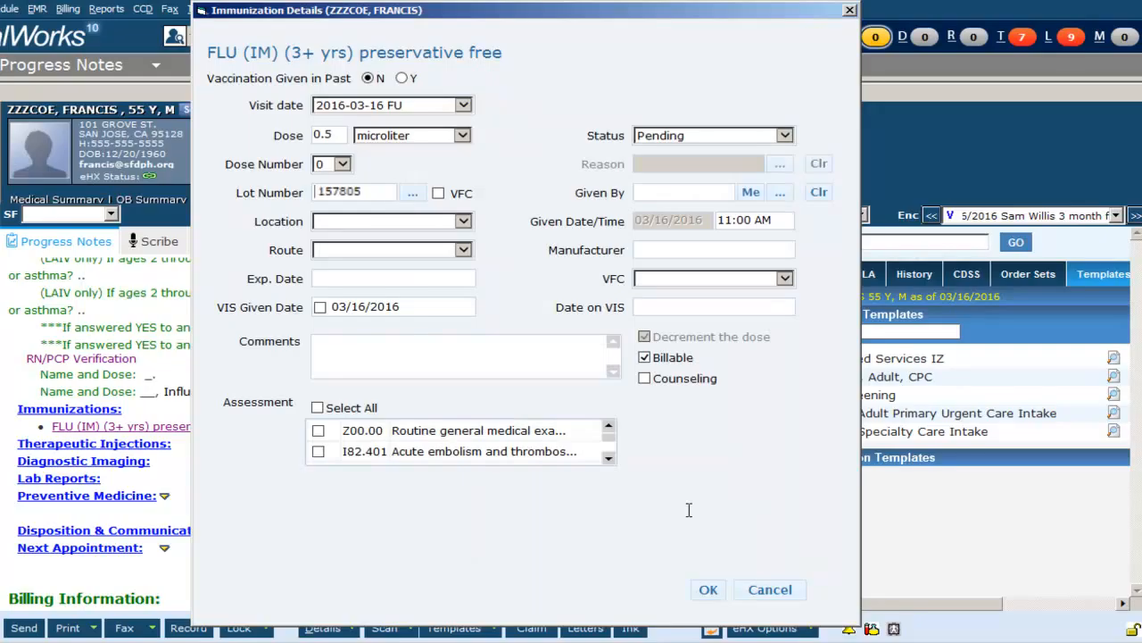
Set the flu vaccine location to Left Arm and route to Intramuscular, mark it given by yourself, and save.
{"action": "left_click", "coordinate": [459, 221]}
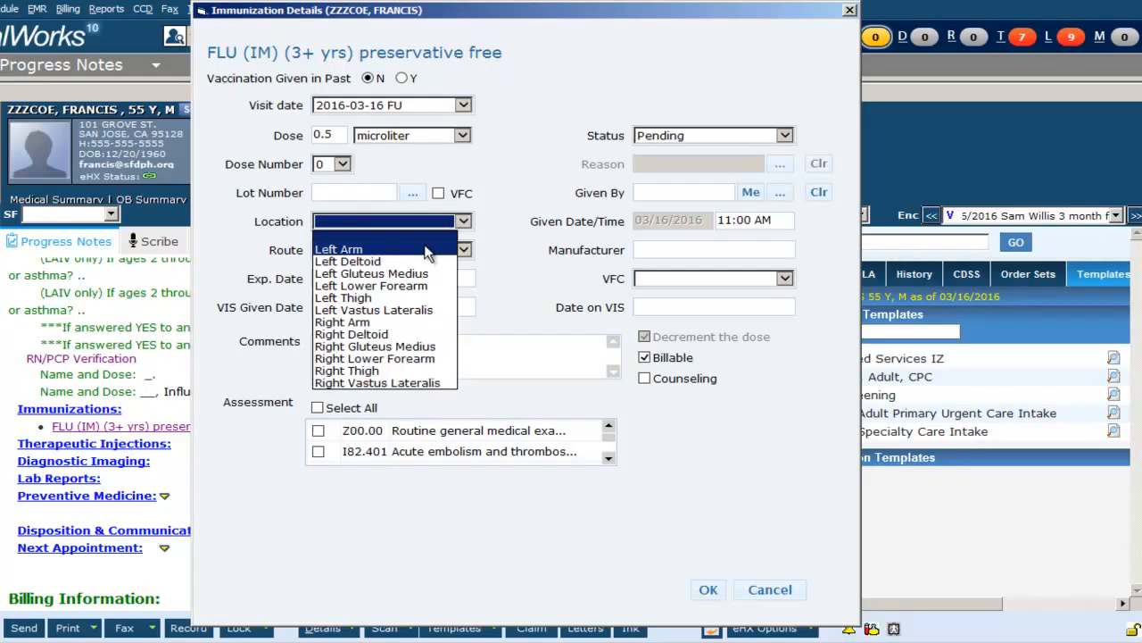
{"action": "left_click", "coordinate": [427, 251]}
{"action": "left_click", "coordinate": [463, 250]}
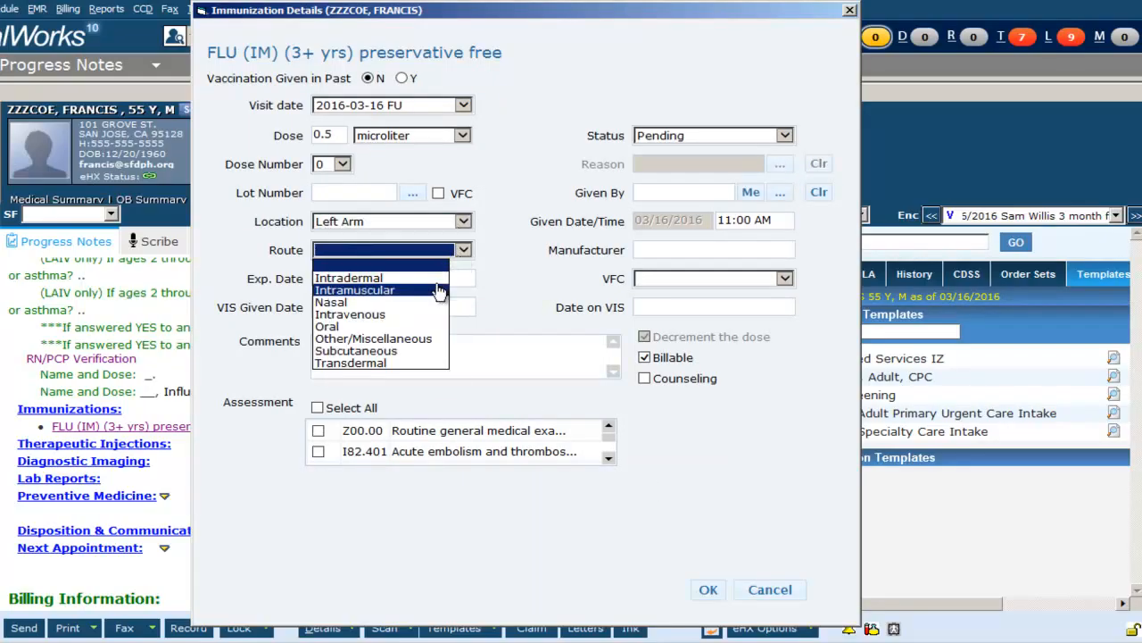
{"action": "left_click", "coordinate": [437, 288]}
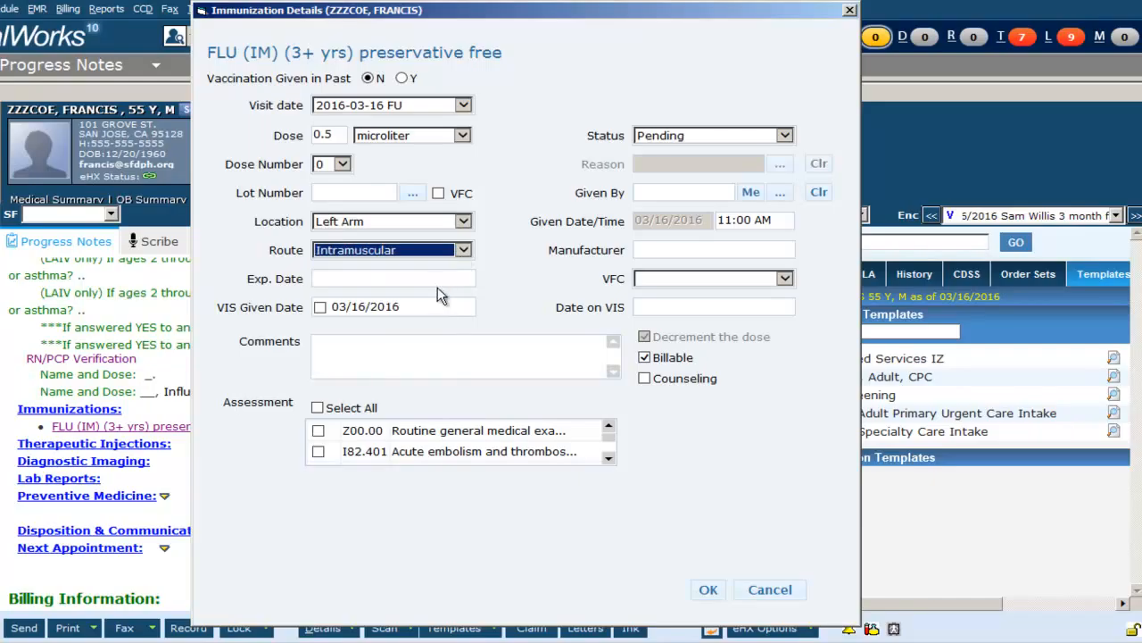
{"action": "left_click", "coordinate": [748, 192]}
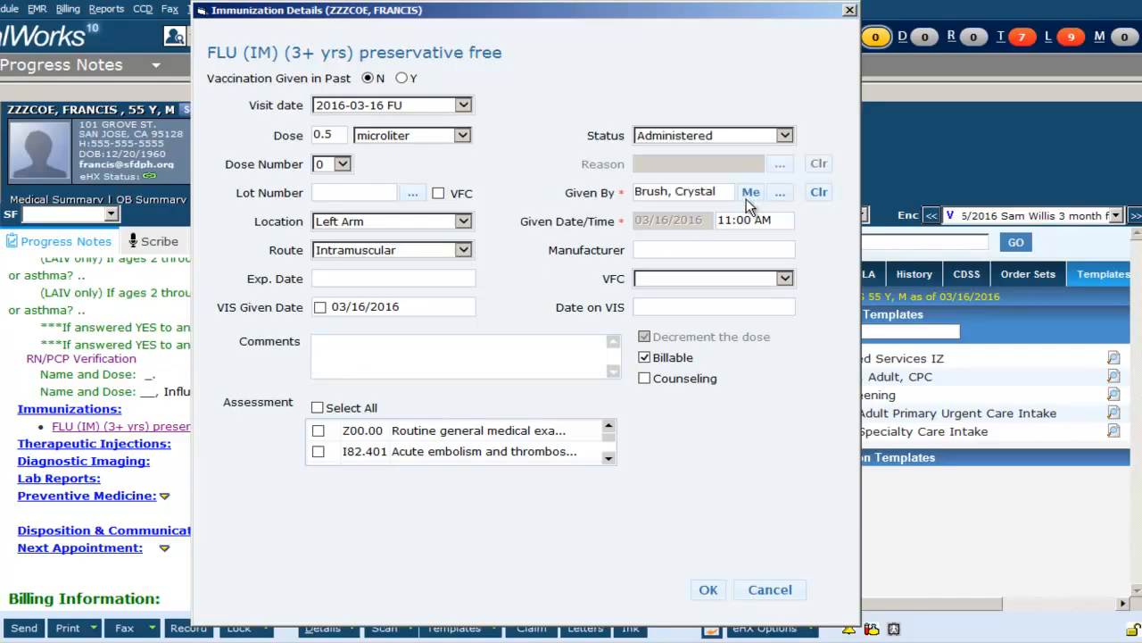
{"action": "left_click", "coordinate": [707, 593]}
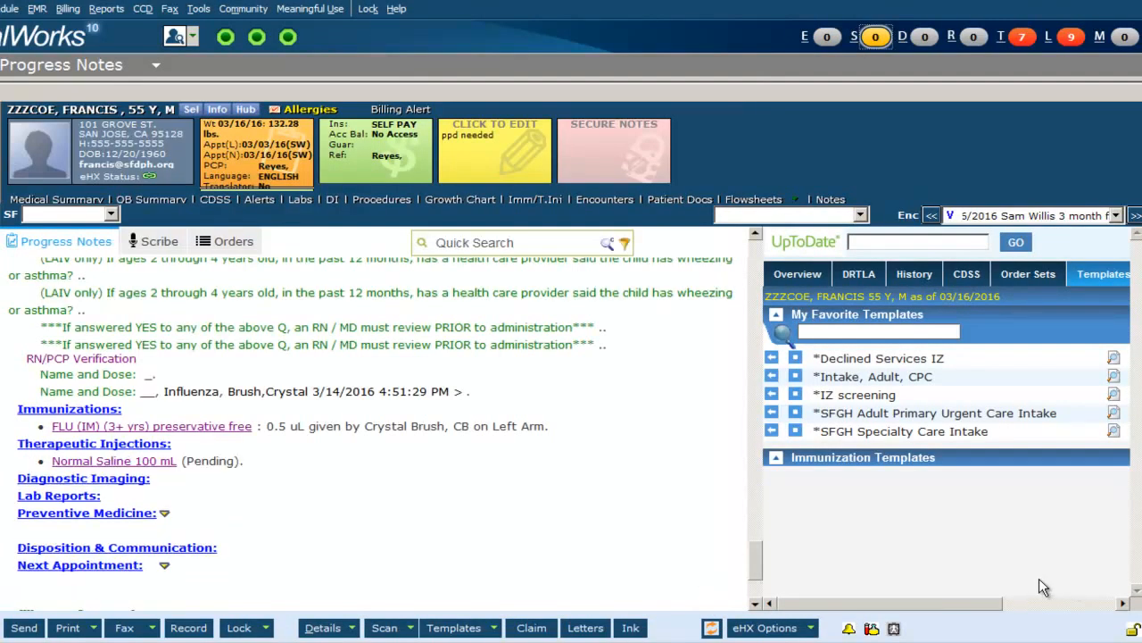
Open the Normal Saline 100 mL therapeutic injection details and set the dose to 0.5 centiliters.
{"action": "left_click", "coordinate": [158, 463]}
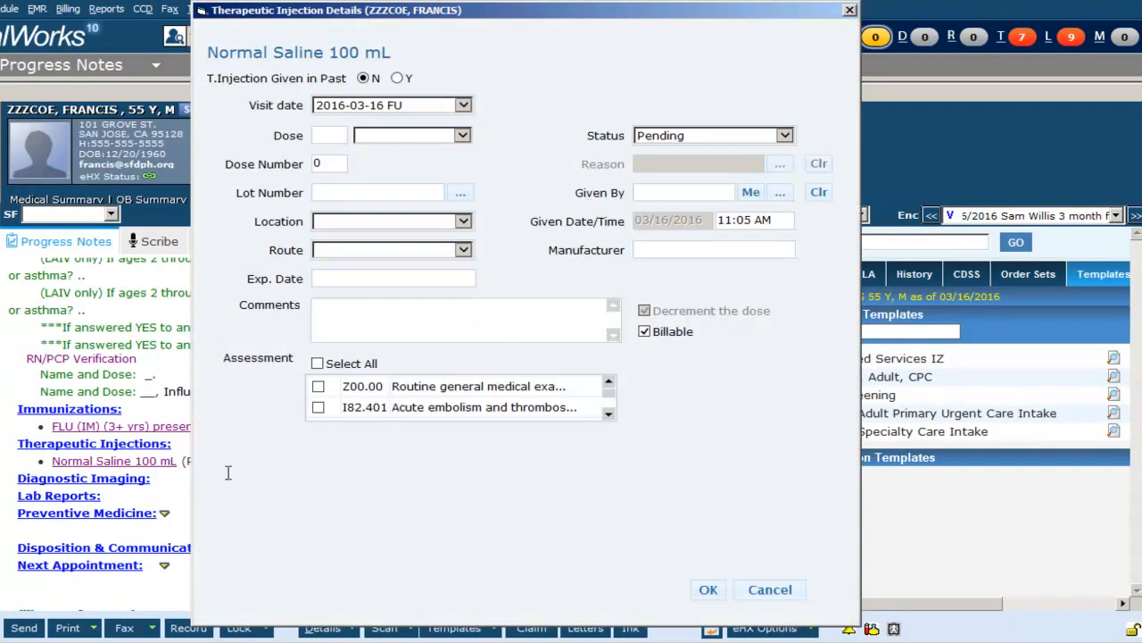
{"action": "left_click", "coordinate": [337, 138]}
{"action": "type", "text": "0.5"}
{"action": "left_click", "coordinate": [460, 135]}
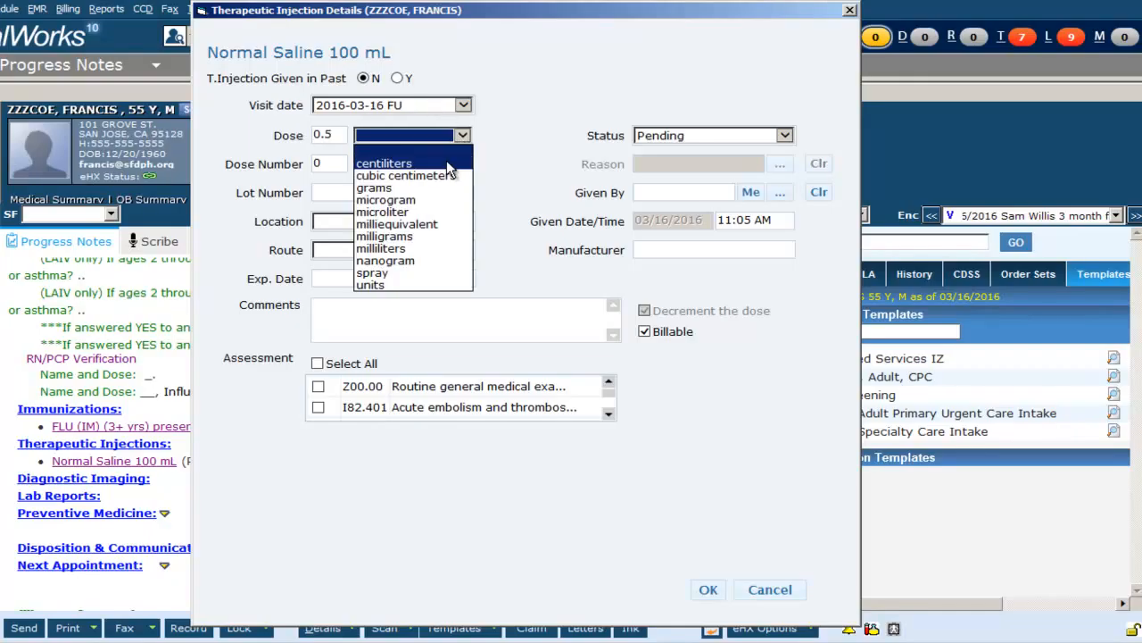
{"action": "left_click", "coordinate": [447, 165]}
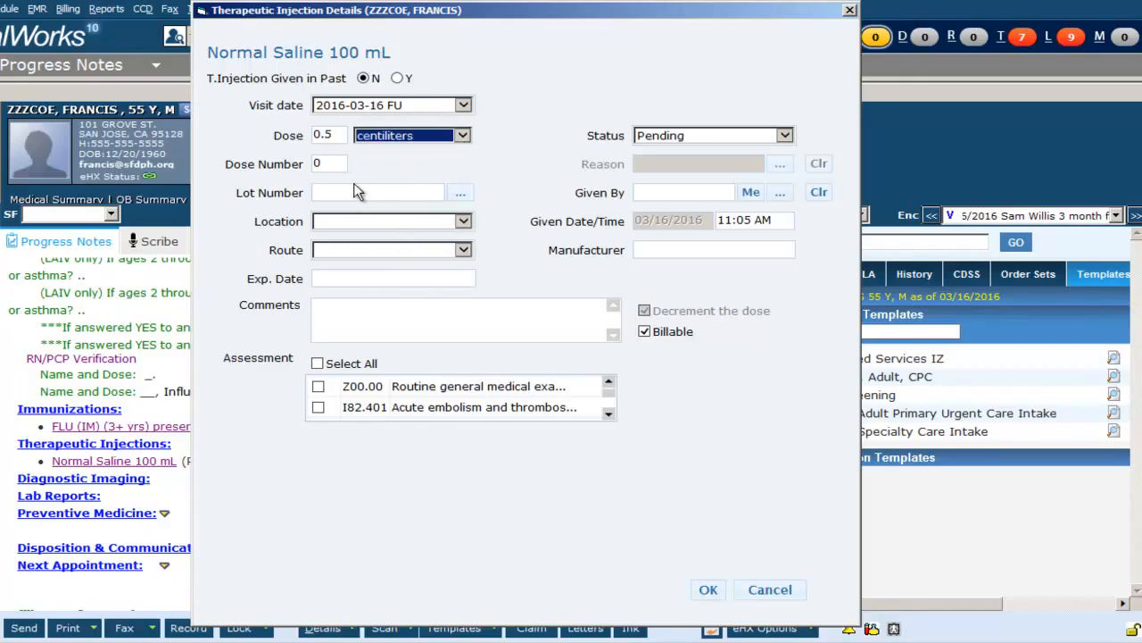
{"action": "left_click", "coordinate": [461, 196]}
{"action": "left_click", "coordinate": [721, 525]}
Set the saline injection location to intradermal and route to Intradermal, mark it given by yourself, and save.
{"action": "left_click", "coordinate": [463, 222]}
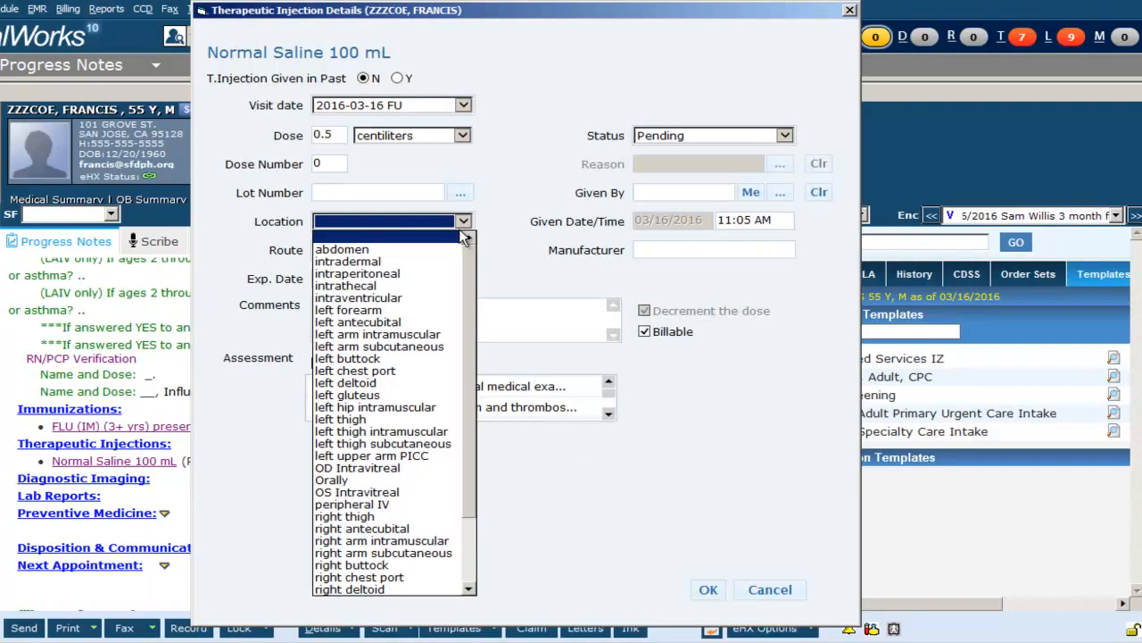
{"action": "left_click", "coordinate": [446, 256]}
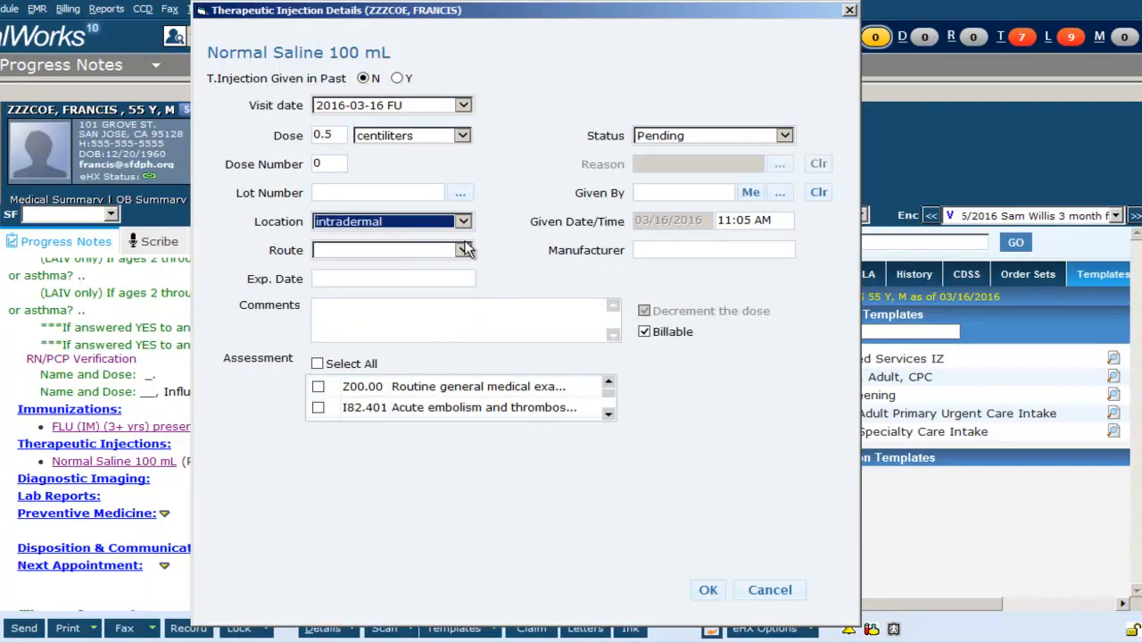
{"action": "left_click", "coordinate": [463, 249]}
{"action": "left_click", "coordinate": [439, 273]}
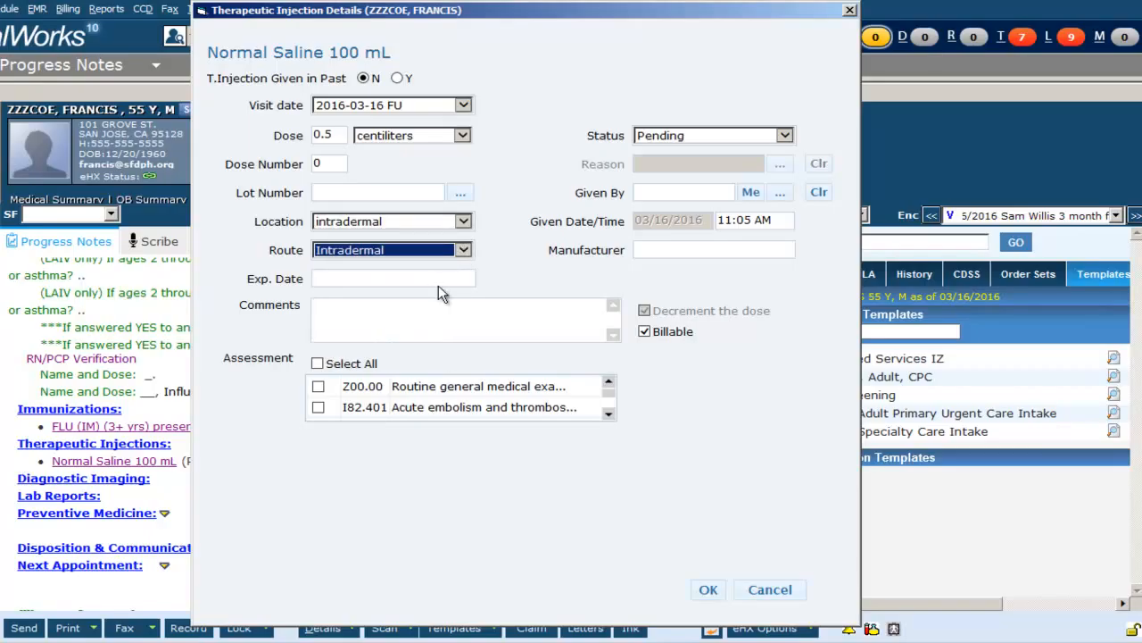
{"action": "left_click", "coordinate": [750, 193]}
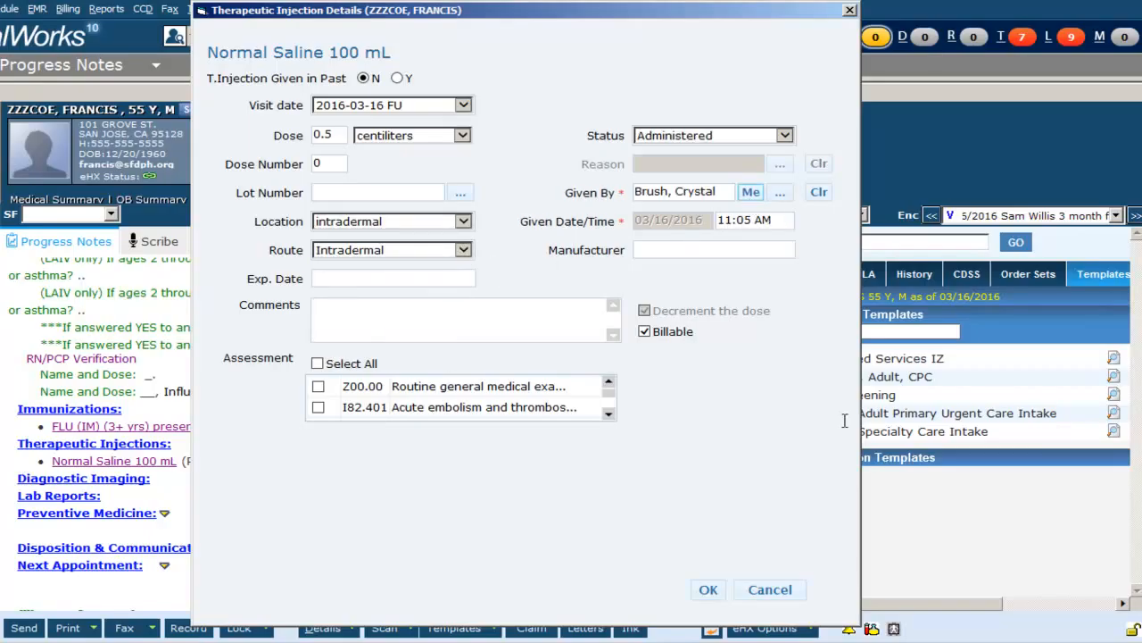
{"action": "left_click", "coordinate": [707, 590]}
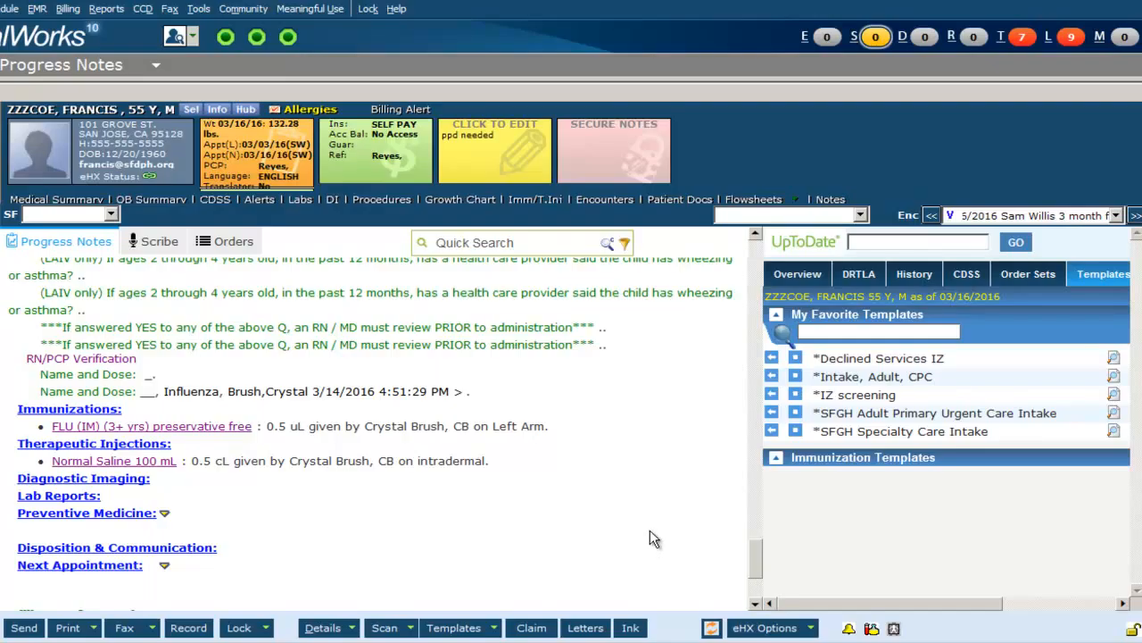
Open the Treatment window from the Plan and launch Patient Education.
{"action": "scroll", "coordinate": [650, 539], "scroll_direction": "up", "scroll_amount": 15}
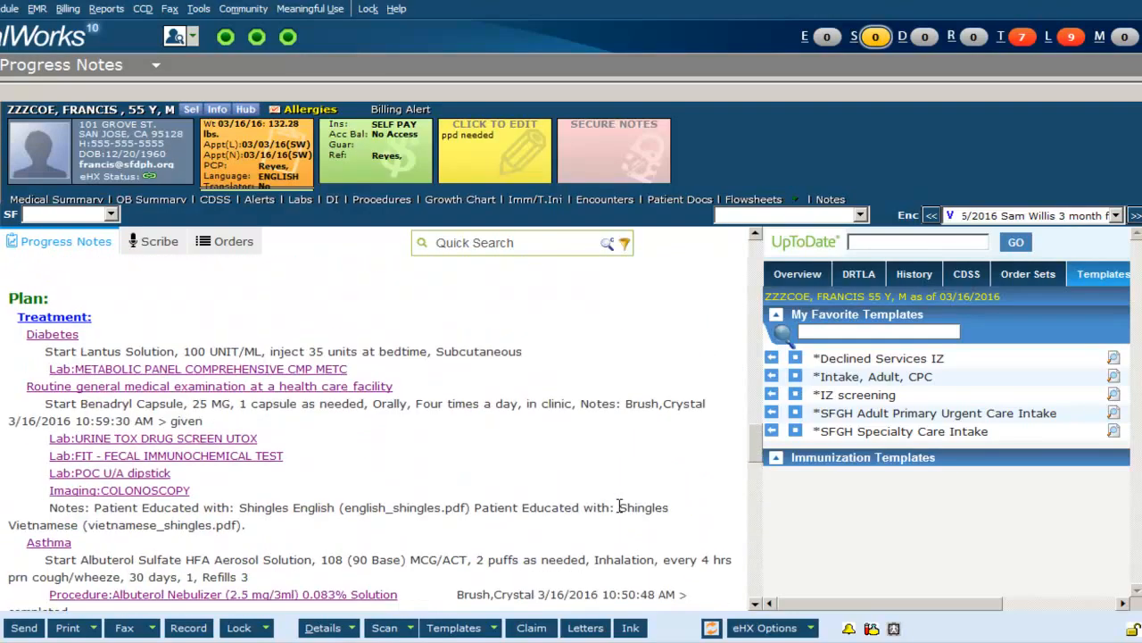
{"action": "left_click", "coordinate": [77, 318]}
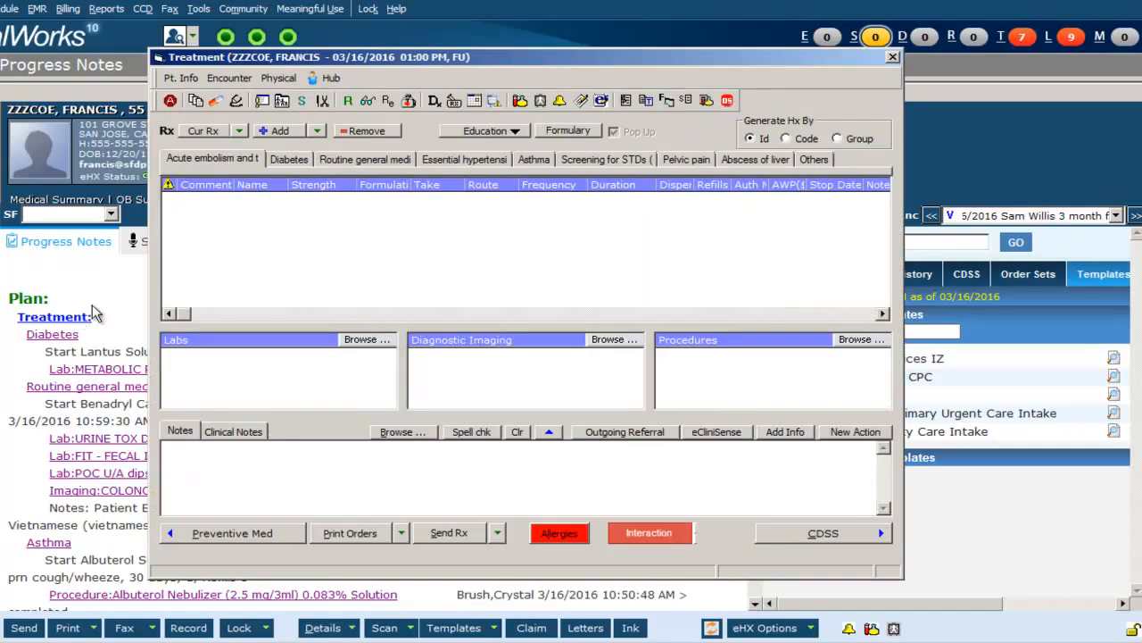
{"action": "left_click", "coordinate": [510, 129]}
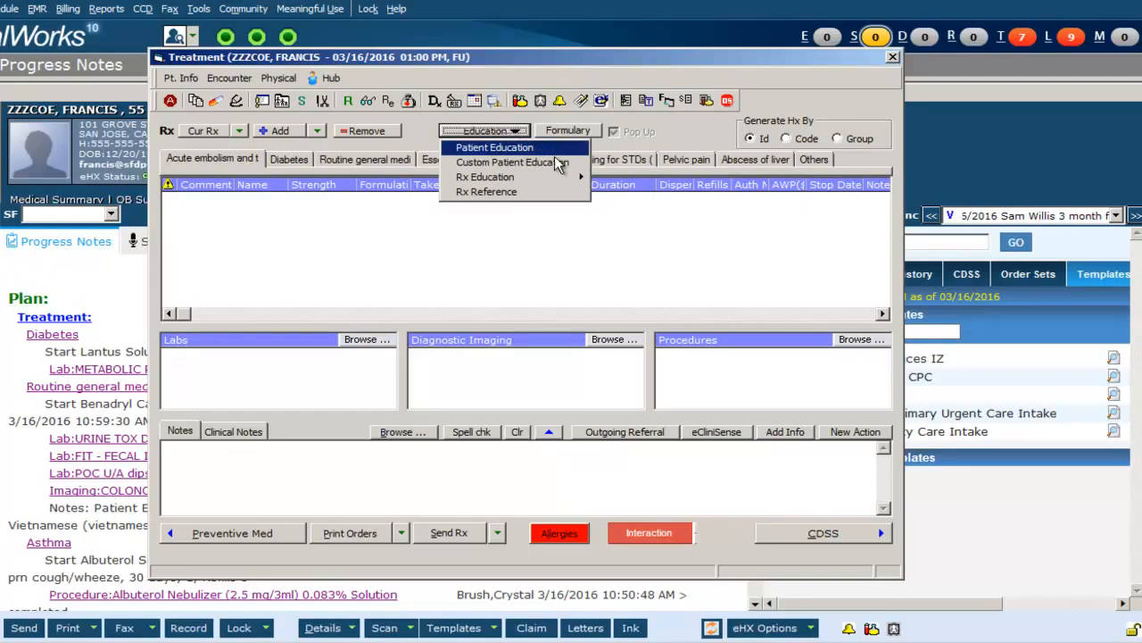
{"action": "mouse_move", "coordinate": [553, 176]}
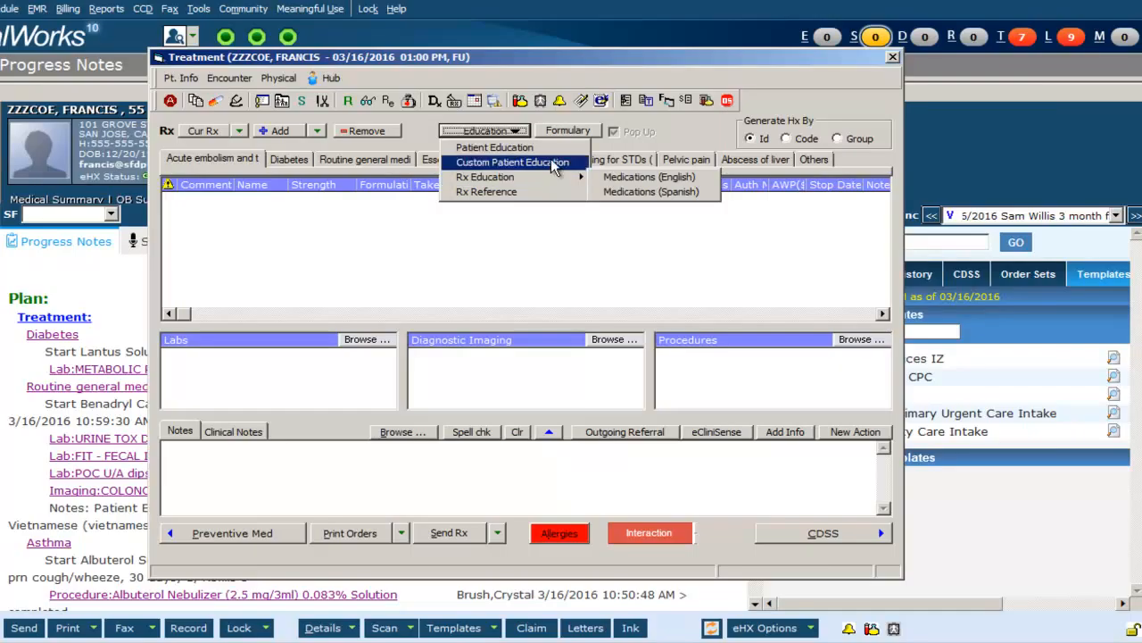
{"action": "left_click", "coordinate": [552, 148]}
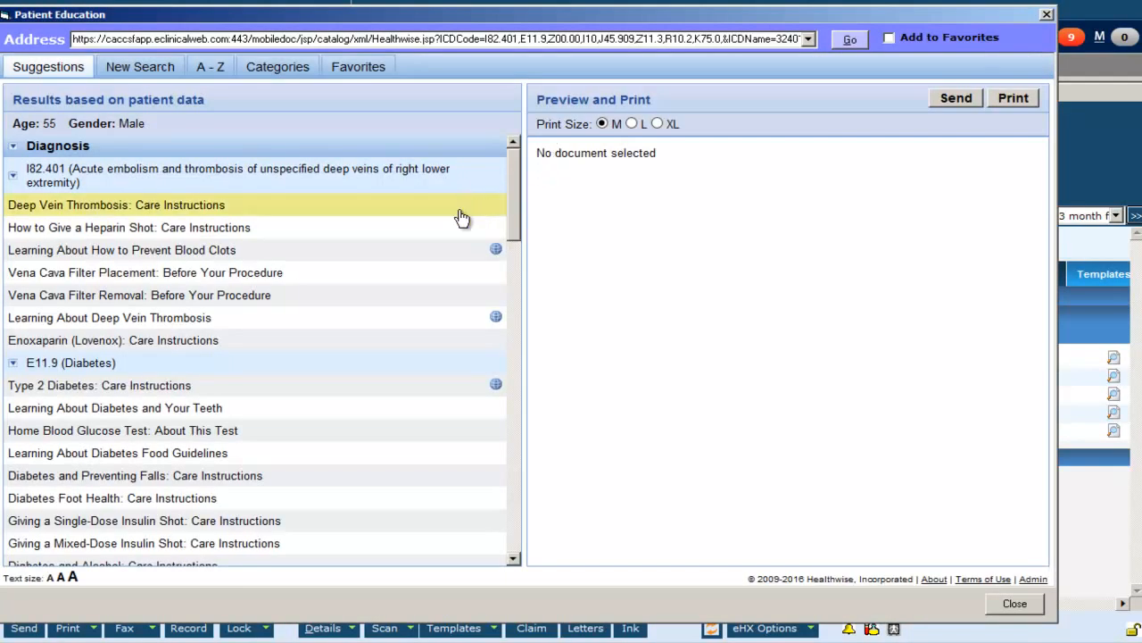
Print the Type 2 Diabetes: Care Instructions handout in Spanish and document it to the assessment.
{"action": "left_click", "coordinate": [434, 390]}
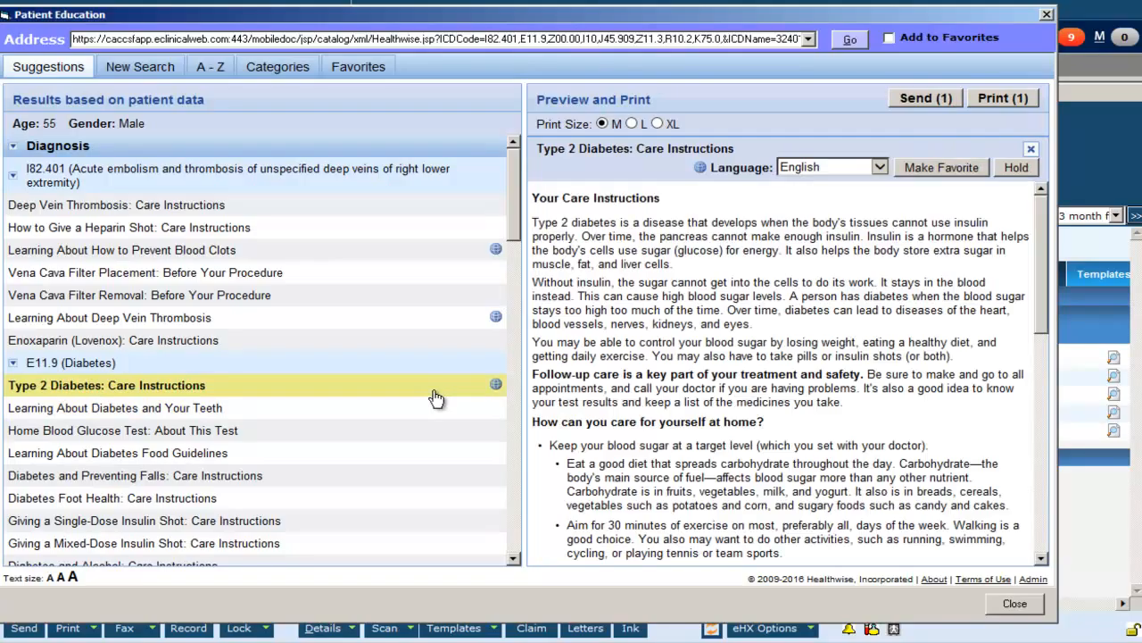
{"action": "left_click", "coordinate": [880, 169]}
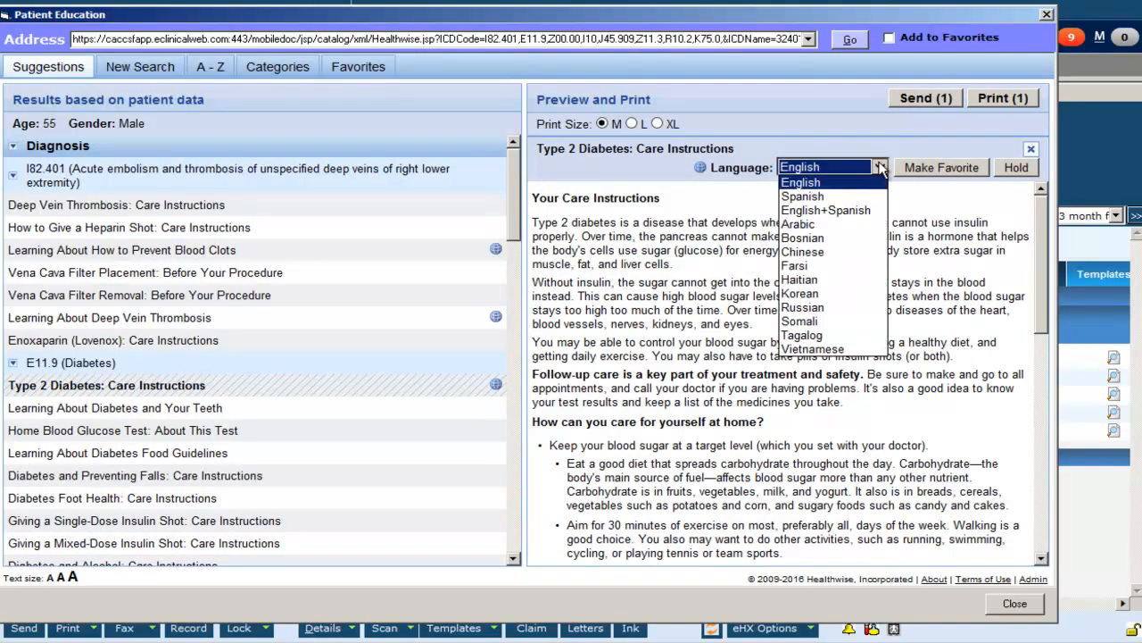
{"action": "left_click", "coordinate": [857, 196]}
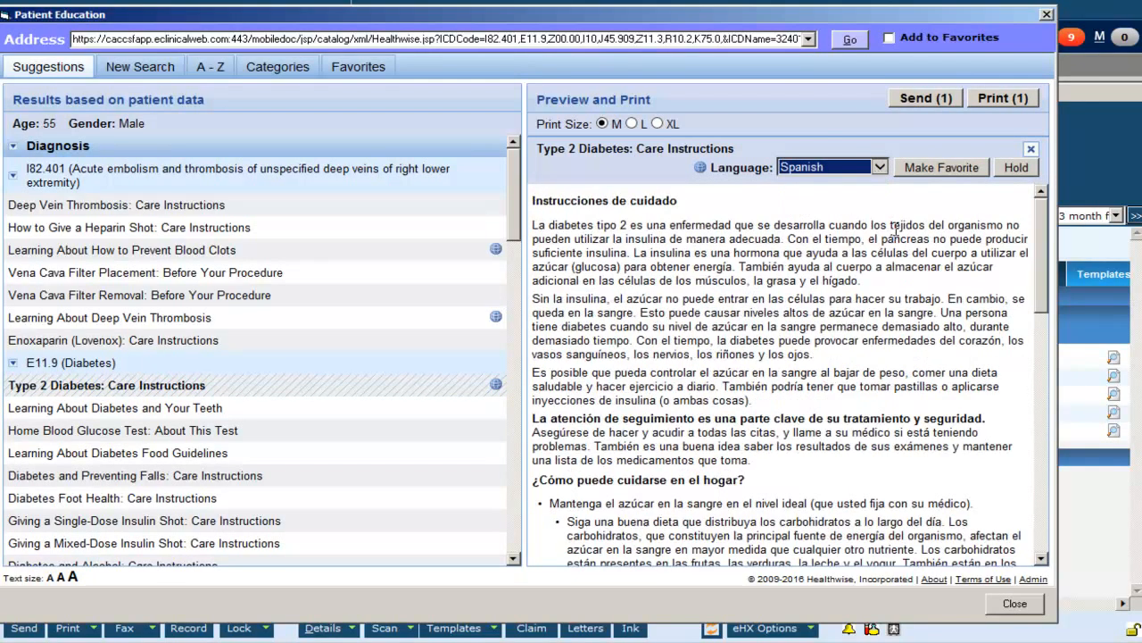
{"action": "left_click", "coordinate": [1009, 100]}
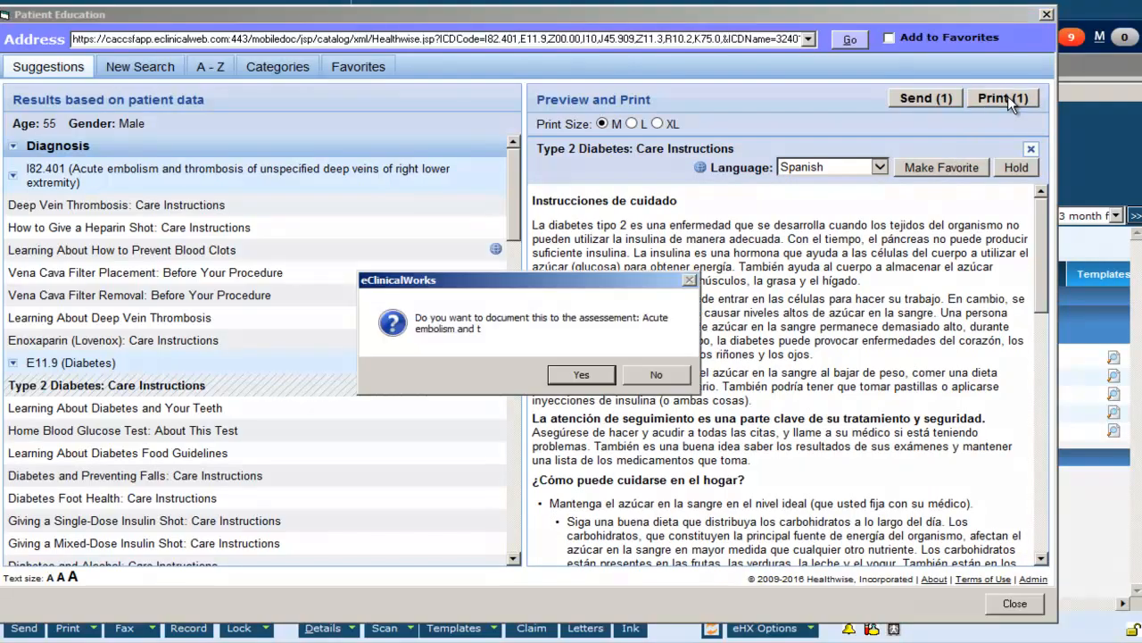
{"action": "left_click", "coordinate": [598, 375]}
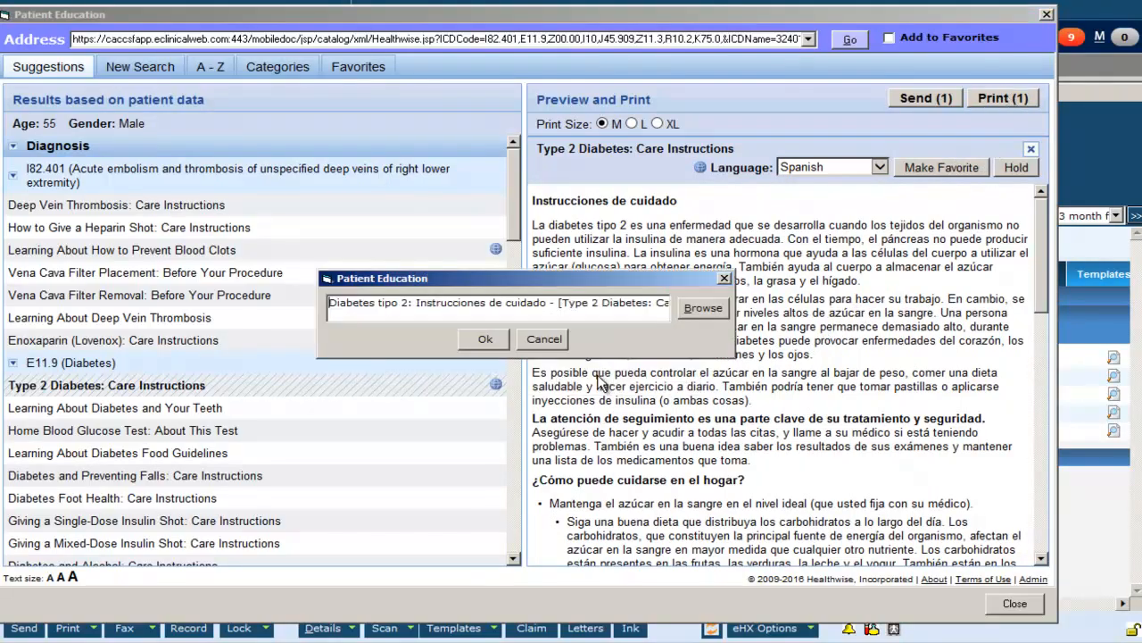
{"action": "left_click", "coordinate": [486, 339]}
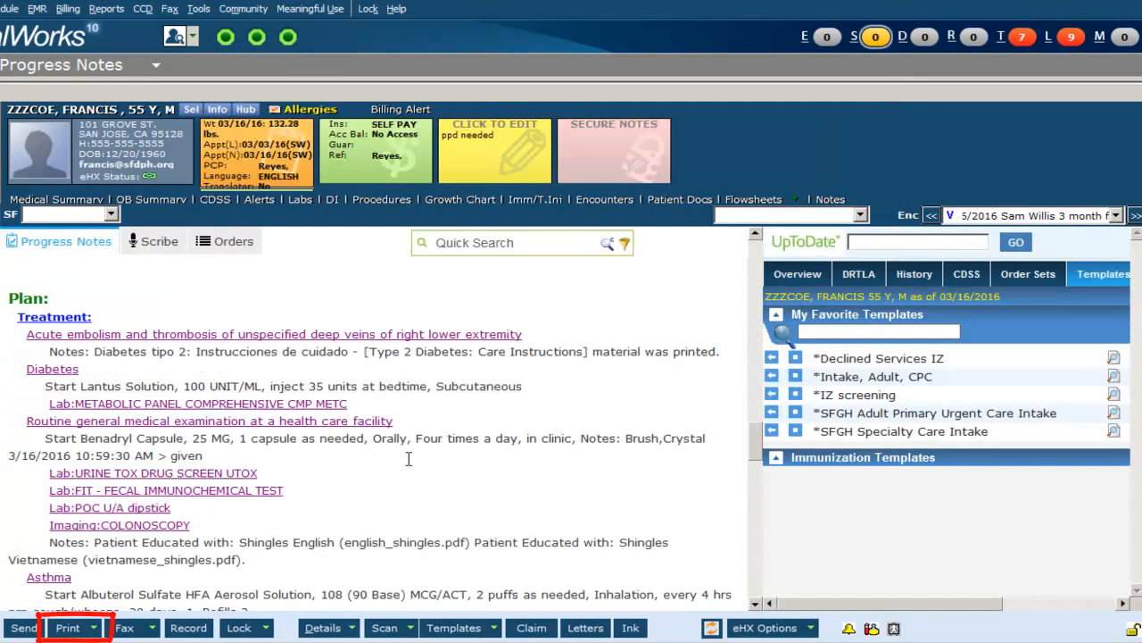
Print the visit summary with Problem List excluded and open its print preview.
{"action": "left_click", "coordinate": [96, 629]}
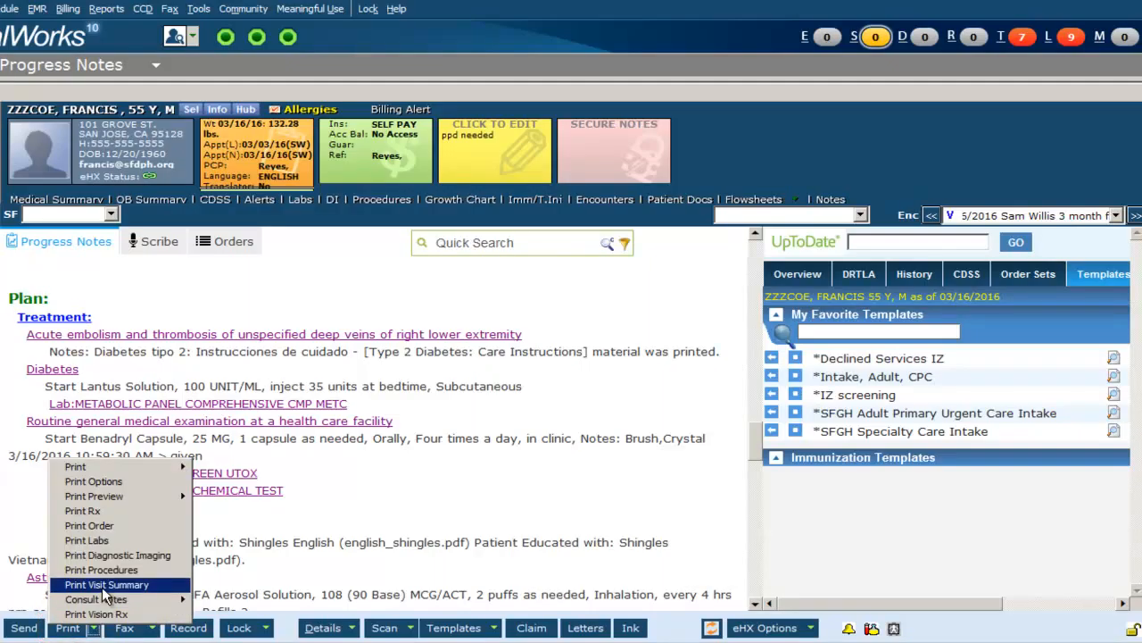
{"action": "left_click", "coordinate": [101, 586]}
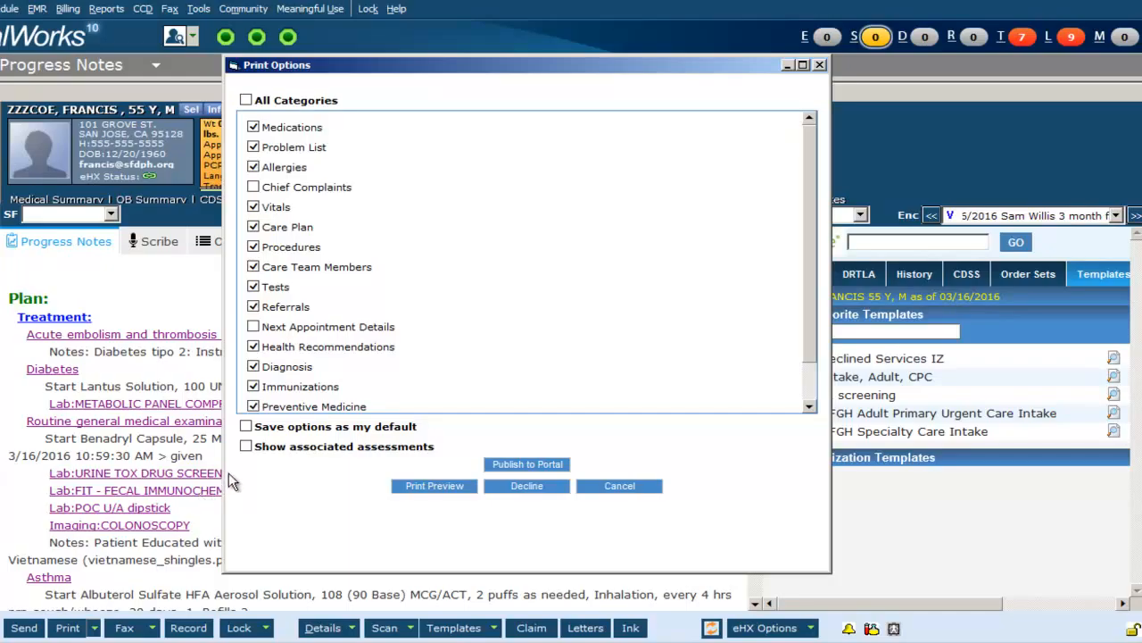
{"action": "left_click", "coordinate": [254, 148]}
{"action": "left_click", "coordinate": [444, 484]}
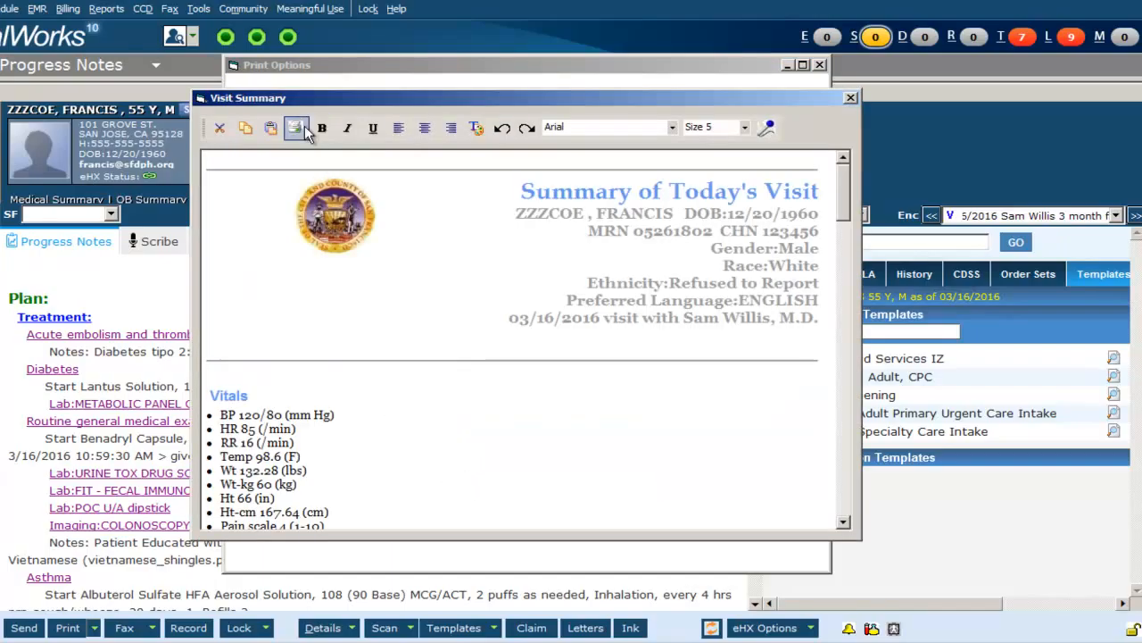
Add the lab procedure code 36415 VENIPUNCT, ROUTINE to the visit's billing procedure codes and close billing.
{"action": "left_click", "coordinate": [852, 99]}
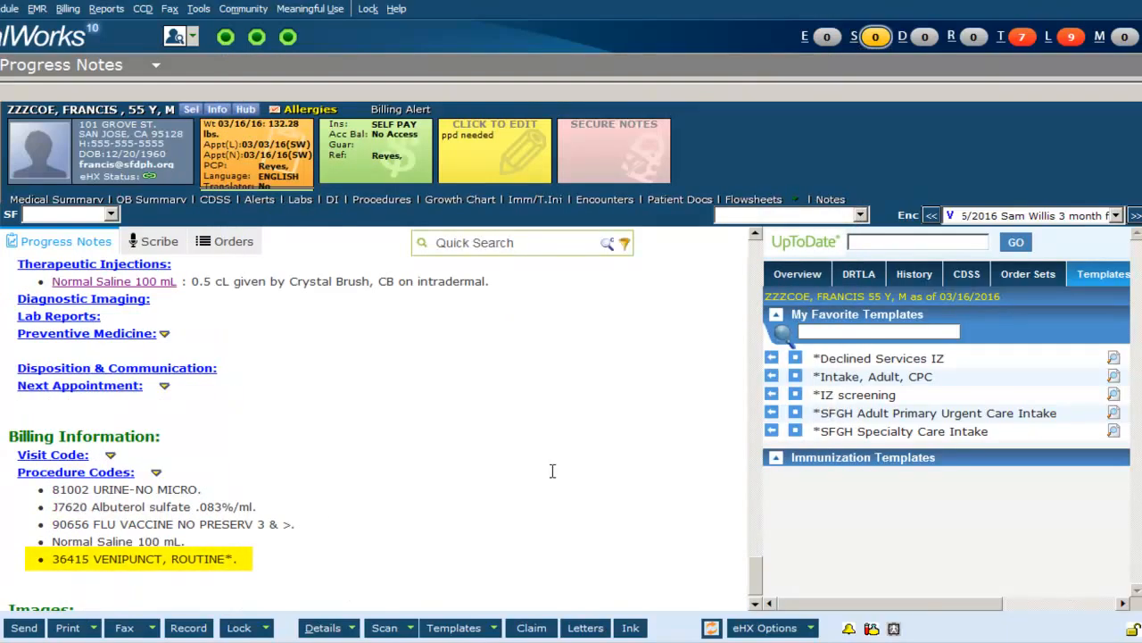
{"action": "left_click", "coordinate": [122, 474]}
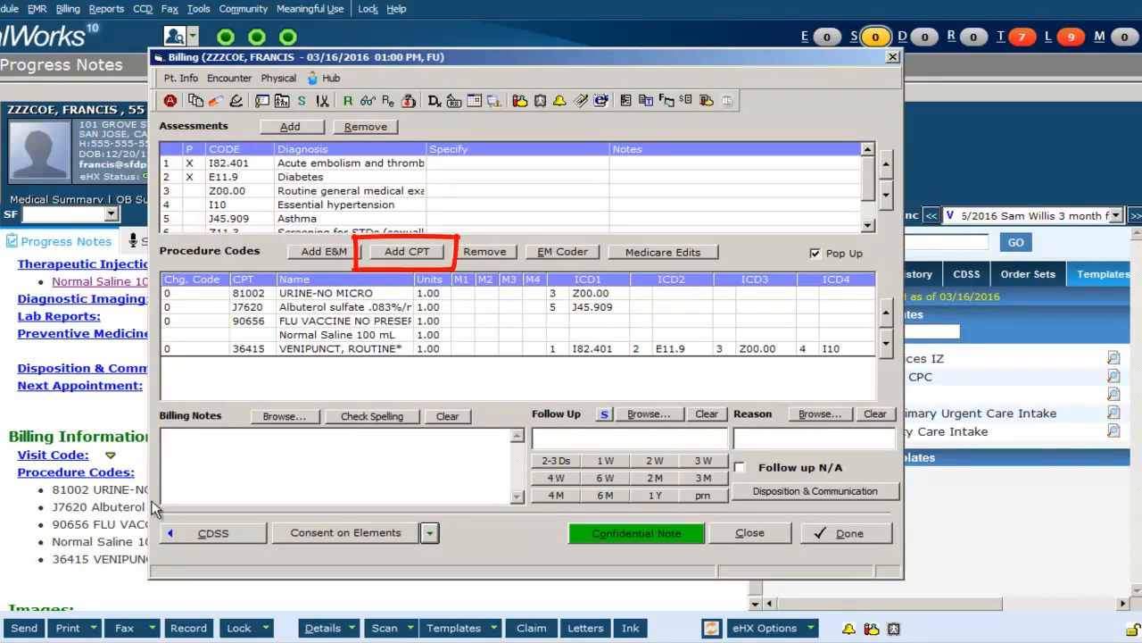
{"action": "left_click", "coordinate": [418, 254]}
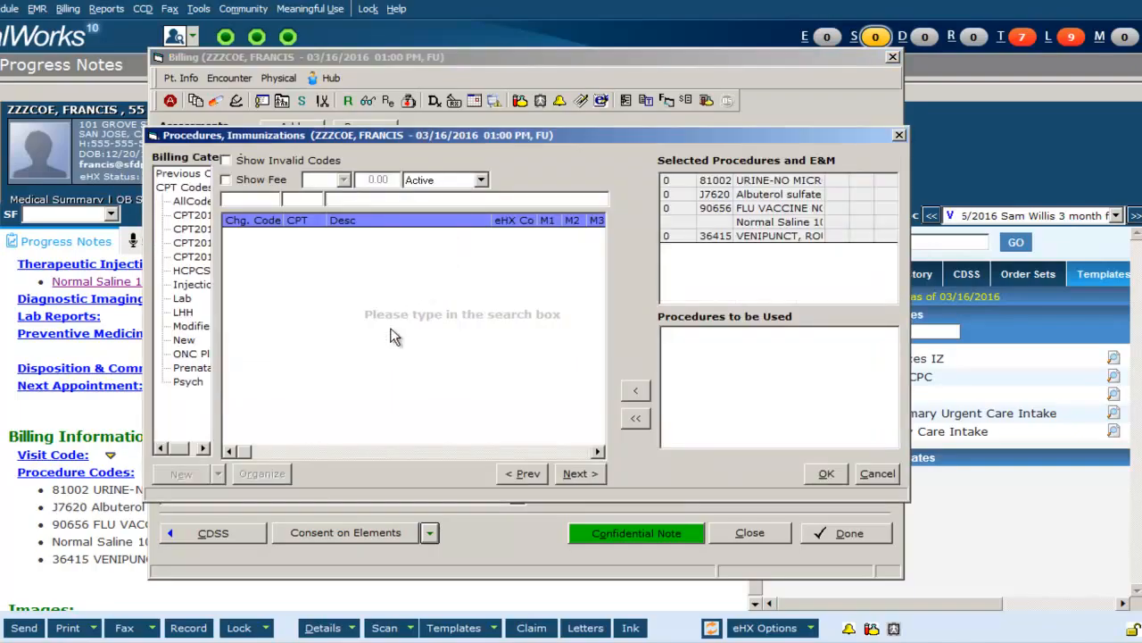
{"action": "left_click", "coordinate": [181, 300]}
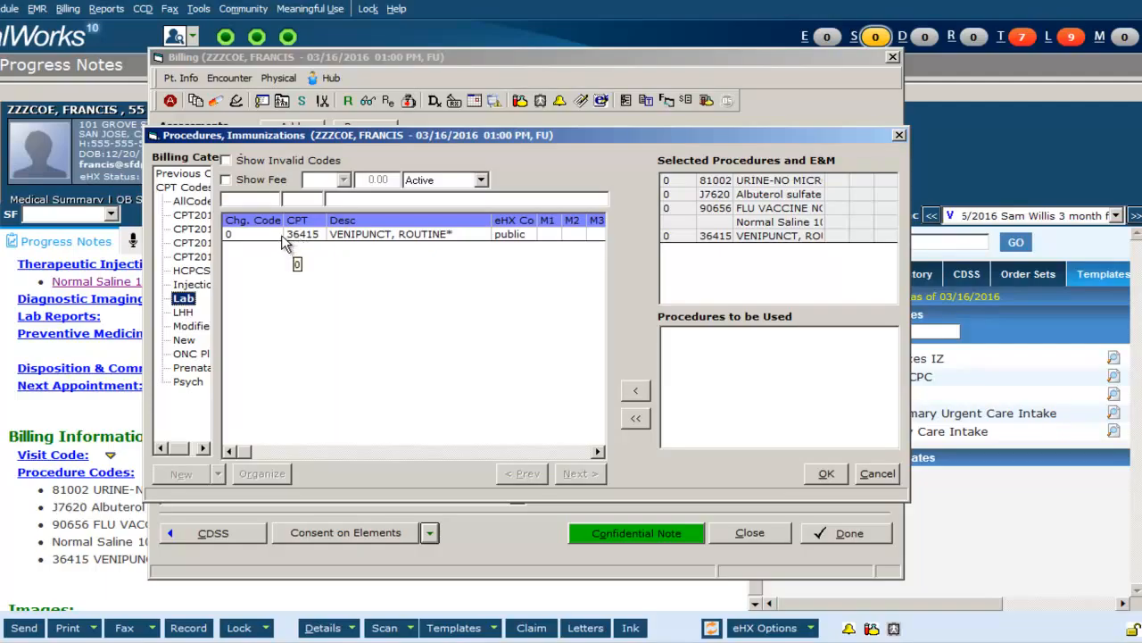
{"action": "double_click", "coordinate": [301, 234]}
{"action": "left_click", "coordinate": [823, 475]}
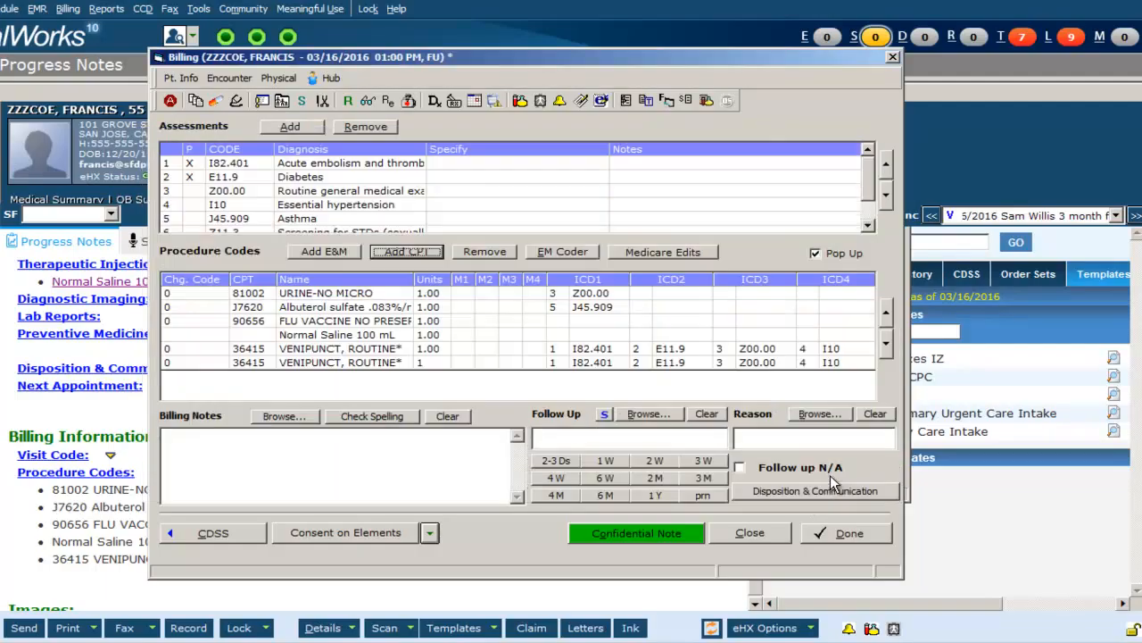
{"action": "left_click", "coordinate": [758, 528]}
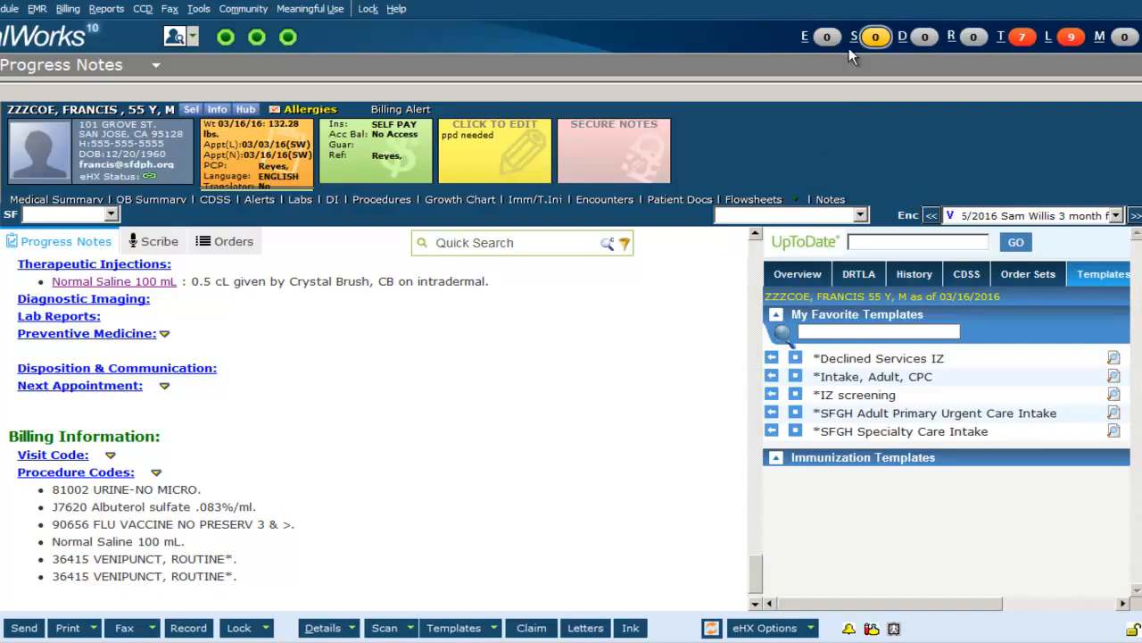
Check out the patient's follow-up visit from the Office Visits list.
{"action": "left_click", "coordinate": [875, 38]}
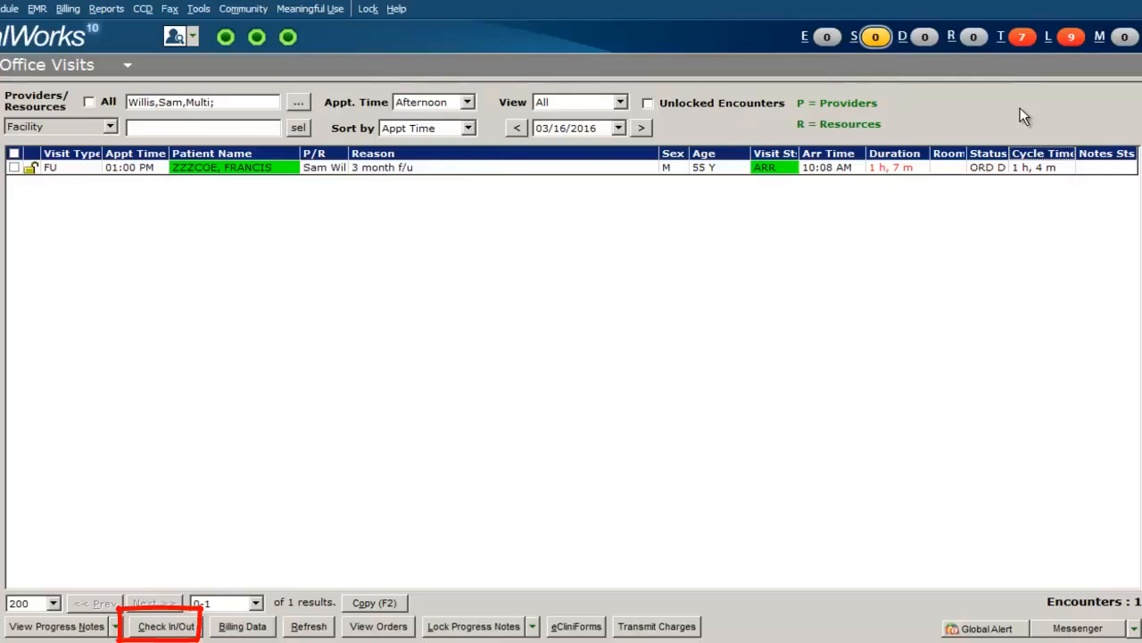
{"action": "left_click", "coordinate": [445, 168]}
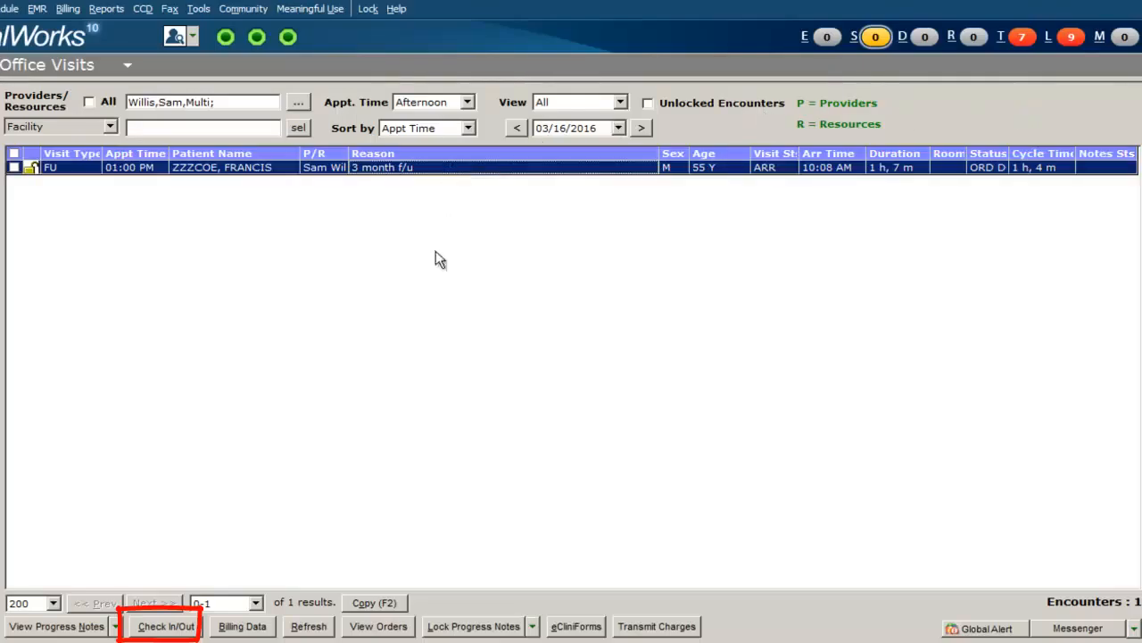
{"action": "left_click", "coordinate": [181, 626]}
{"action": "left_click", "coordinate": [415, 412]}
{"action": "left_click", "coordinate": [497, 472]}
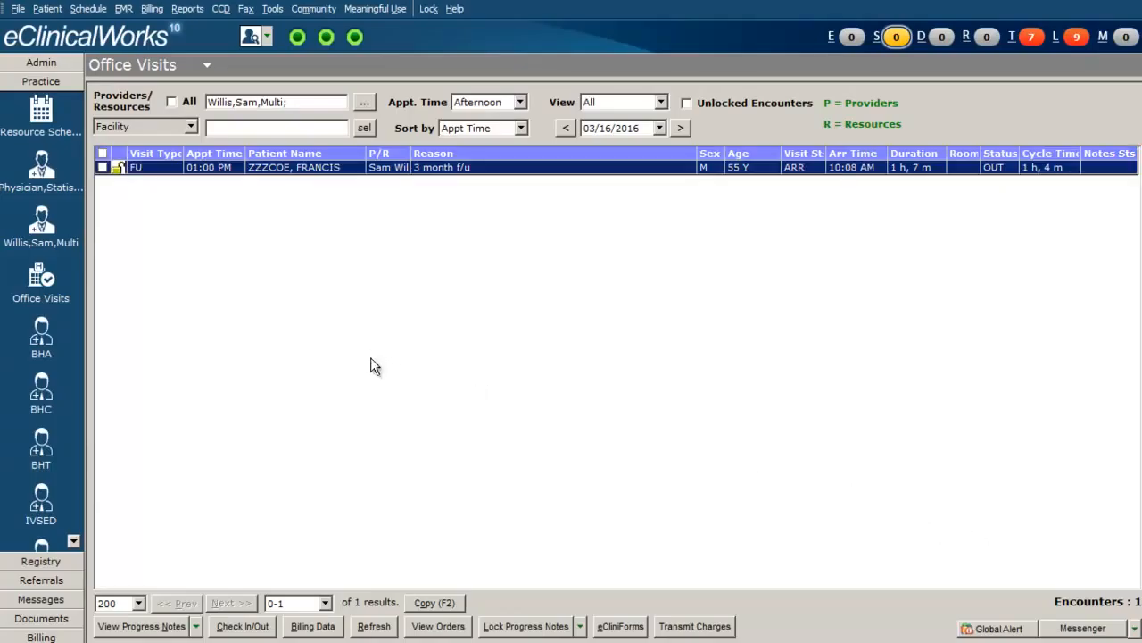
Set the patient's appointment visit status to CHK (Check Out) in Resource Scheduling, then return to Office Visits.
{"action": "left_click", "coordinate": [35, 114]}
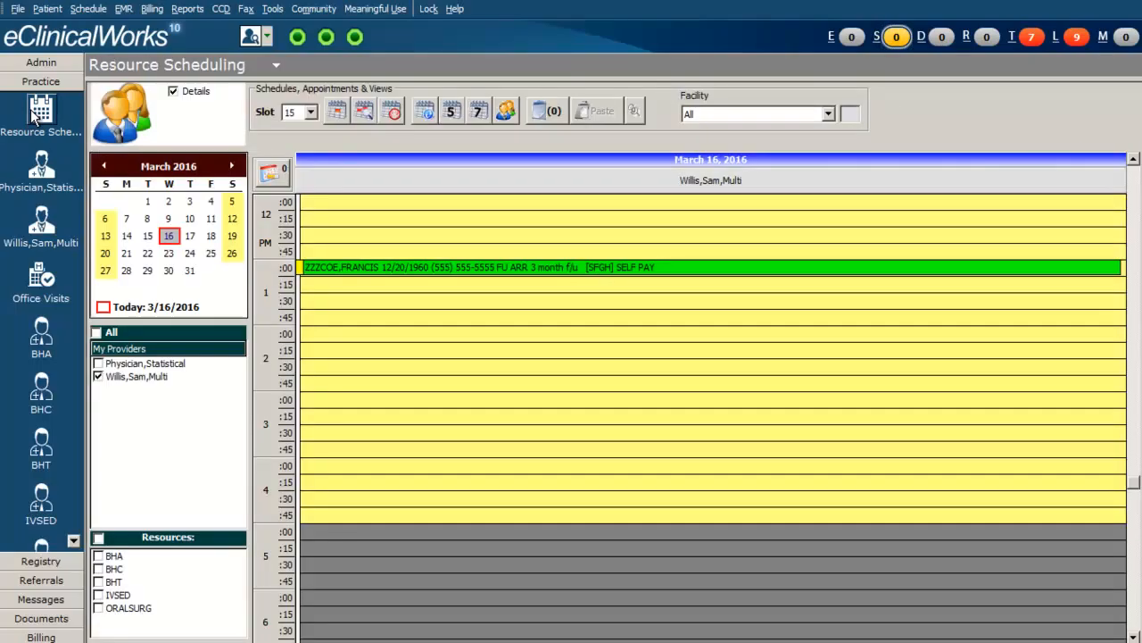
{"action": "double_click", "coordinate": [339, 264]}
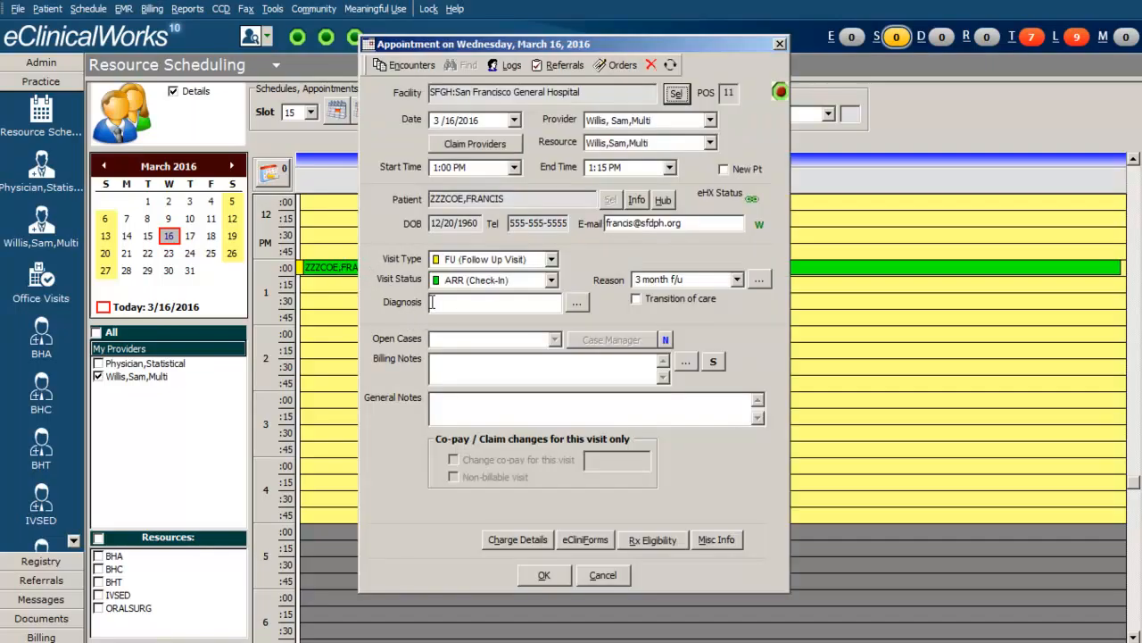
{"action": "left_click", "coordinate": [553, 281]}
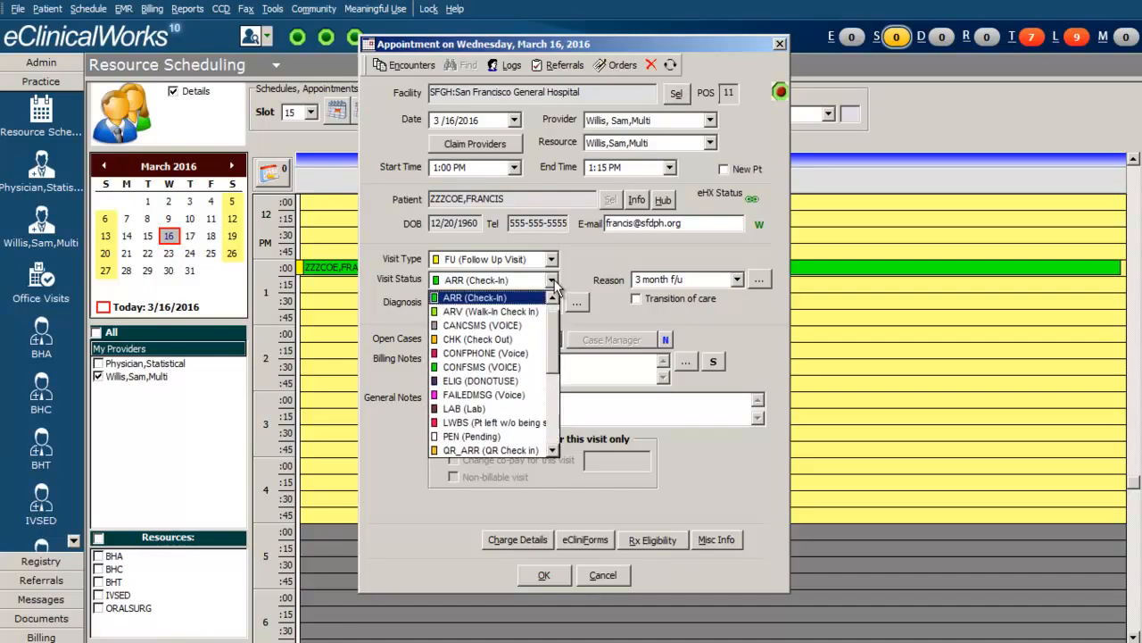
{"action": "left_click", "coordinate": [527, 345]}
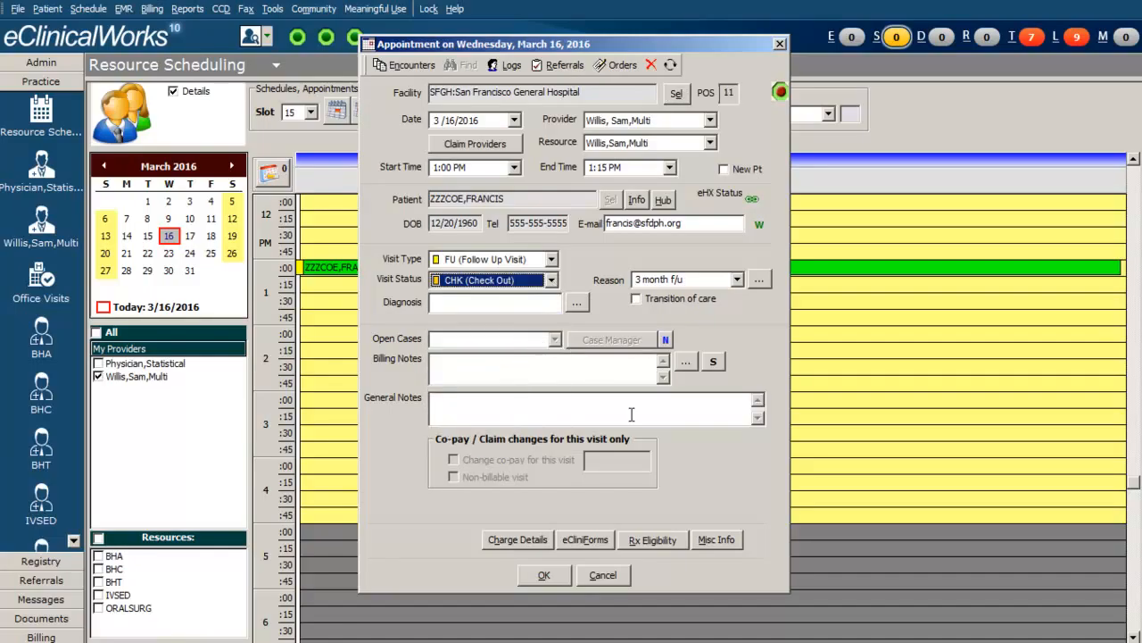
{"action": "left_click", "coordinate": [544, 575]}
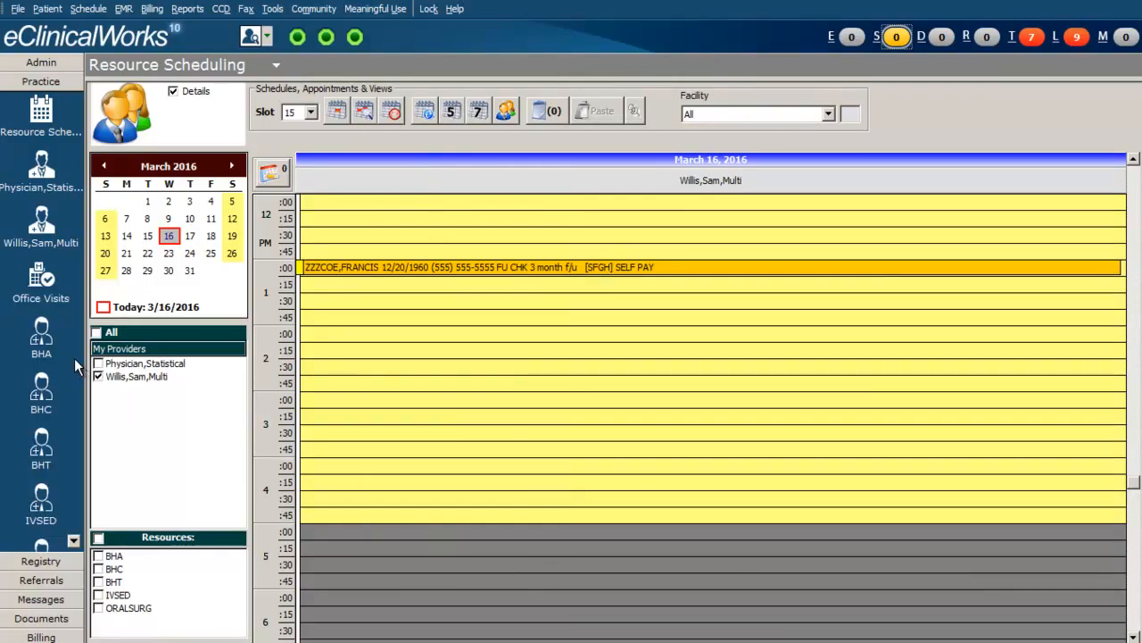
{"action": "left_click", "coordinate": [41, 284]}
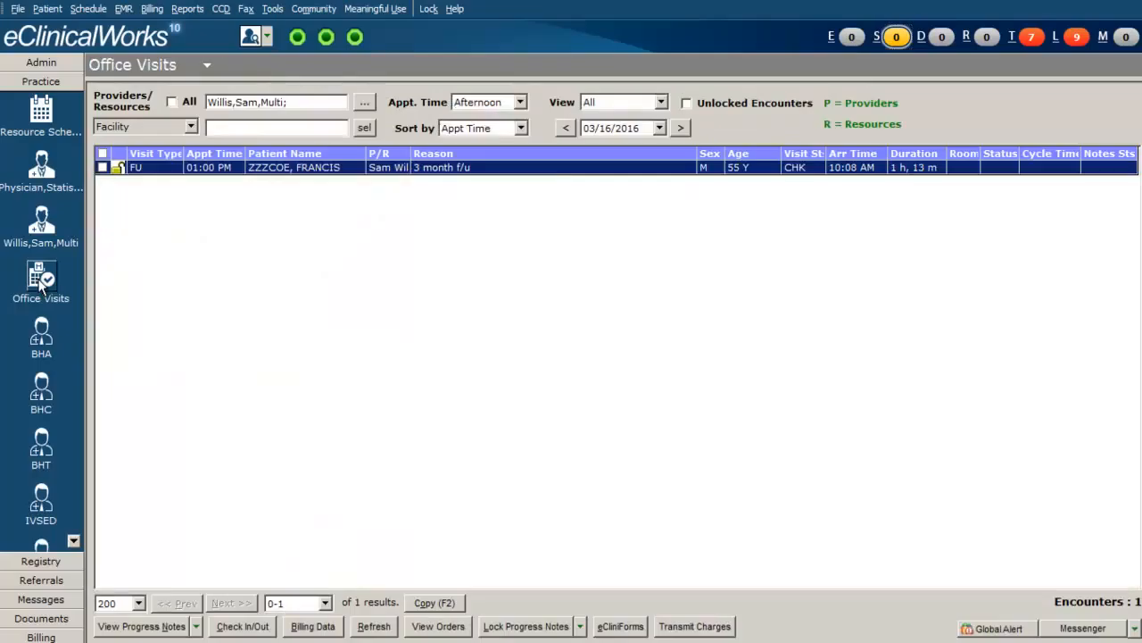
{"action": "left_click", "coordinate": [989, 154]}
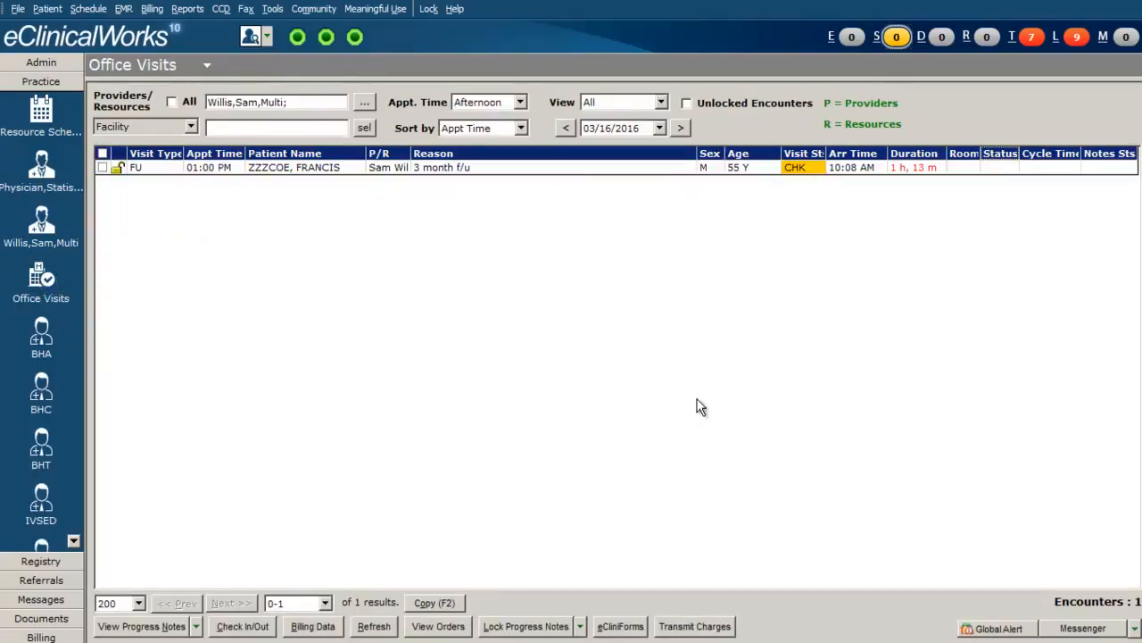